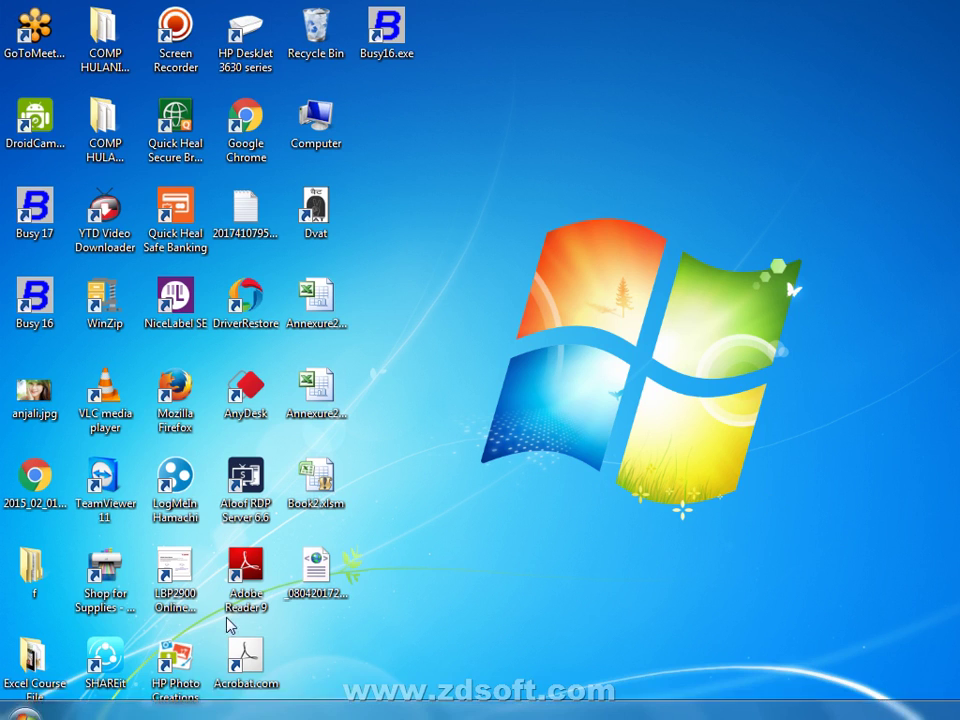
Step: Find Tally.ERP 9 with a Start menu search for TALL and pin it to the taskbar
key("super")
type("TA")
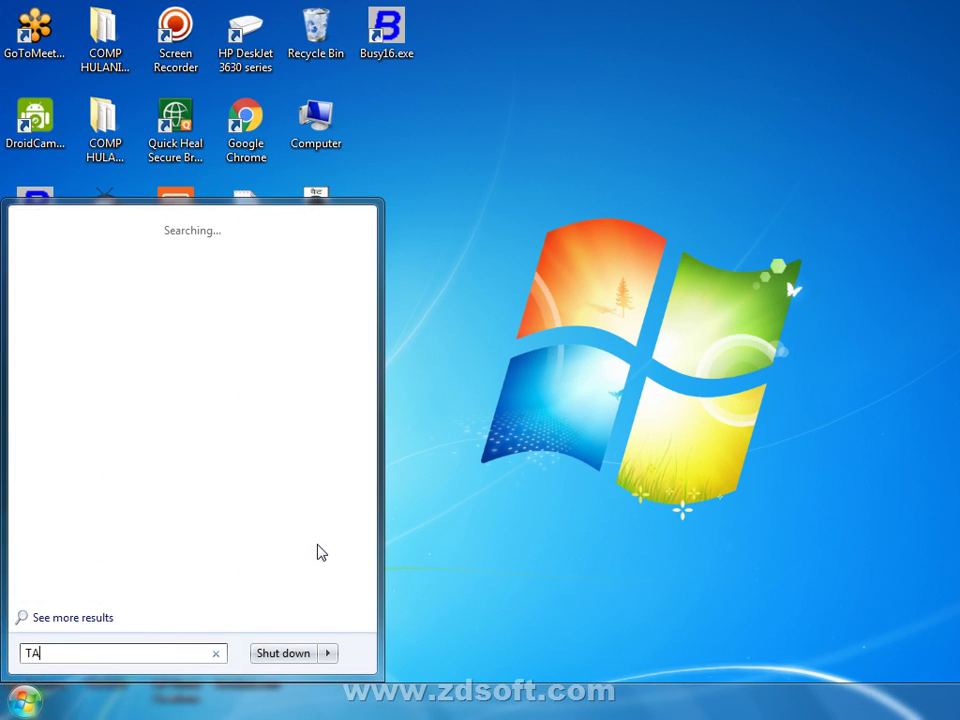
type("LL")
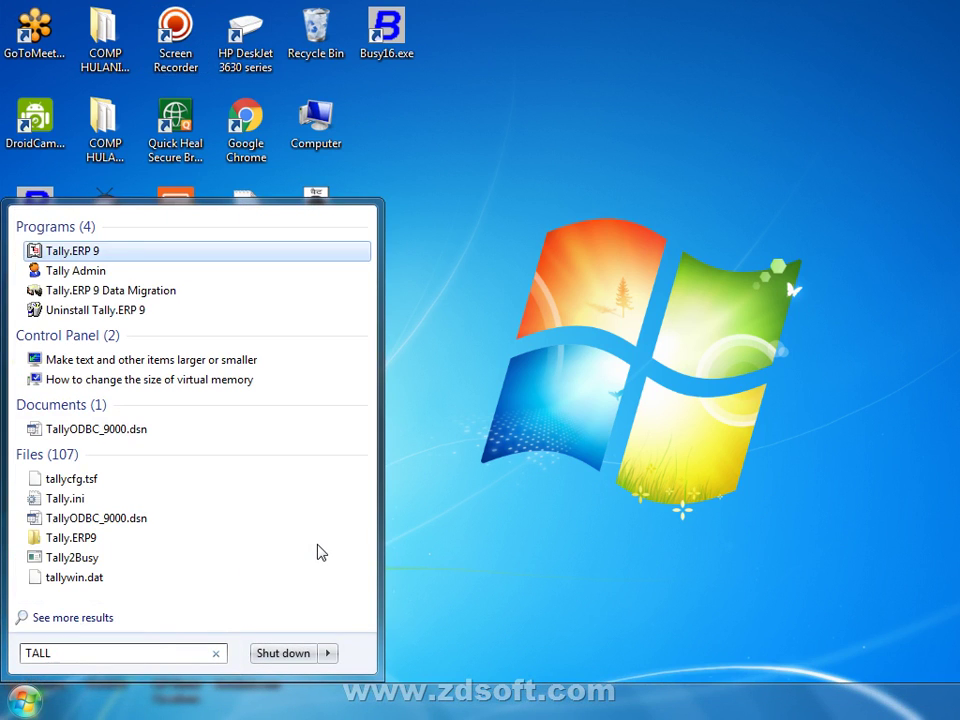
left_click(112, 251)
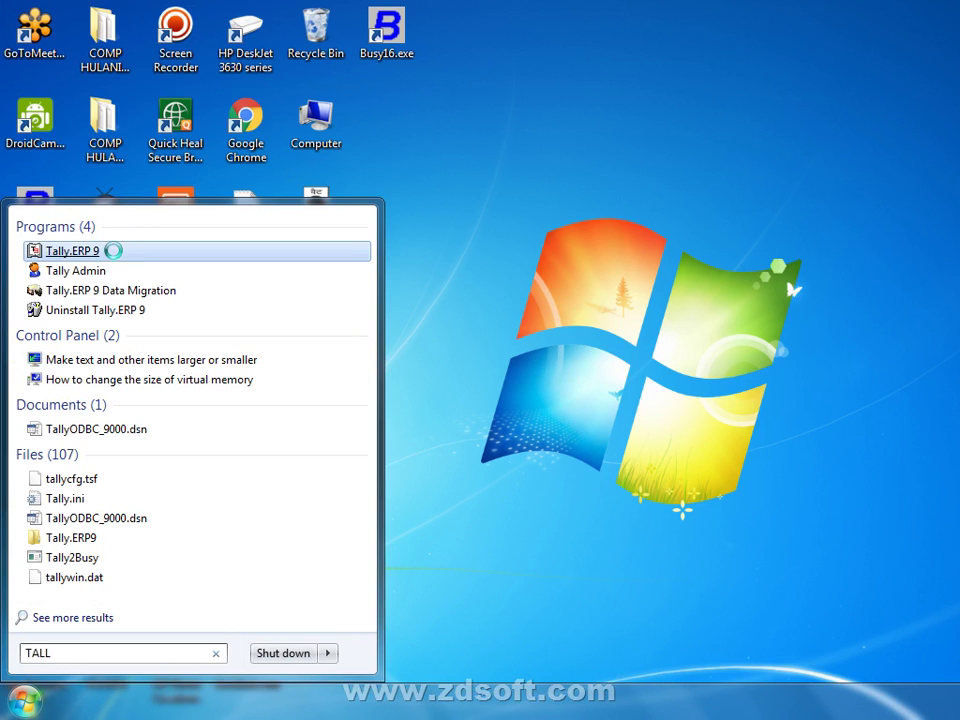
right_click(114, 252)
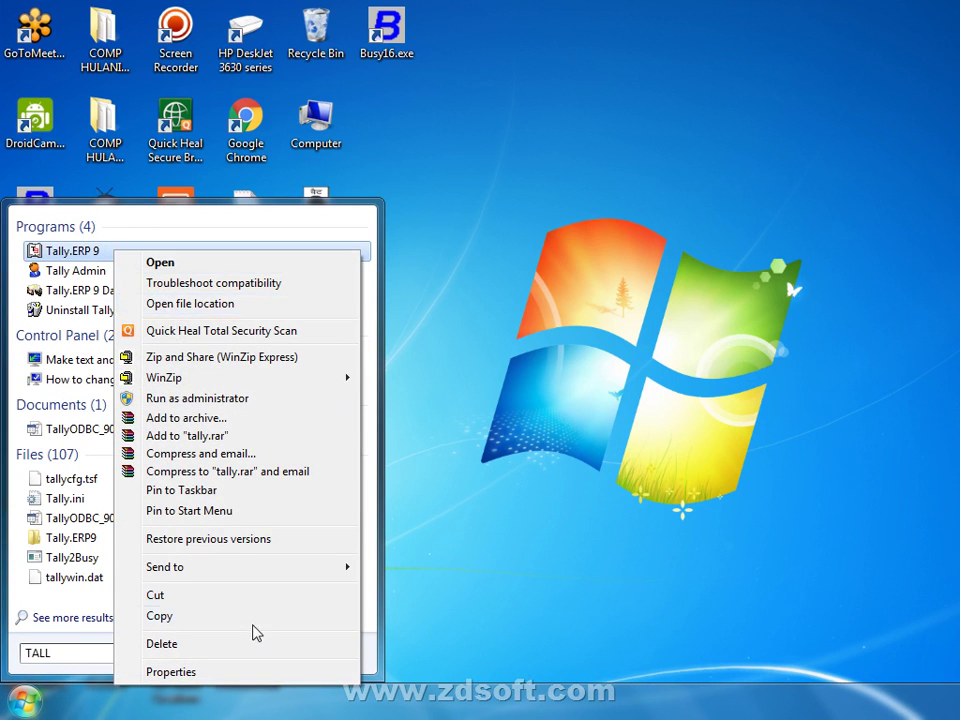
left_click(287, 494)
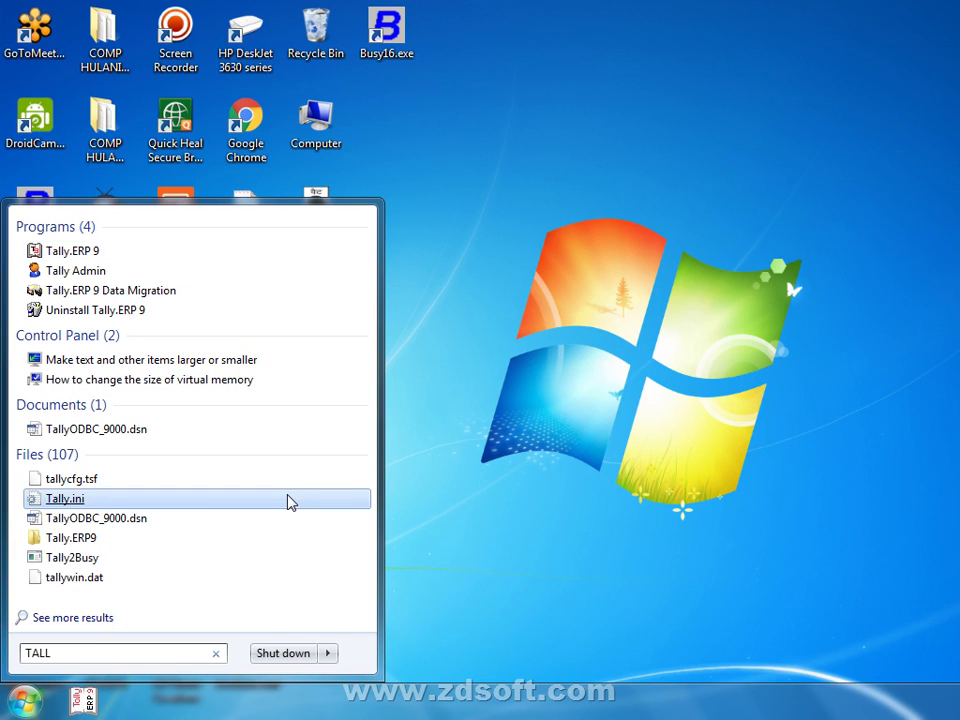
Step: Close the Start menu and refresh the desktop
left_click(545, 403)
right_click(467, 320)
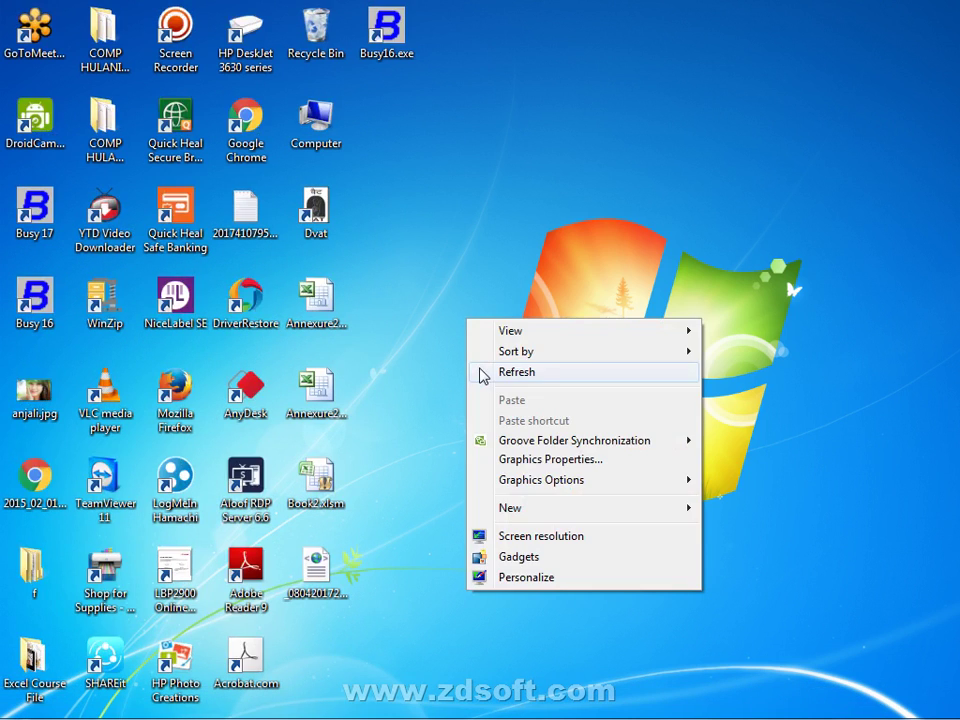
left_click(483, 373)
Step: Refresh the desktop again and bring up the Start menu listing Google Chrome
mouse_move(122, 700)
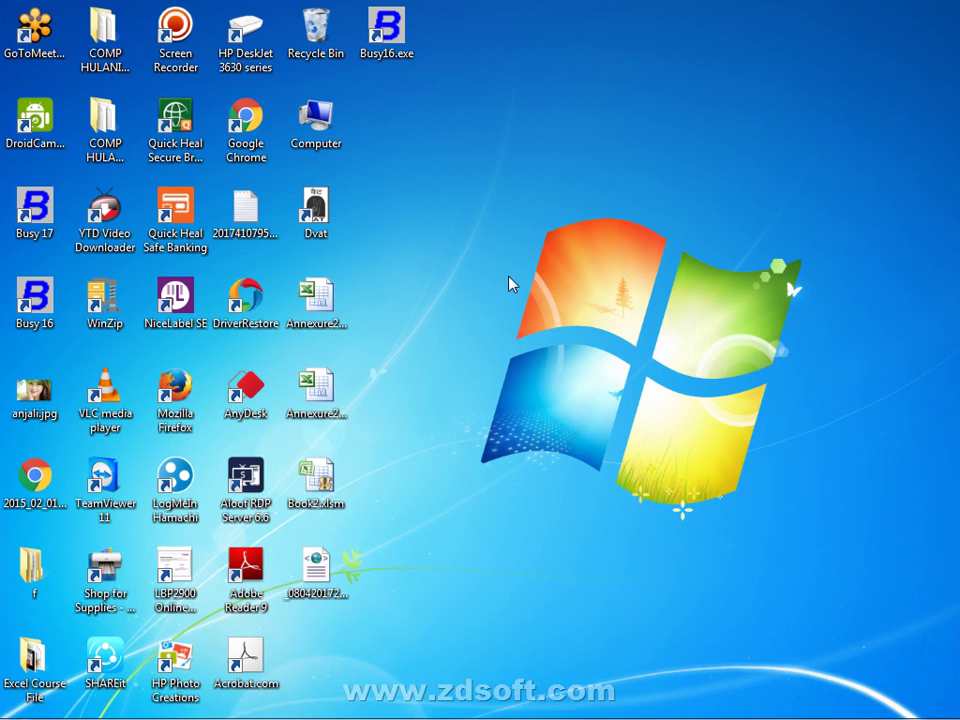
right_click(514, 310)
left_click(521, 328)
key("super")
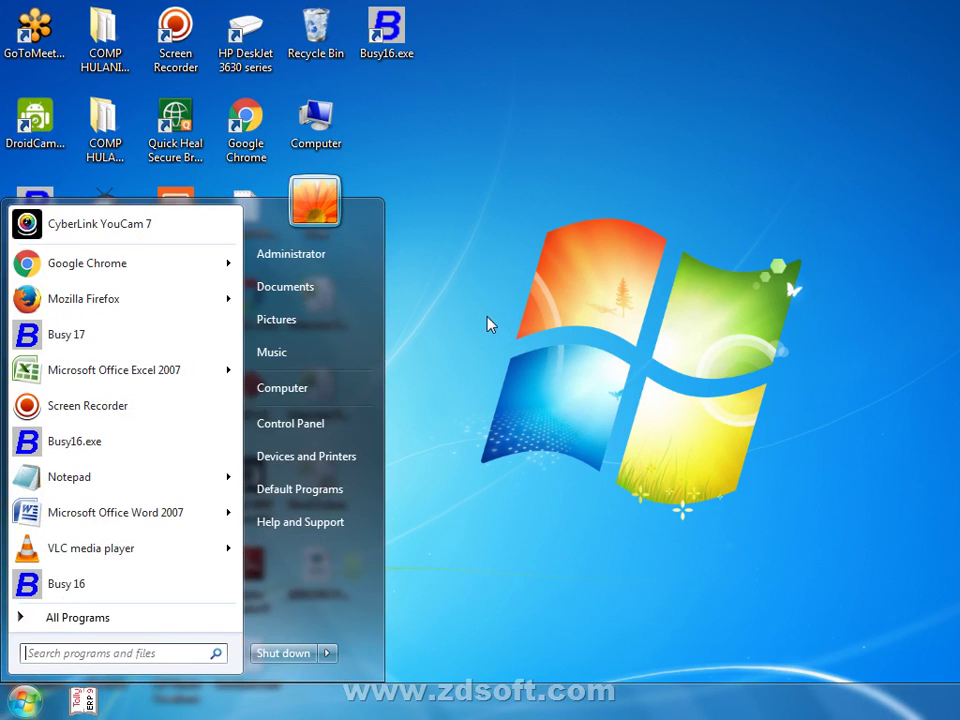
Step: Launch Google Chrome, type 'TALLY FOR' in the Google search box, then erase it
left_click(198, 266)
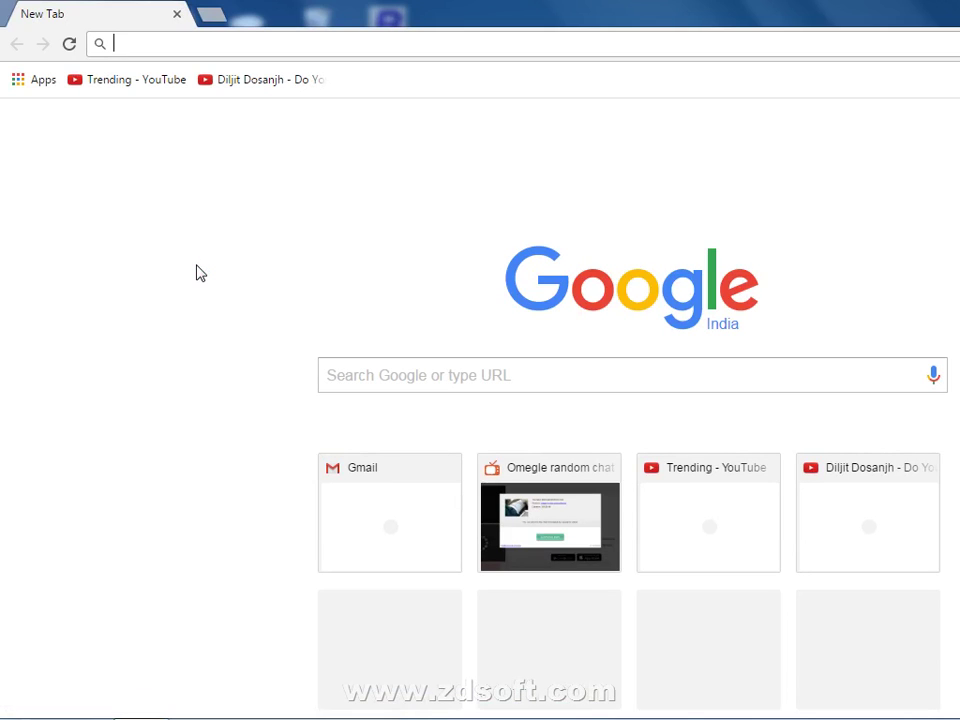
left_click(384, 376)
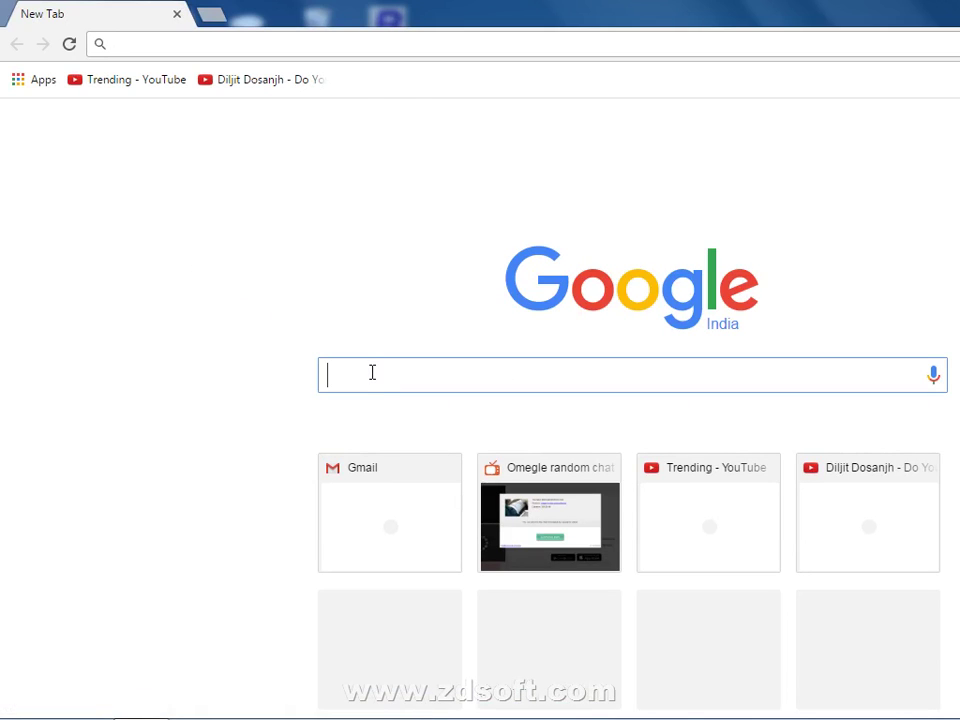
type("TALLY FO")
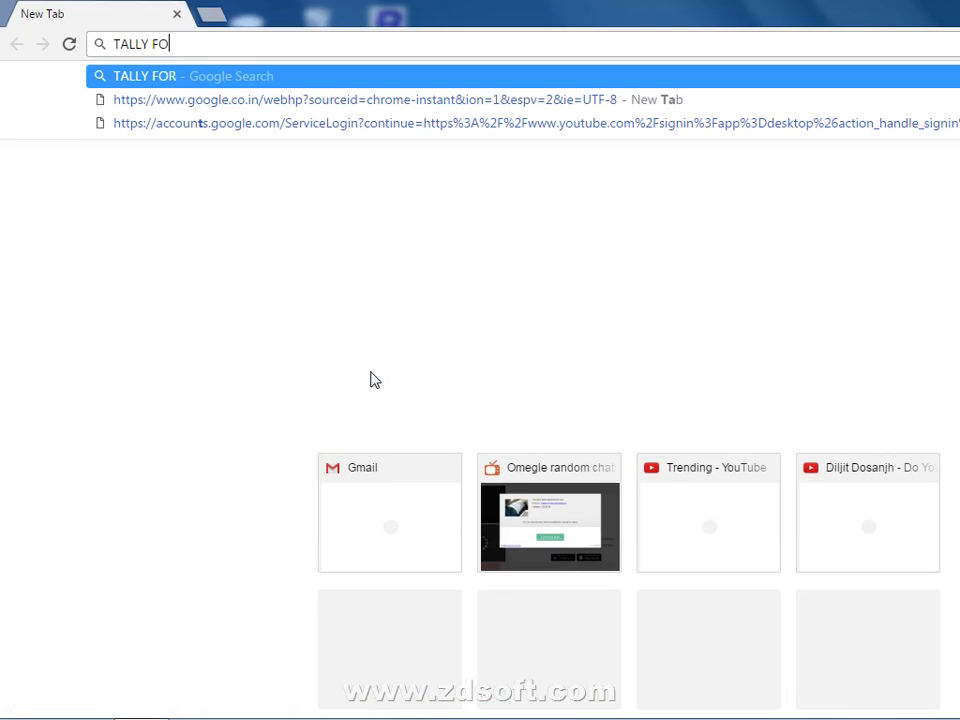
type("R")
key("BackSpace")
key("BackSpace")
key("BackSpace")
key("BackSpace")
key("BackSpace")
key("BackSpace")
key("BackSpace")
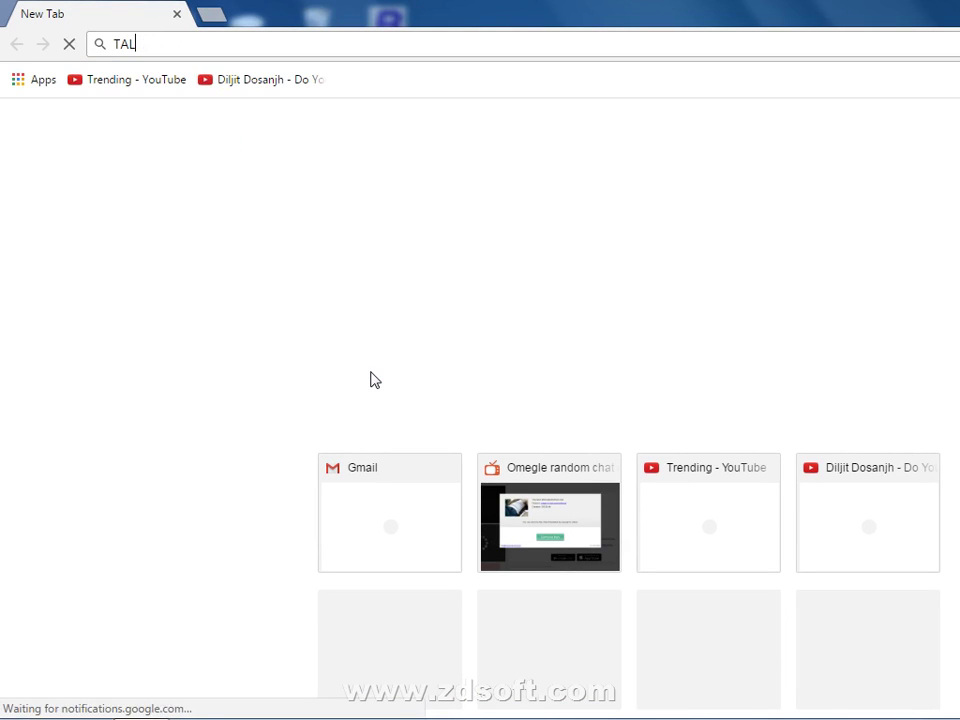
key("BackSpace")
key("BackSpace")
key("BackSpace")
Step: Enter the query 'TALLY DOWNLOAD EDUCATIONAL VERSION' in the Google search box and submit it
left_click(370, 374)
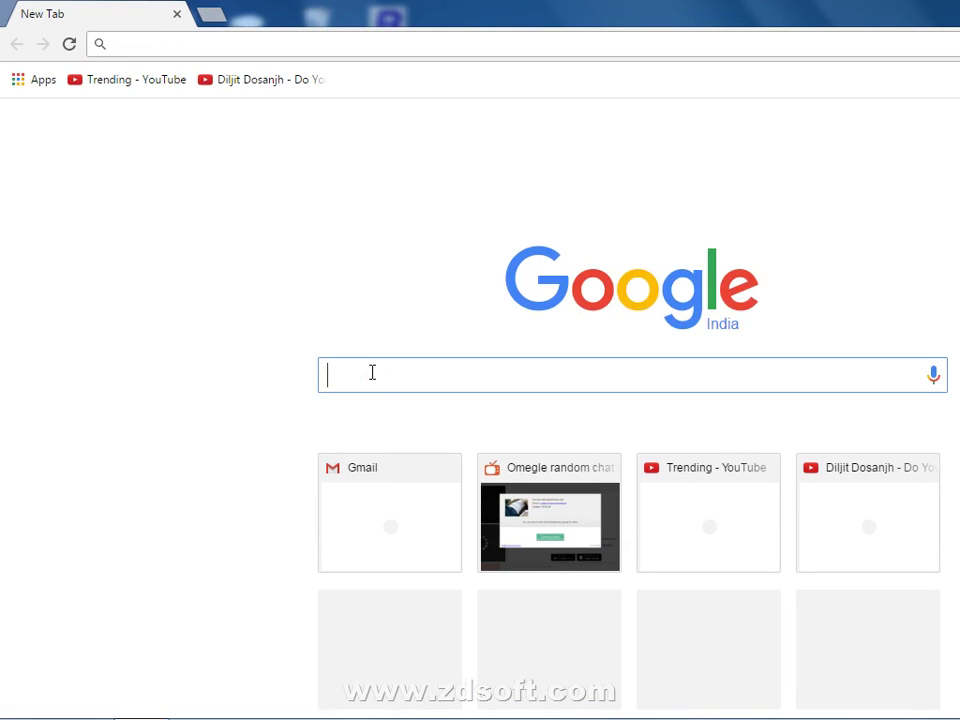
type("TALLY")
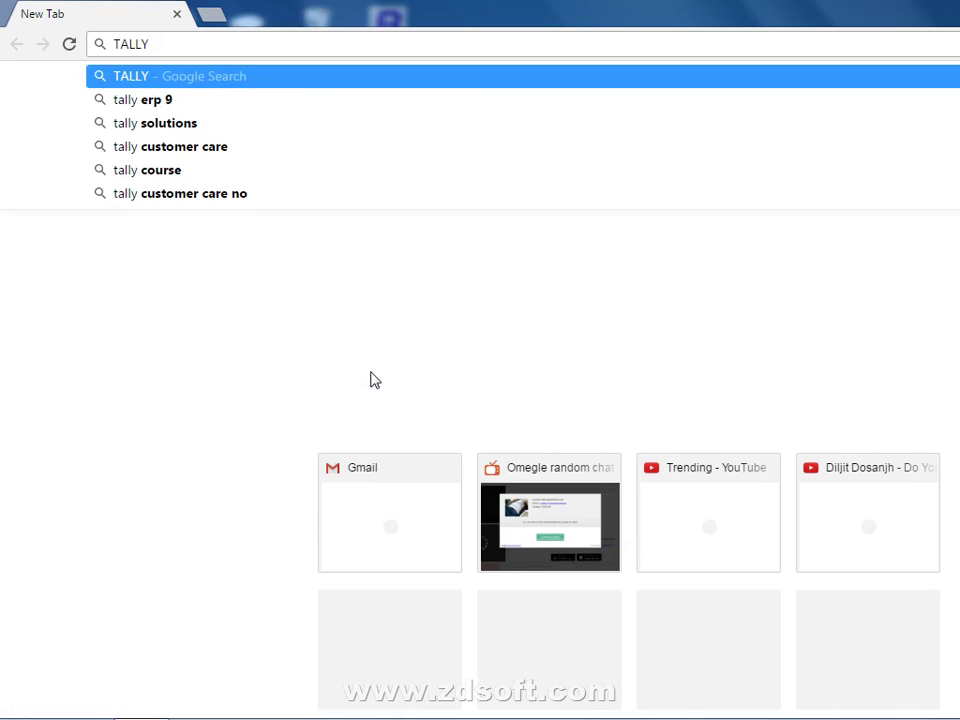
type(" DOWNLOAD ED")
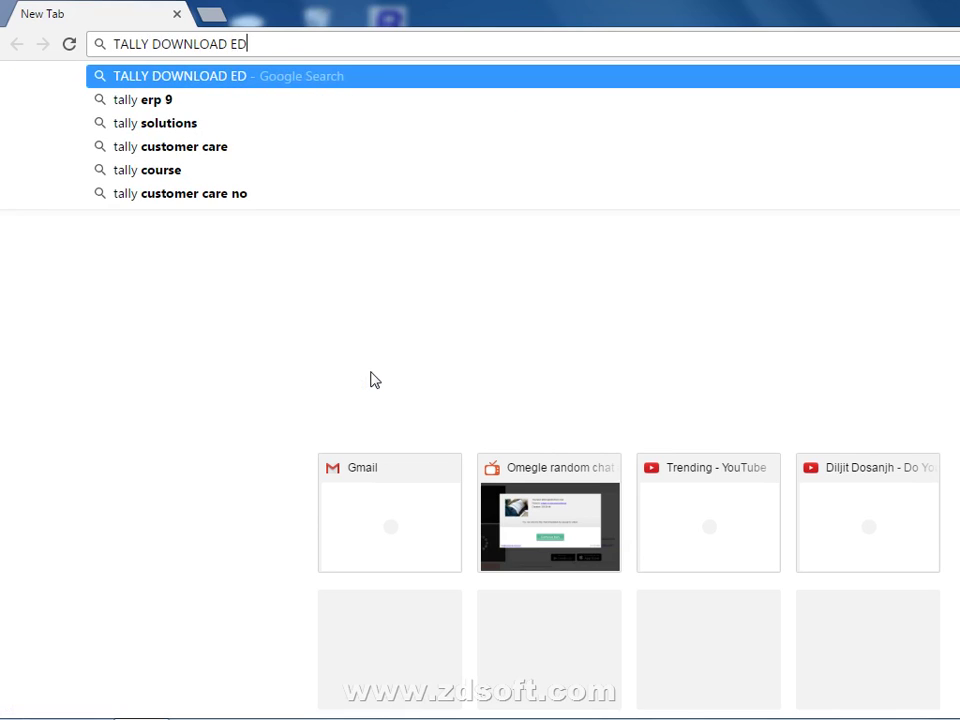
type("UCATION")
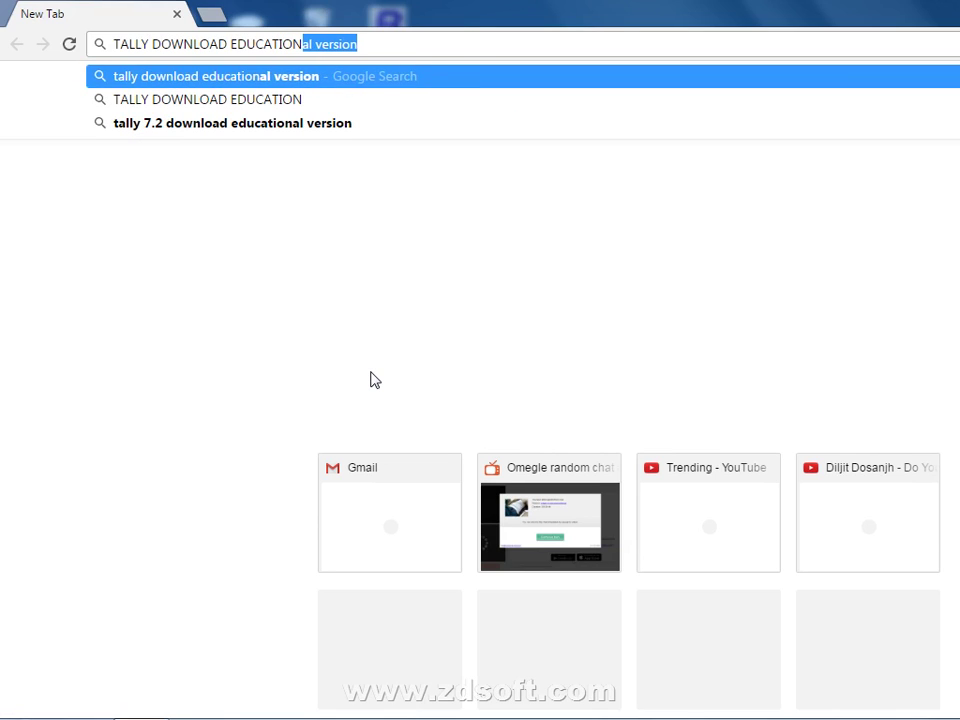
type("AL ")
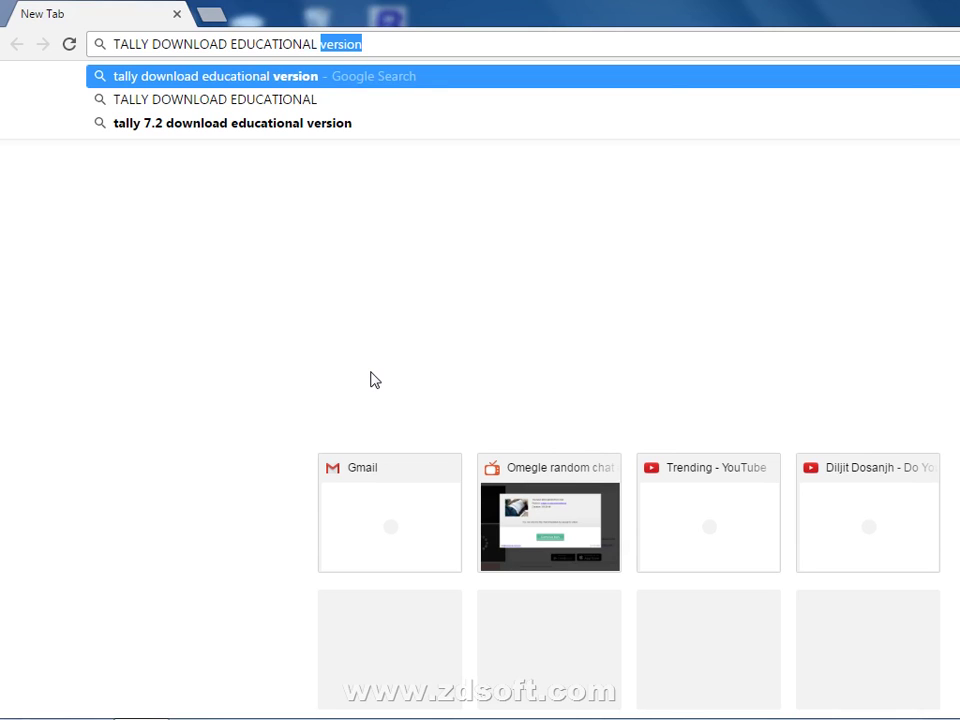
type("VERSIONB")
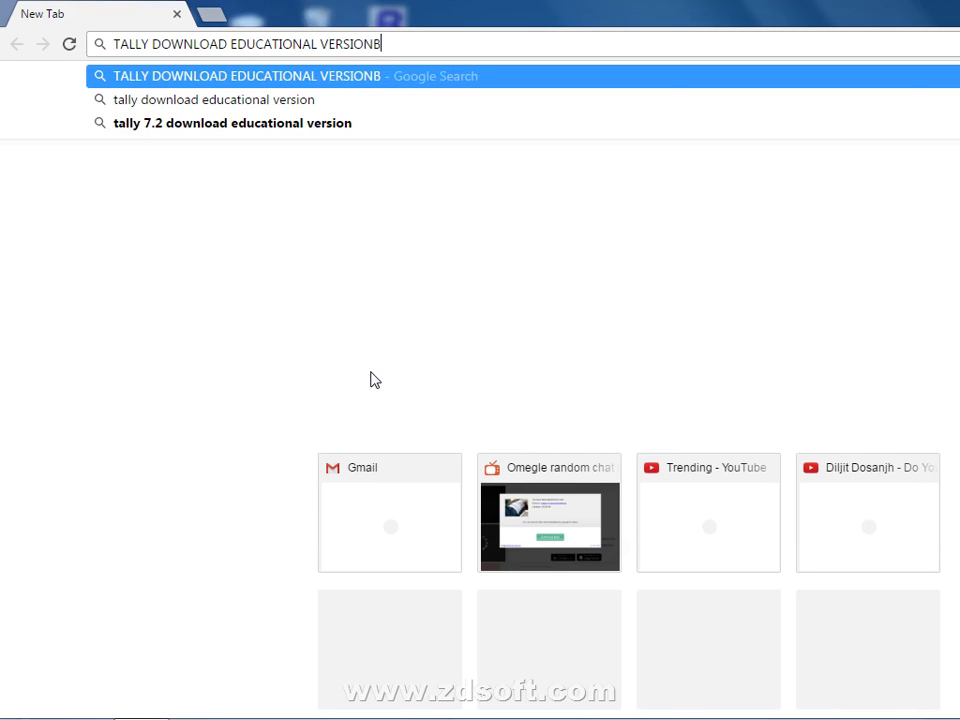
key("BackSpace")
key("Return")
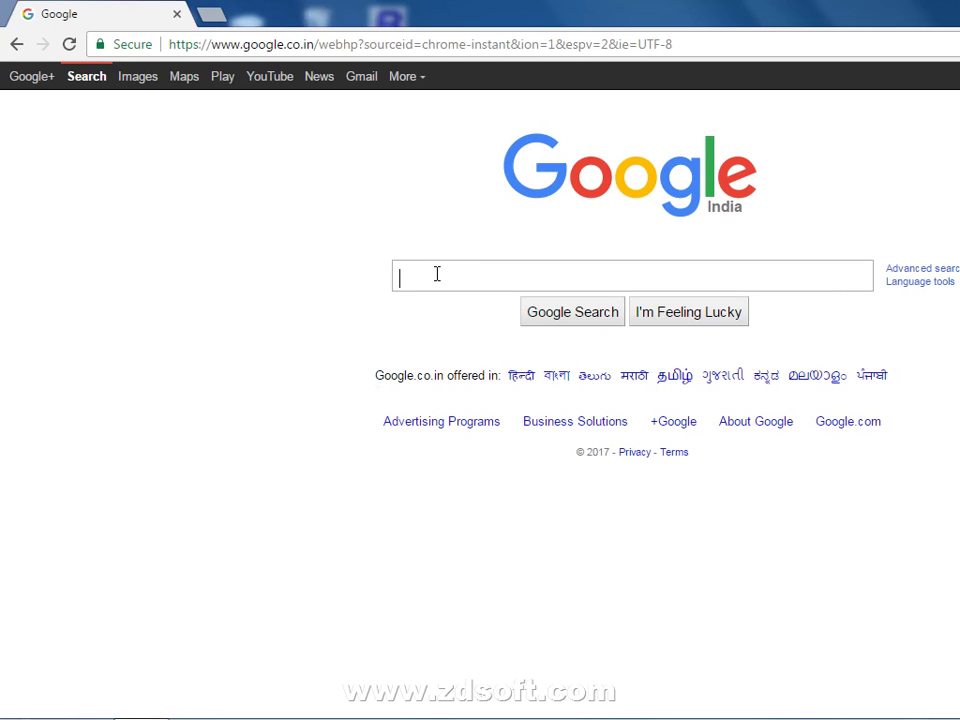
Step: Search Google for 'TALLY DOWNLOAD FOR EDUCATION VERSION', fixing the typos before running it
type("BUSY")
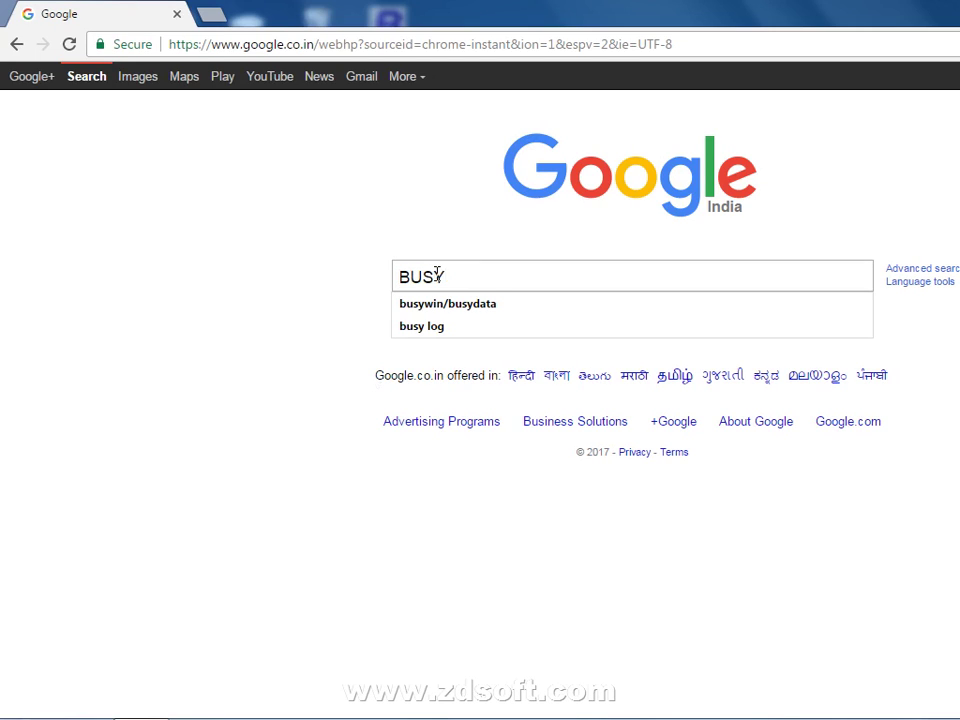
key("BackSpace")
key("BackSpace")
key("BackSpace")
key("BackSpace")
type("TAL")
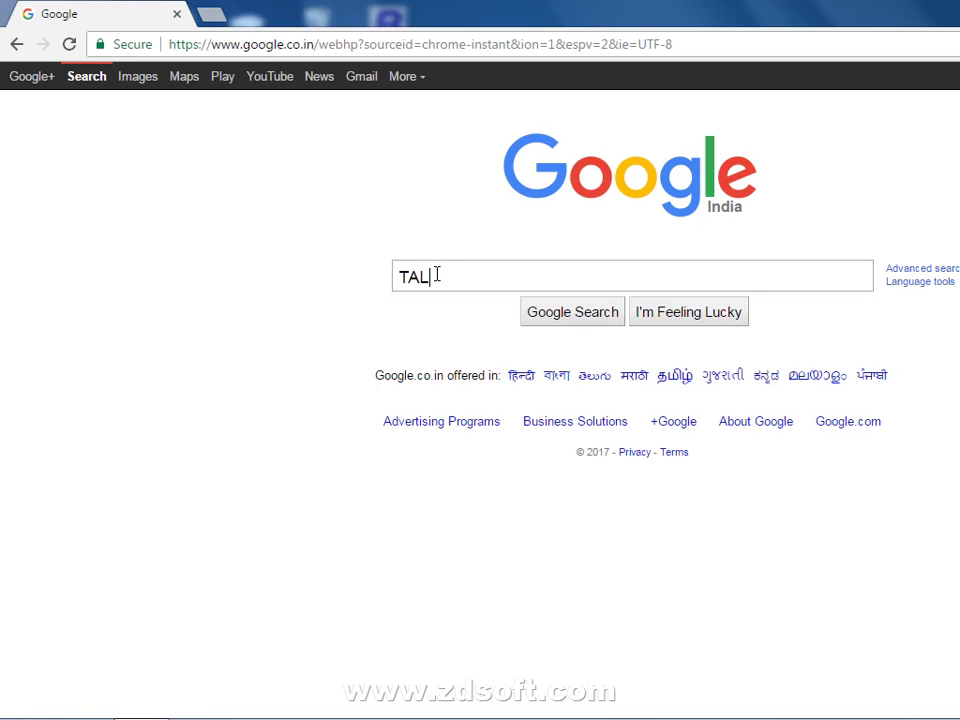
type("LY W")
type("OW")
type("NLOA")
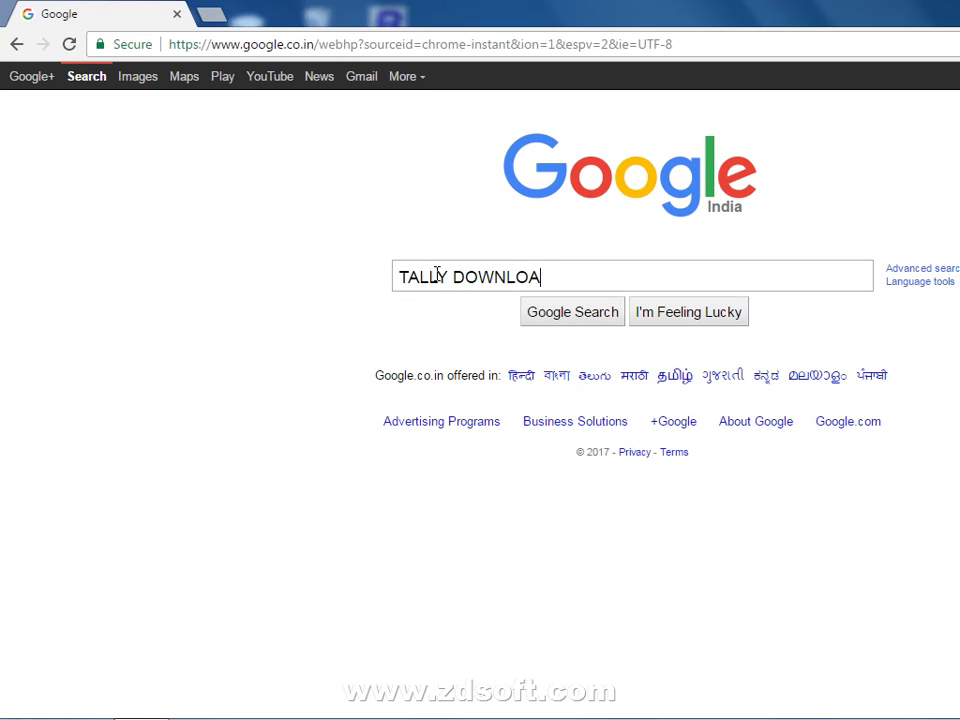
type("D FOR EDUCAT")
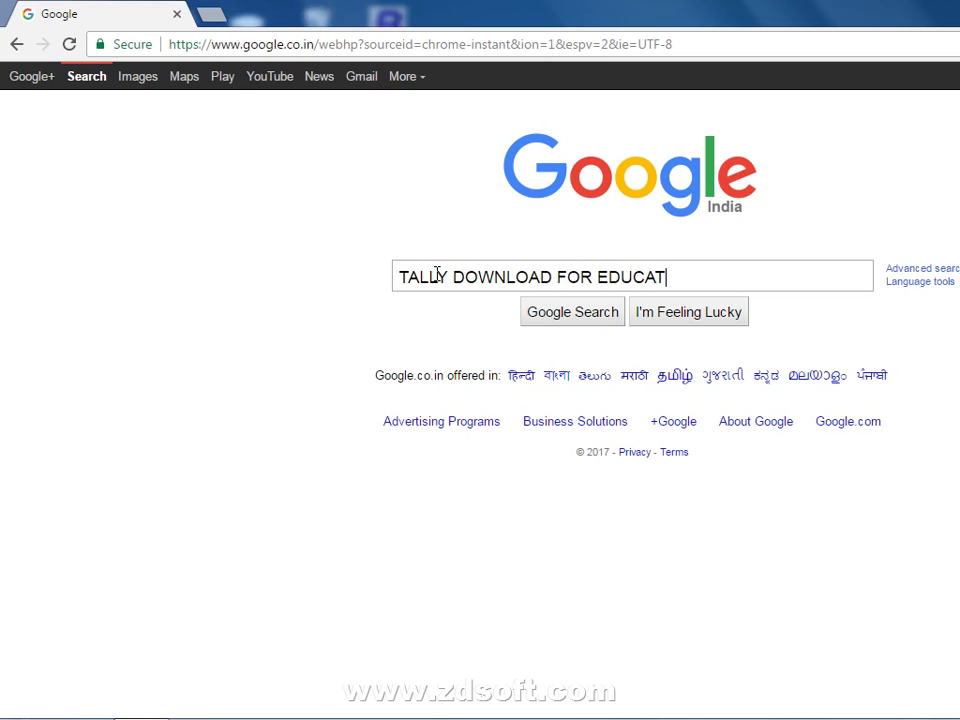
type("ION VERSIONB")
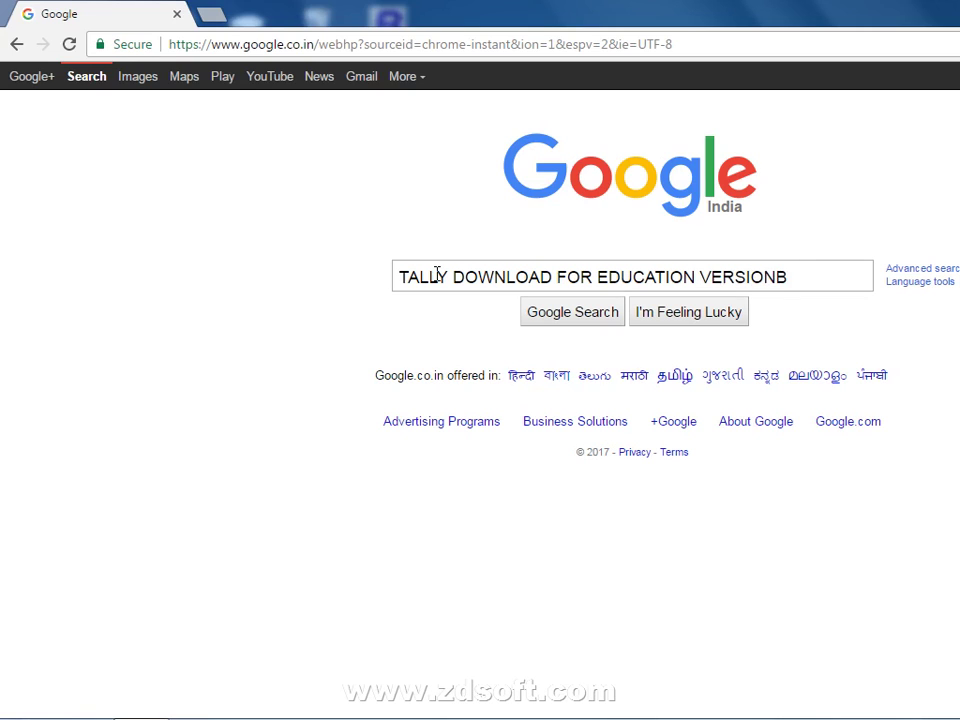
key("BackSpace")
key("Return")
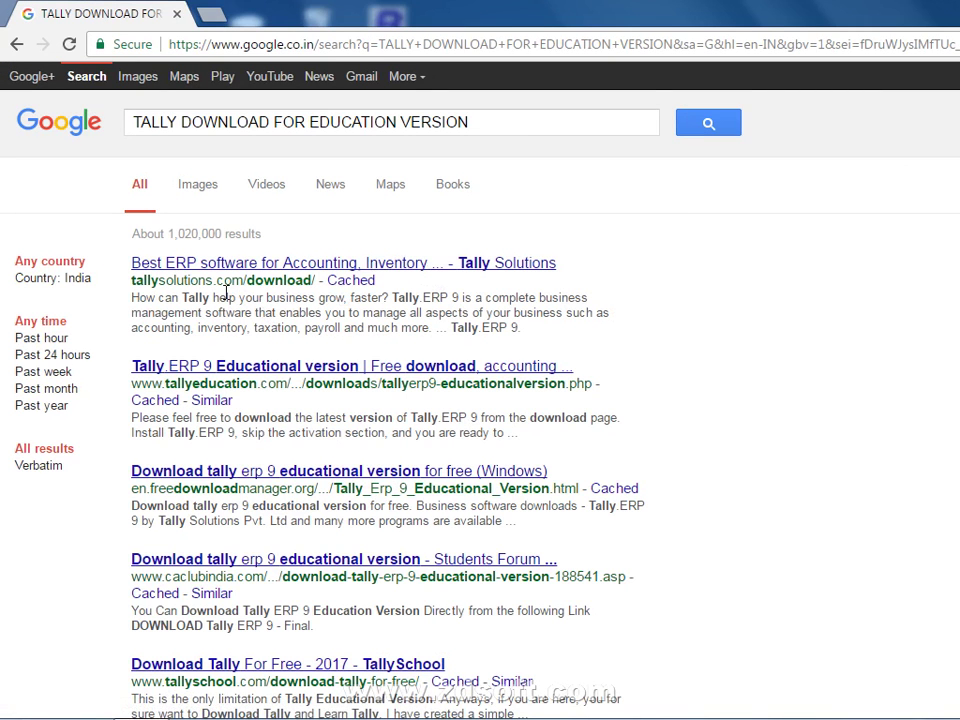
Step: Open the Tally Solutions download result and go to the Tally.ERP 9 product page
left_click(265, 263)
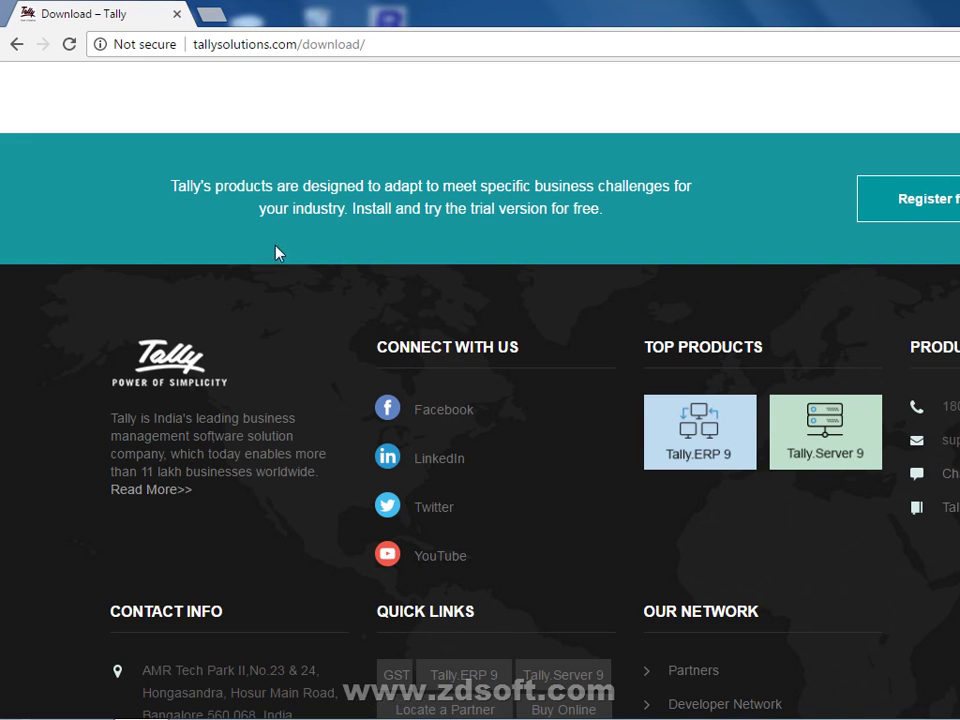
scroll(276, 251, "down", 2)
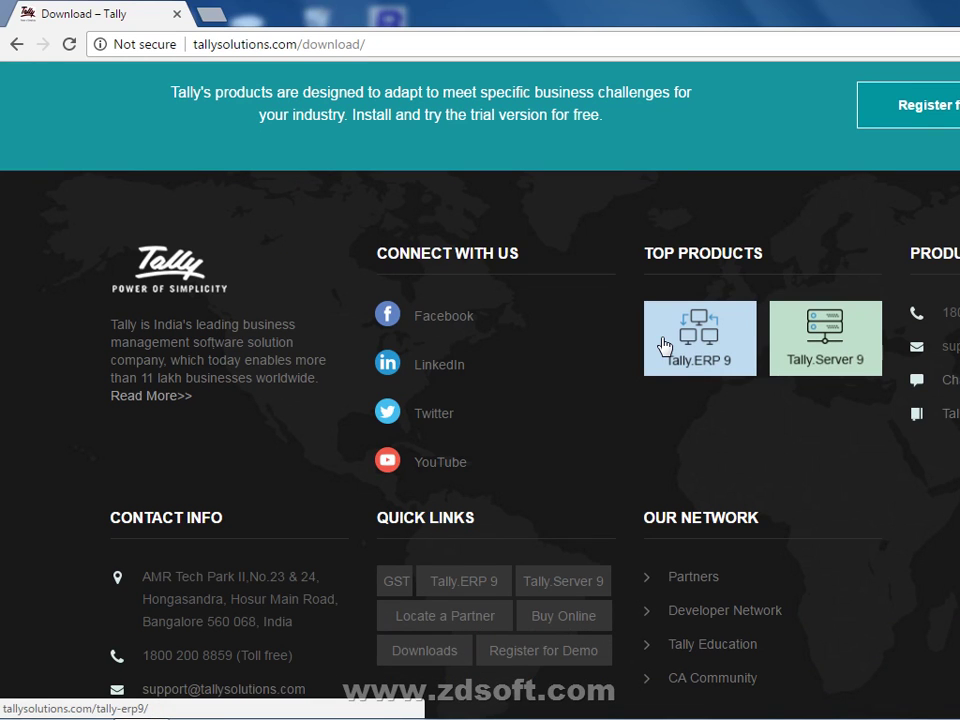
left_click(663, 345)
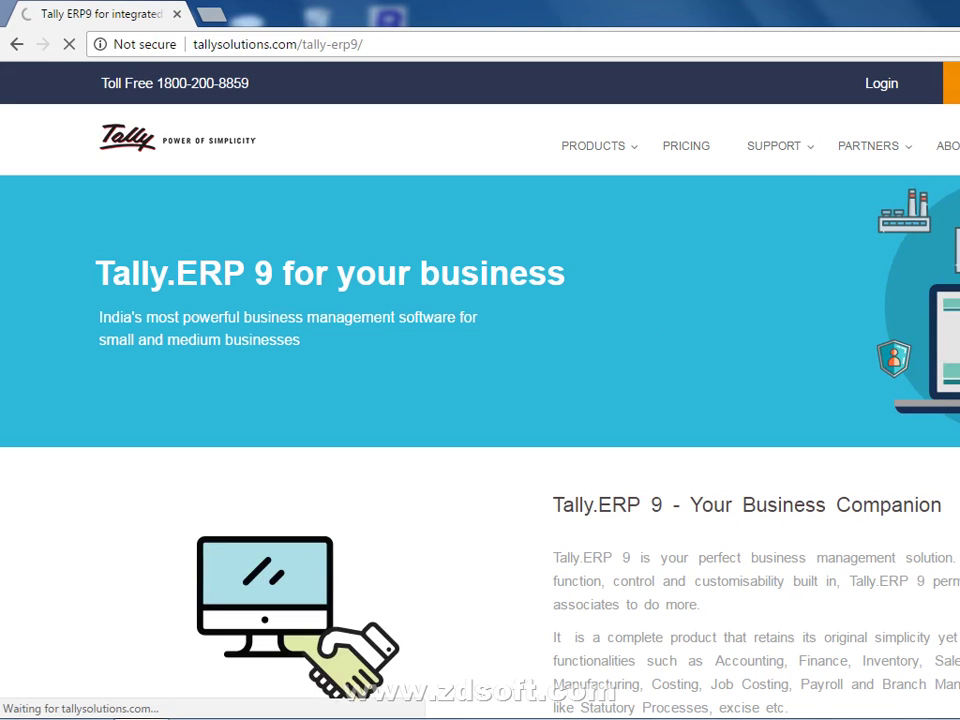
scroll(571, 367, "down", 5)
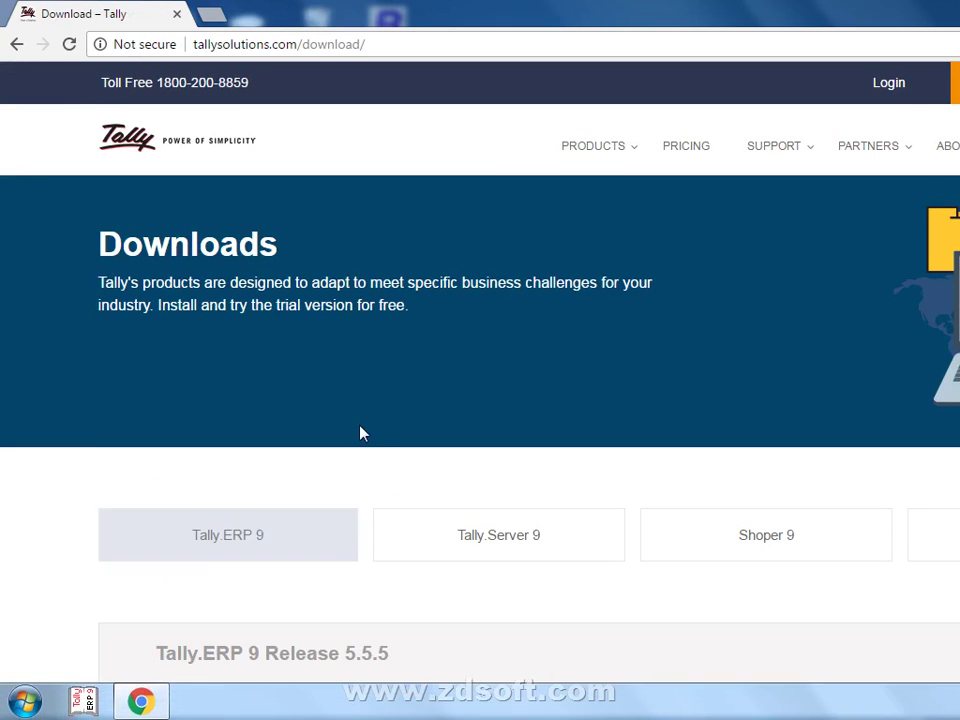
Step: Show the Tally.ERP 9 download section, review the Release 5.5.5 notes and choose Install Now
scroll(362, 433, "down", 1)
left_click(253, 441)
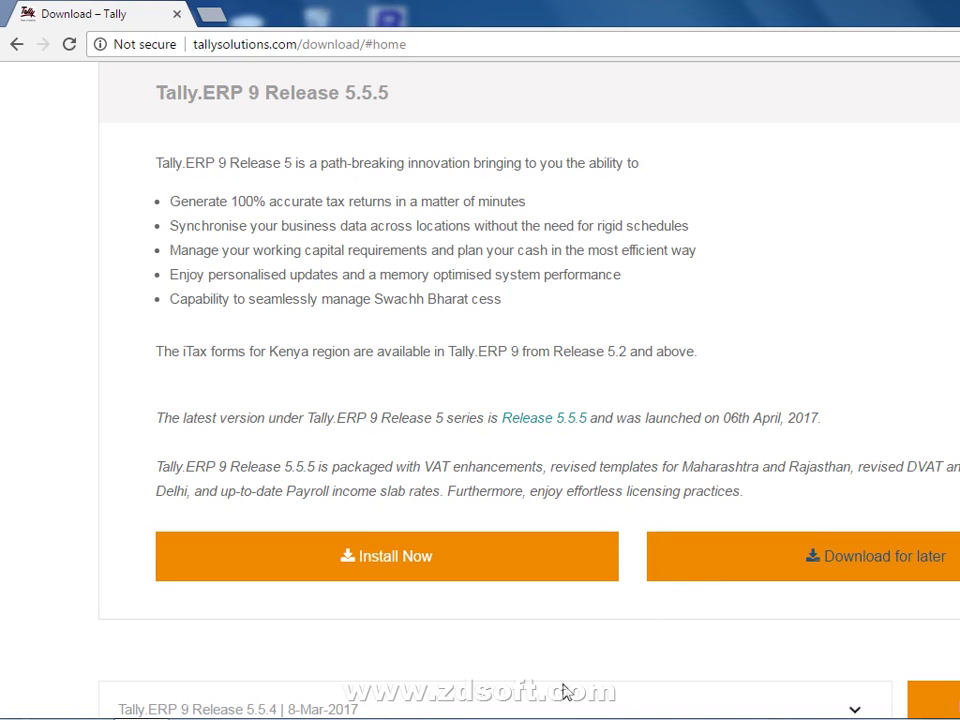
scroll(536, 650, "down", 1)
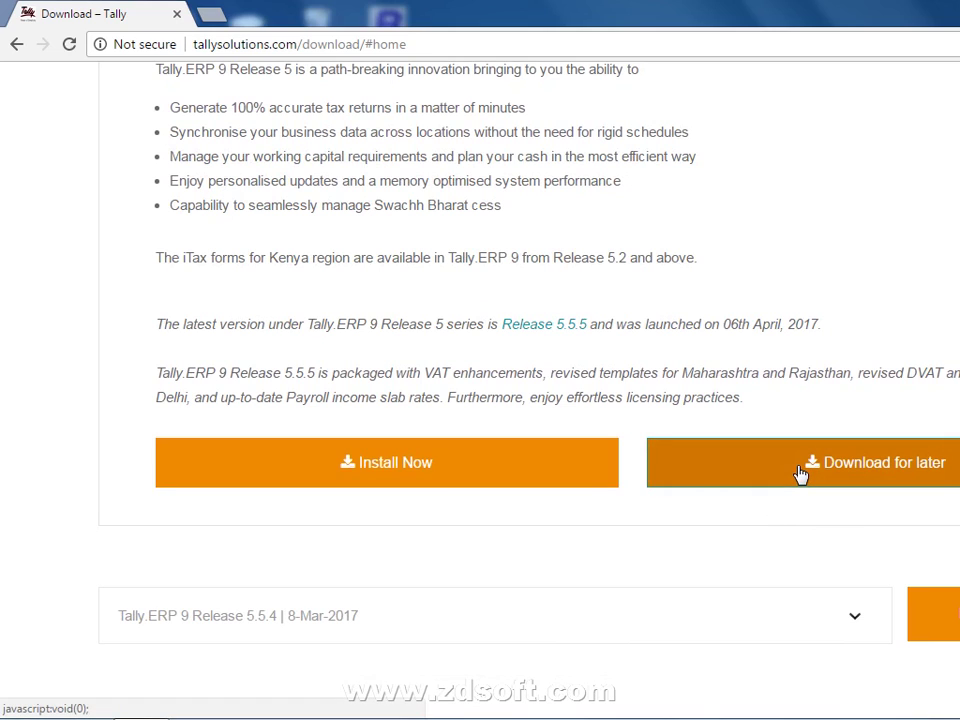
scroll(736, 549, "down", 10)
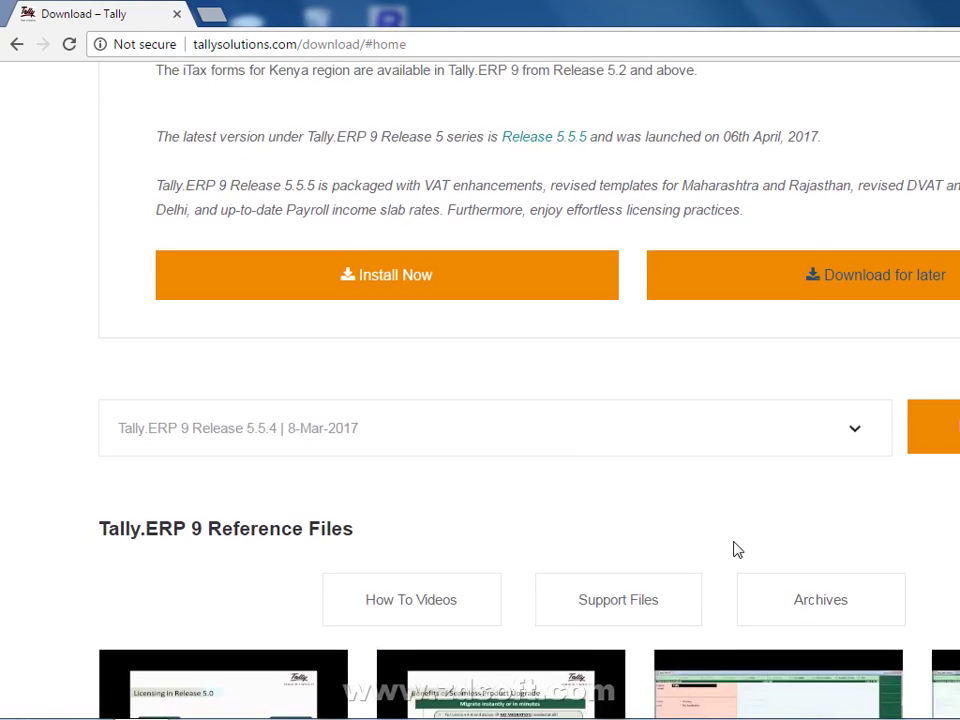
scroll(736, 549, "up", 16)
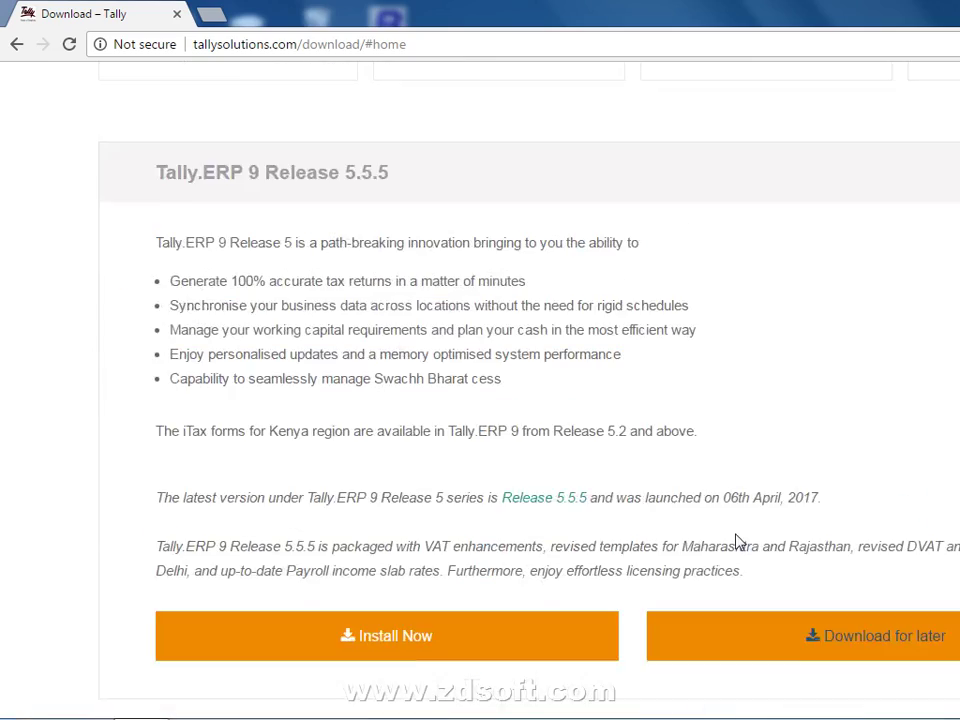
scroll(737, 540, "down", 4)
scroll(763, 533, "down", 3)
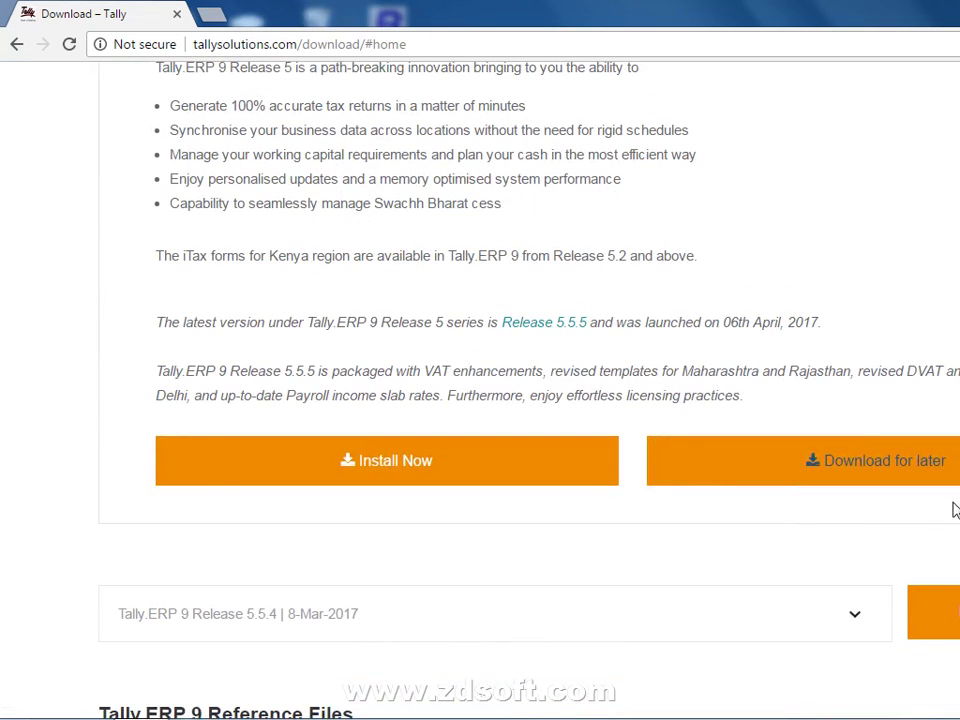
left_click(420, 469)
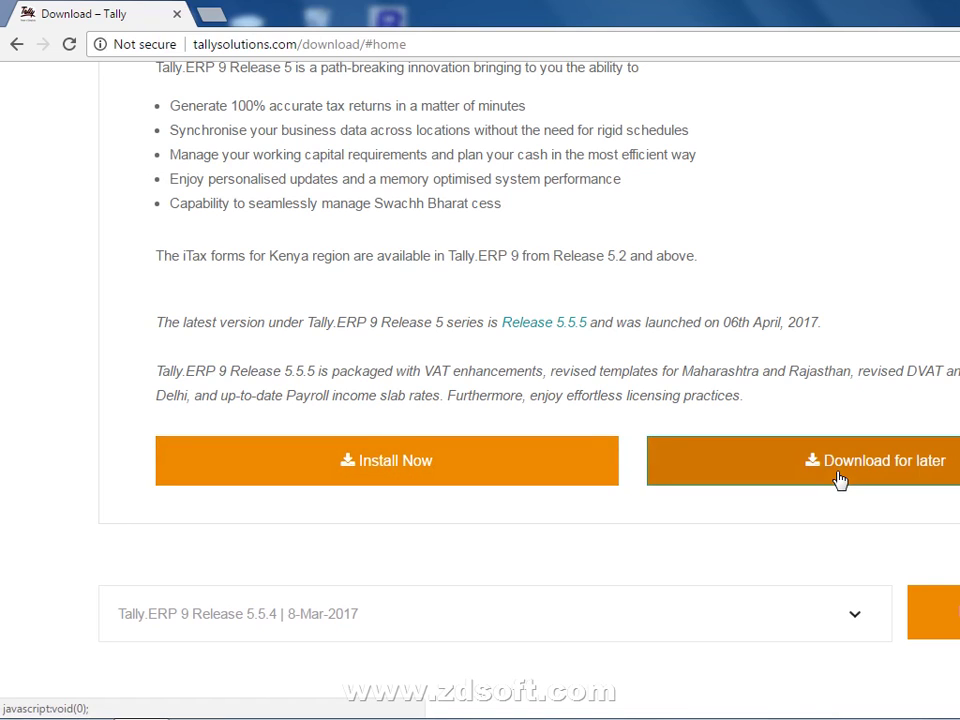
Step: Check setup.exe in the Downloads folder through Computer, then return to the Tally download page
right_click(345, 708)
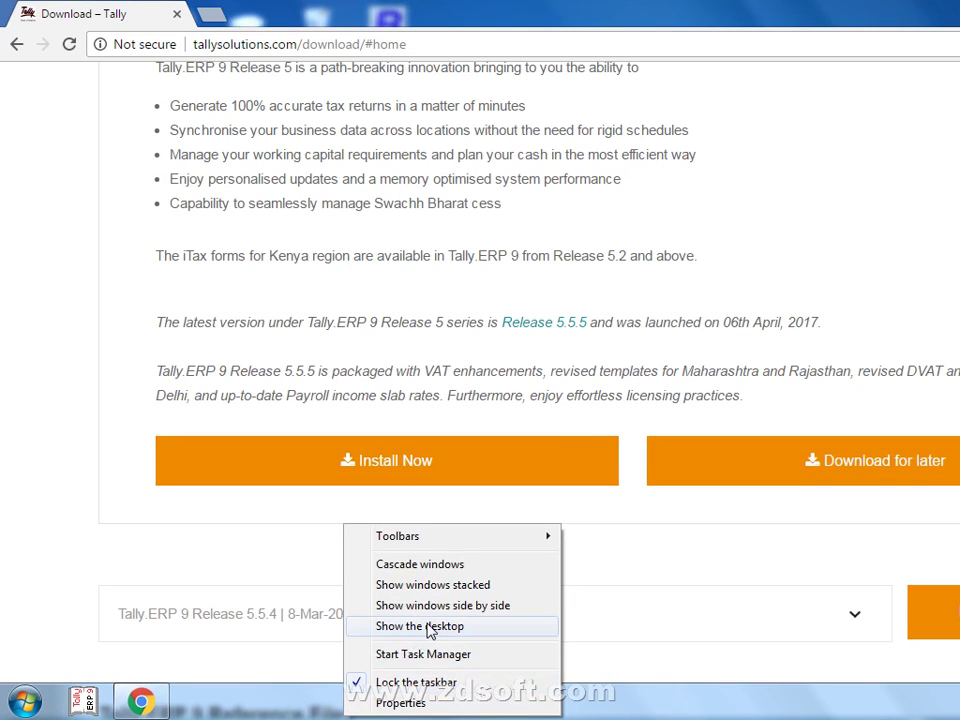
left_click(429, 632)
double_click(318, 145)
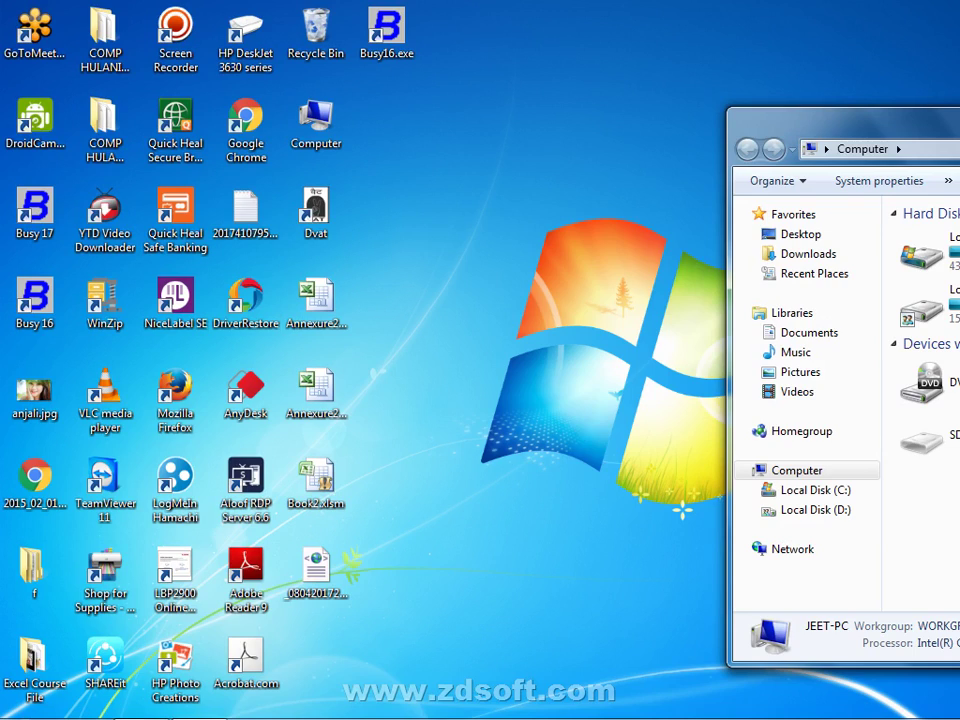
left_click(959, 115)
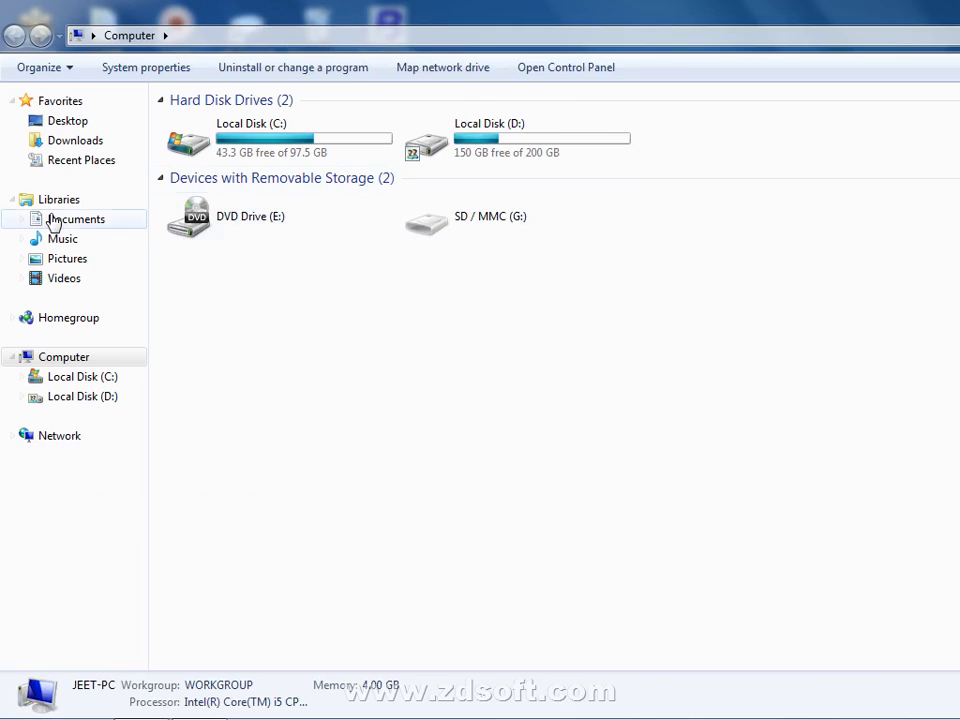
left_click(72, 142)
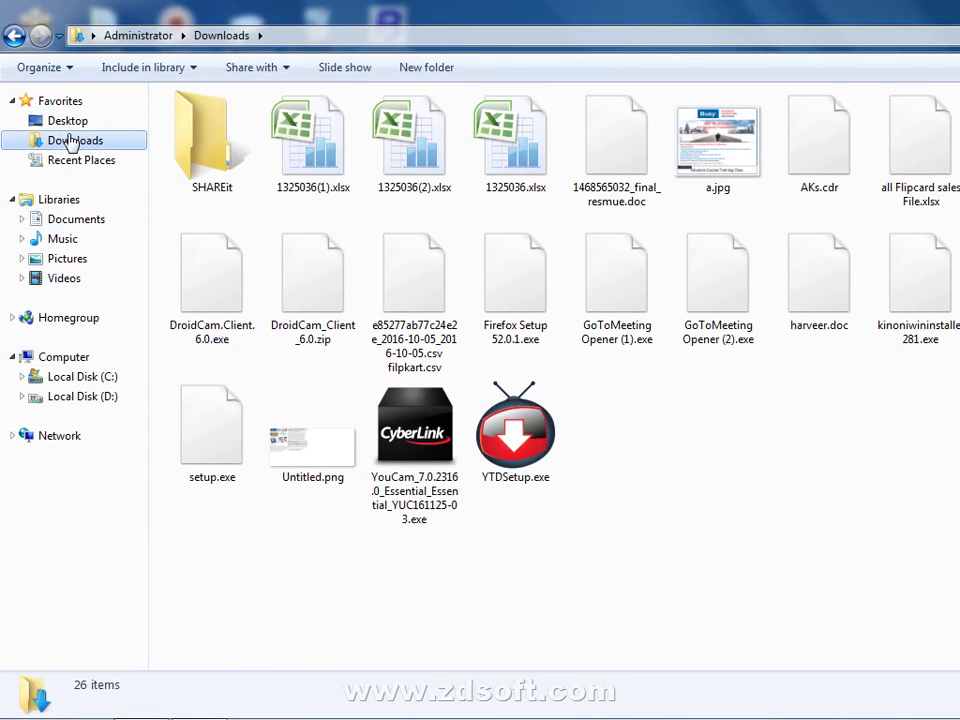
left_click(228, 440)
mouse_move(281, 716)
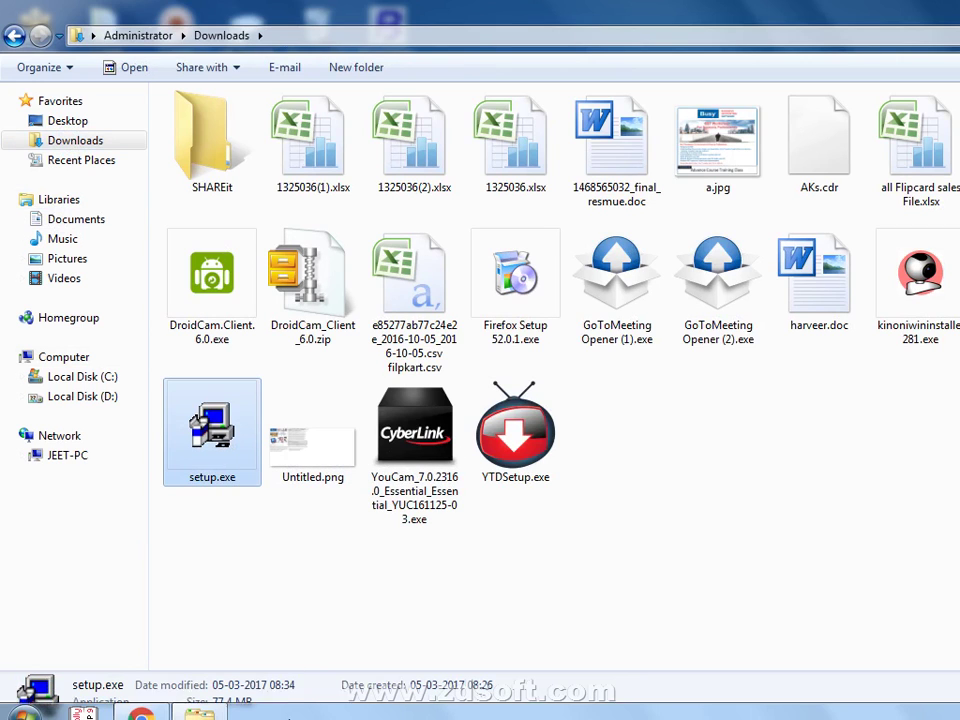
left_click(141, 703)
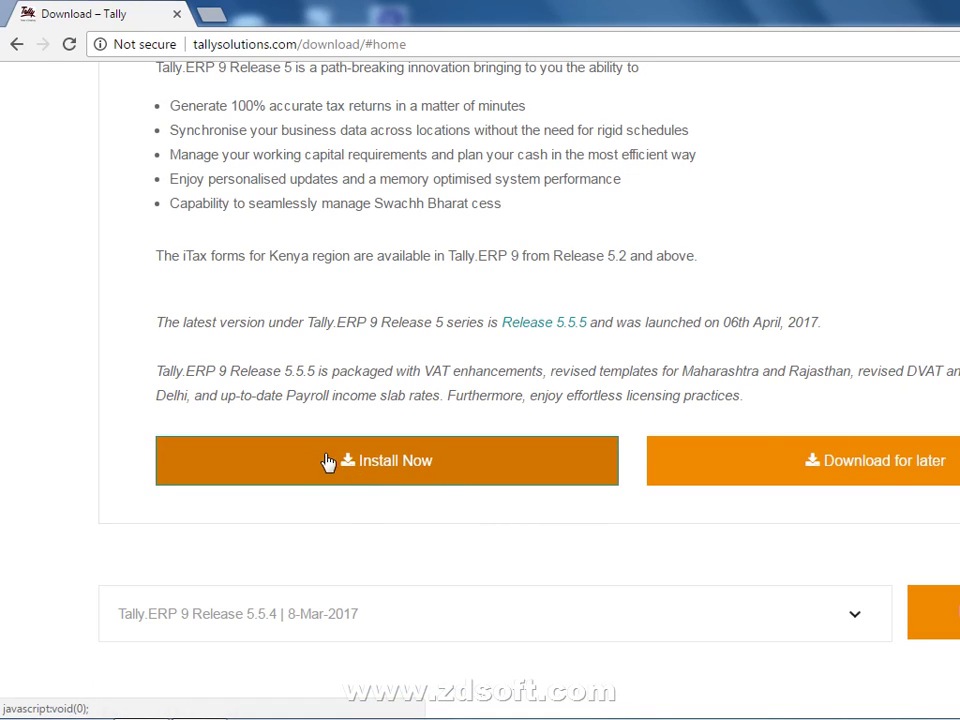
Step: Select Release 5.5.4 from the Tally.ERP 9 release list
left_click(251, 614)
left_click(315, 238)
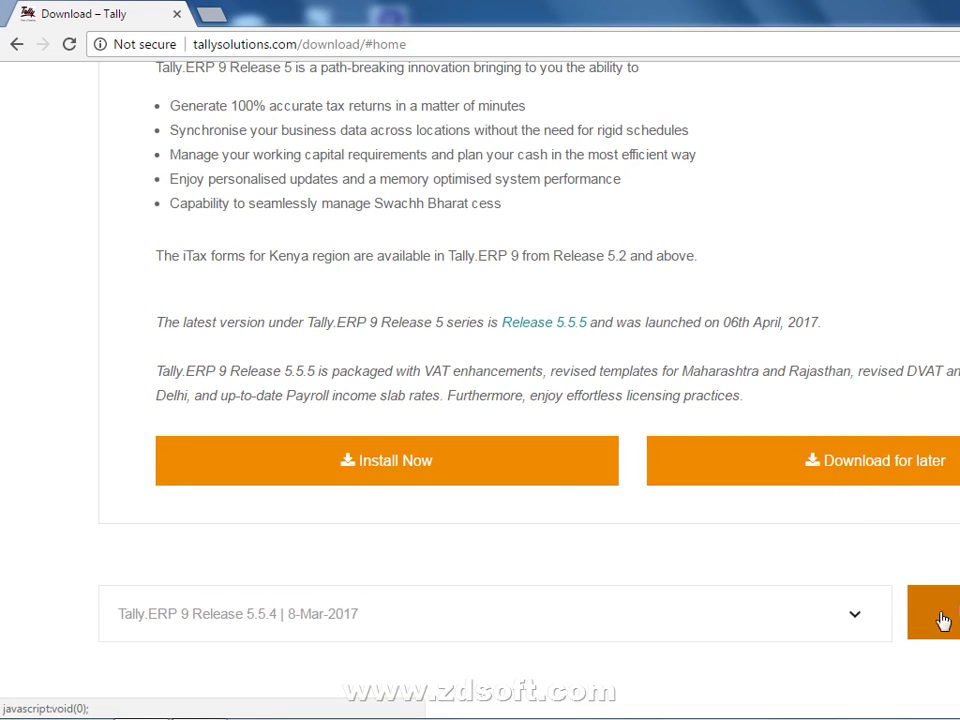
scroll(570, 536, "down", 4)
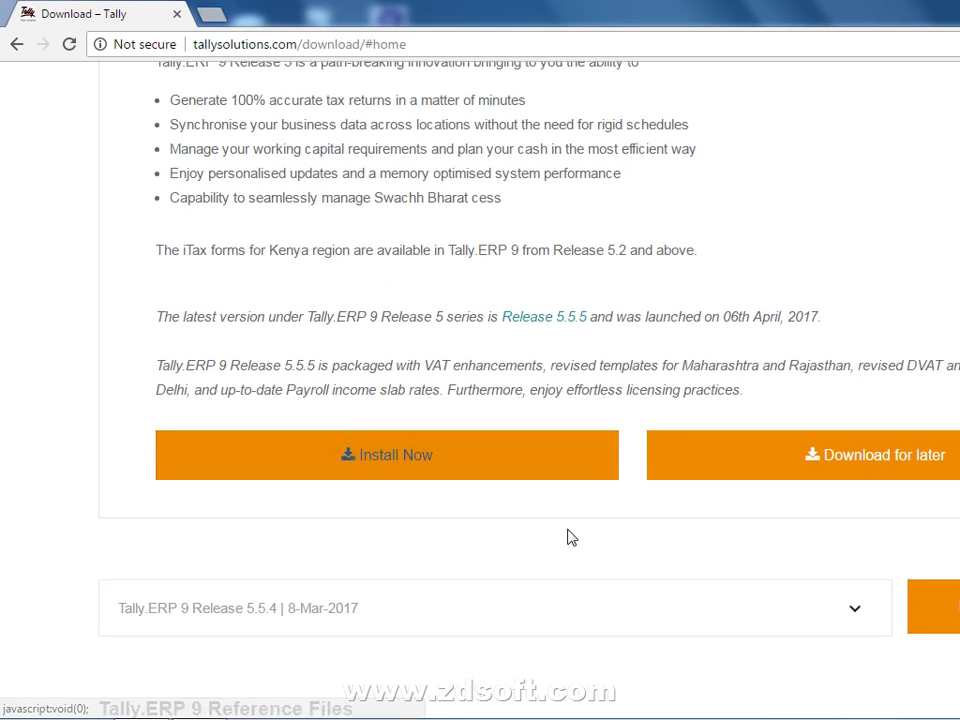
scroll(570, 536, "up", 10)
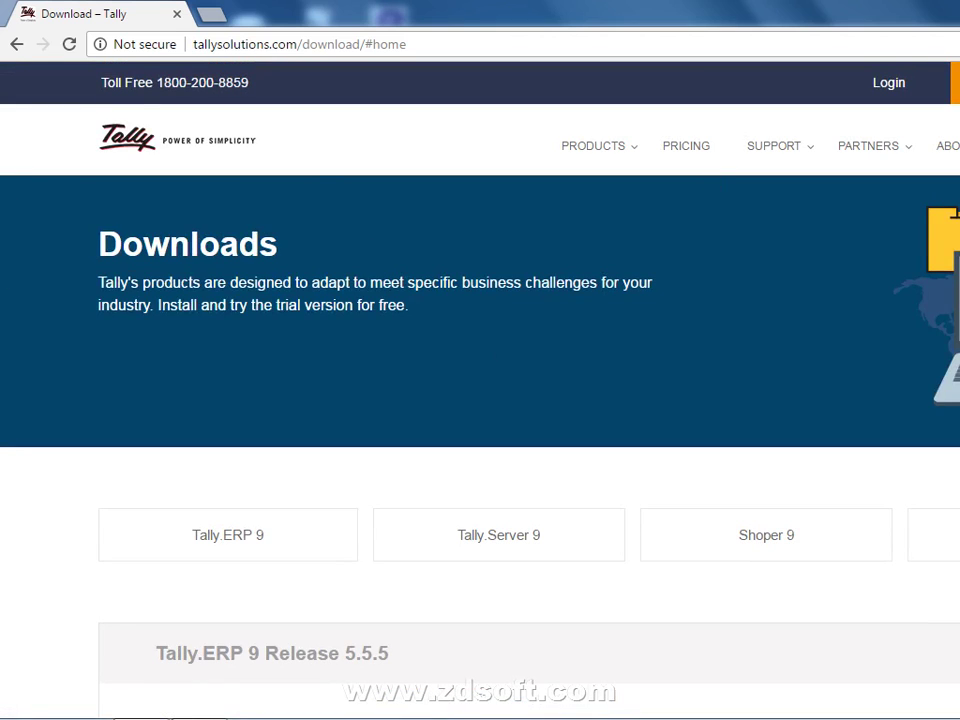
Step: Reload the Tally Downloads page and choose Download for later for the installer
left_click(956, 83)
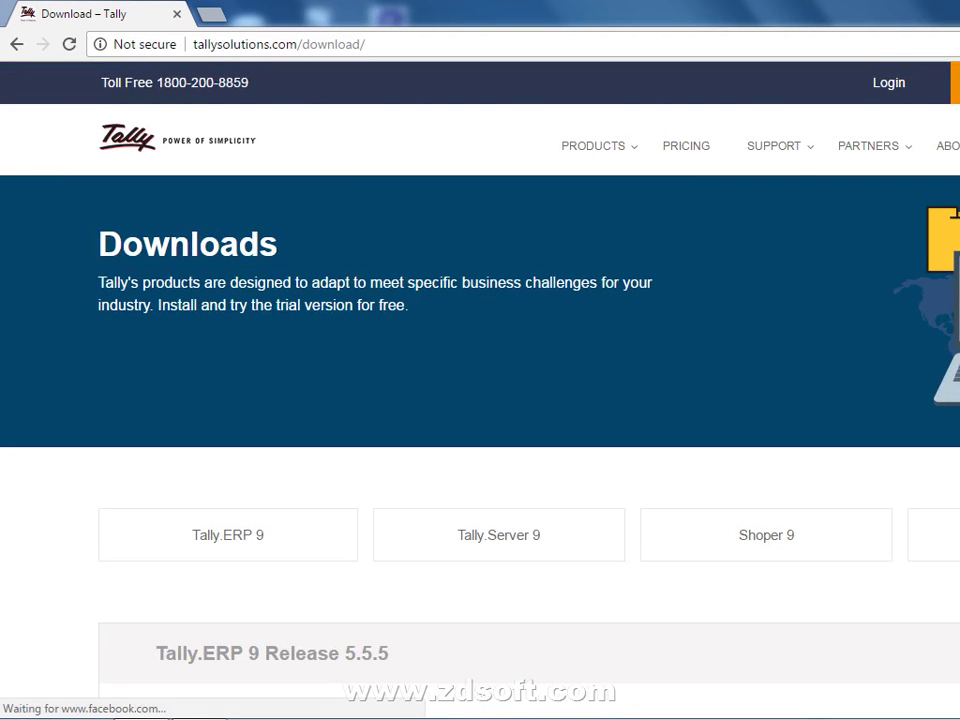
scroll(480, 400, "down", 15)
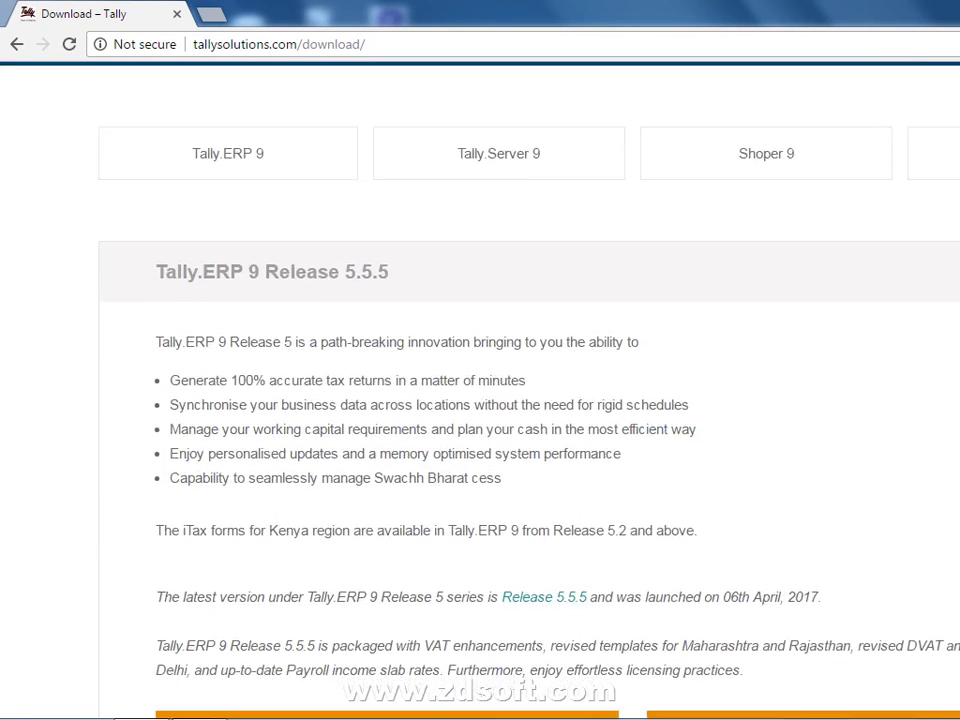
scroll(480, 400, "up", 6)
scroll(480, 400, "up", 5)
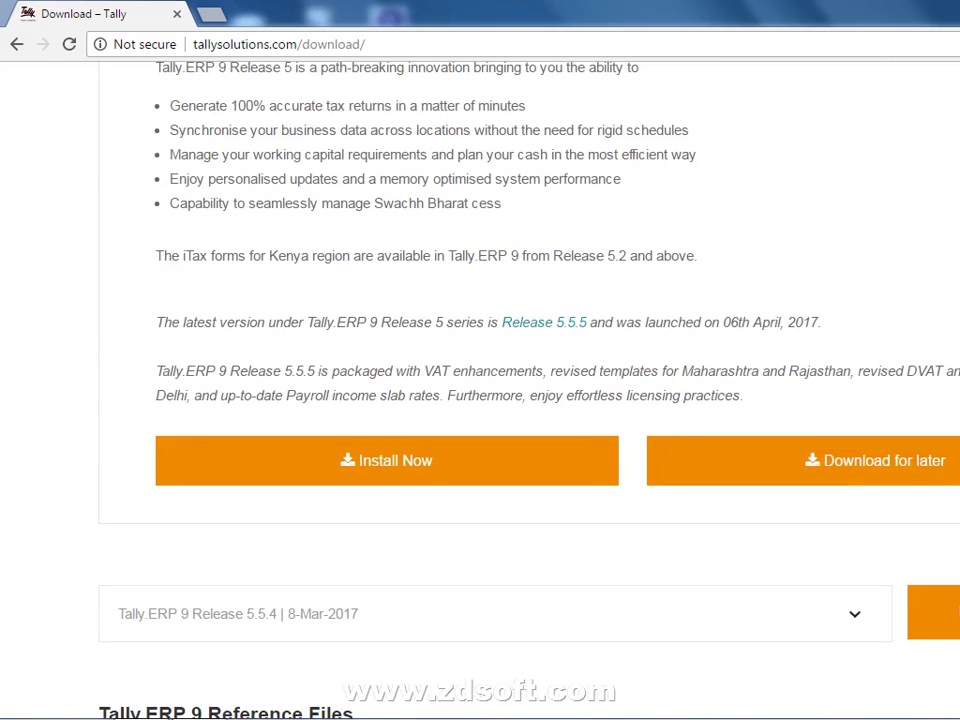
left_click(893, 465)
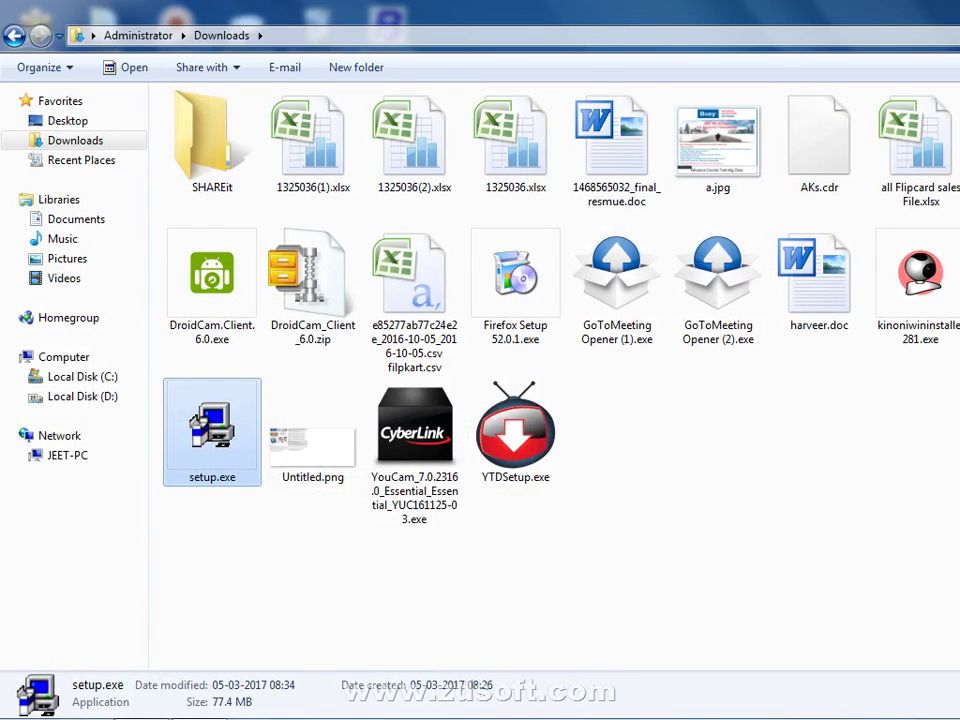
Step: Minimize all windows with Win+D, refresh the desktop, and open then close the Start menu
key("super+d")
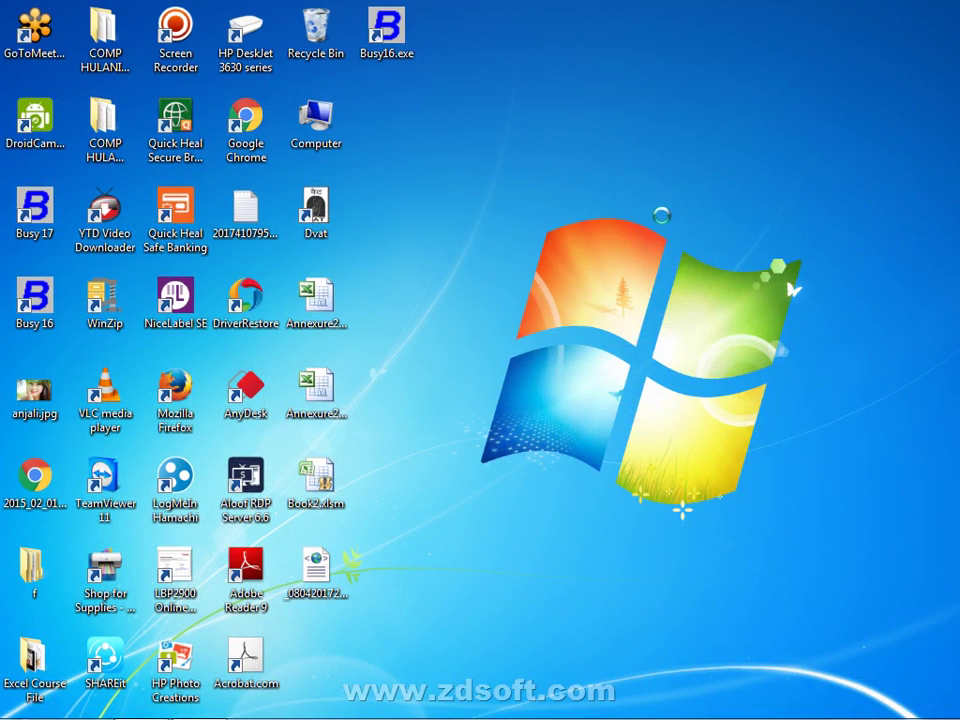
right_click(663, 222)
left_click(662, 214)
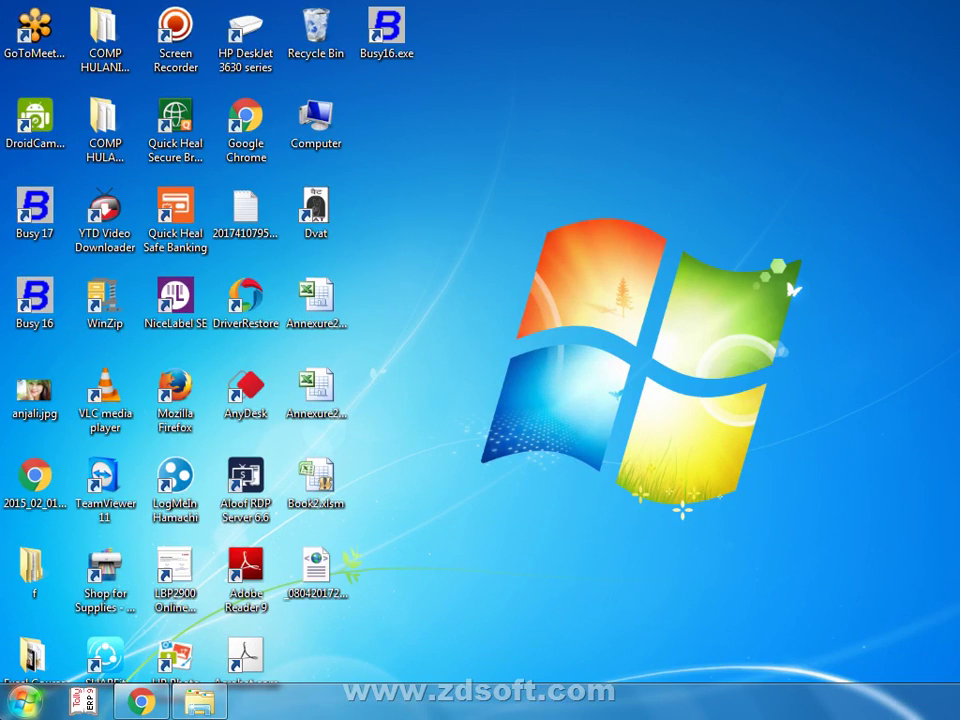
key("super")
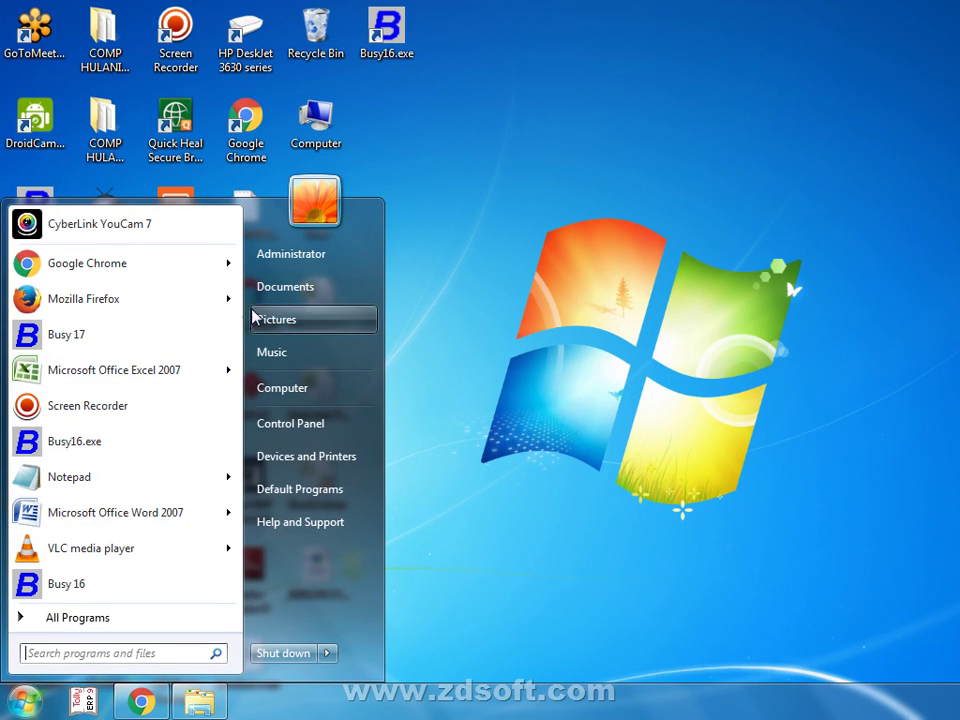
left_click(604, 280)
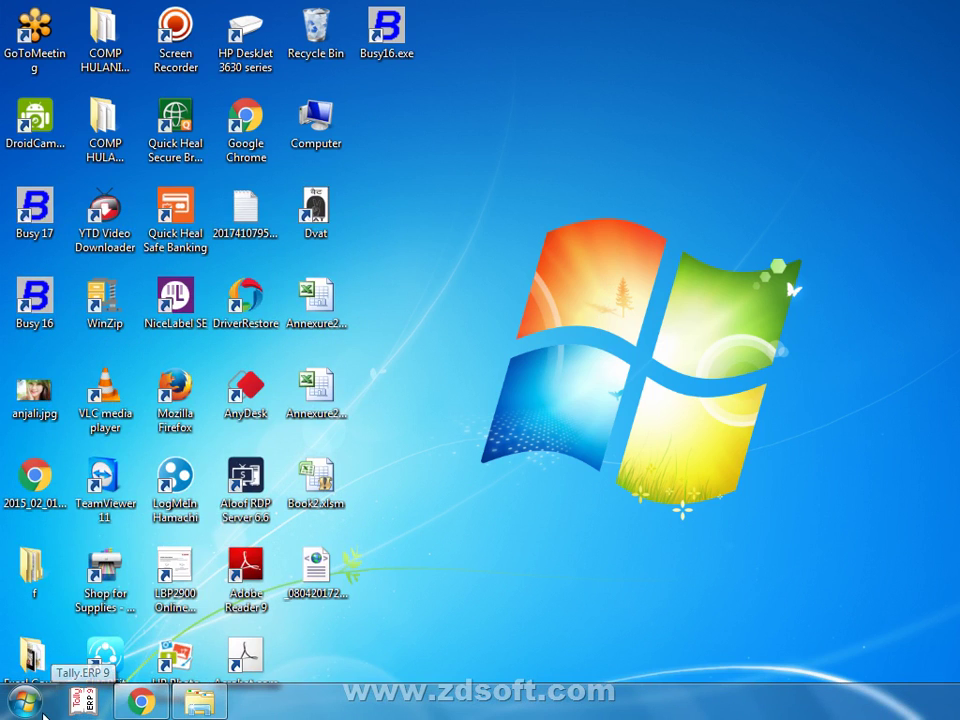
Step: Launch Tally.ERP 9 by searching TALLY in the Start menu
left_click(22, 702)
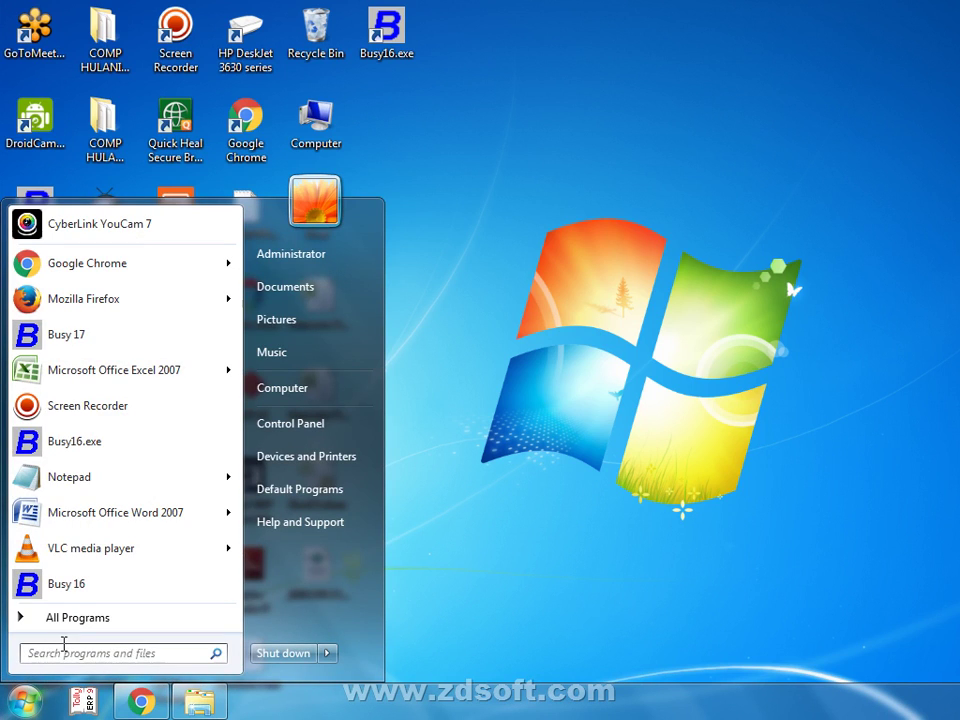
left_click(58, 651)
type("TALLY")
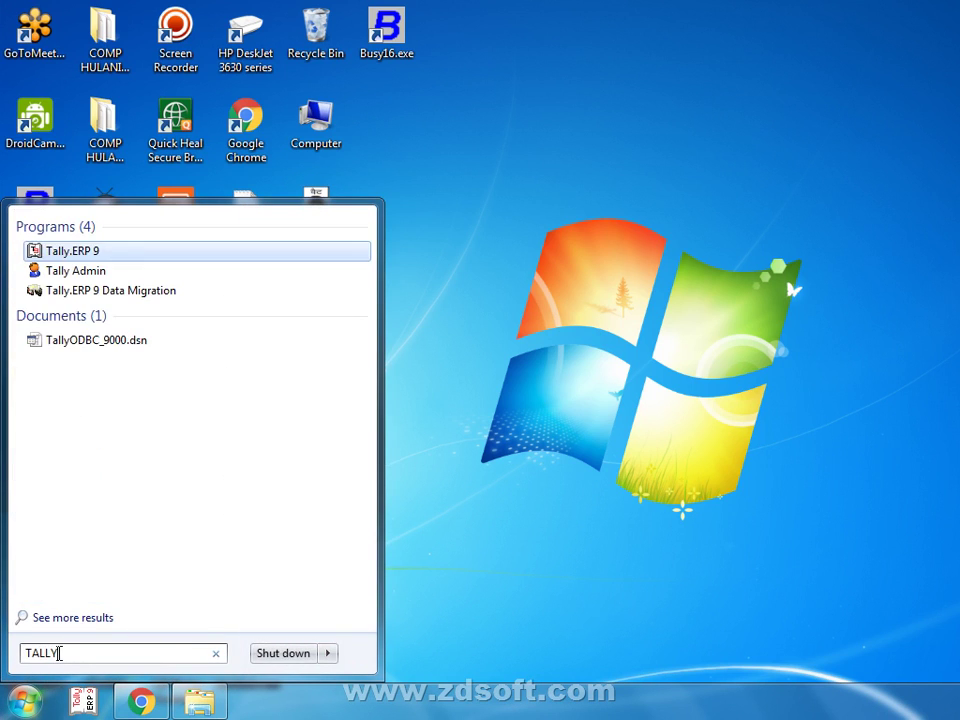
key("Return")
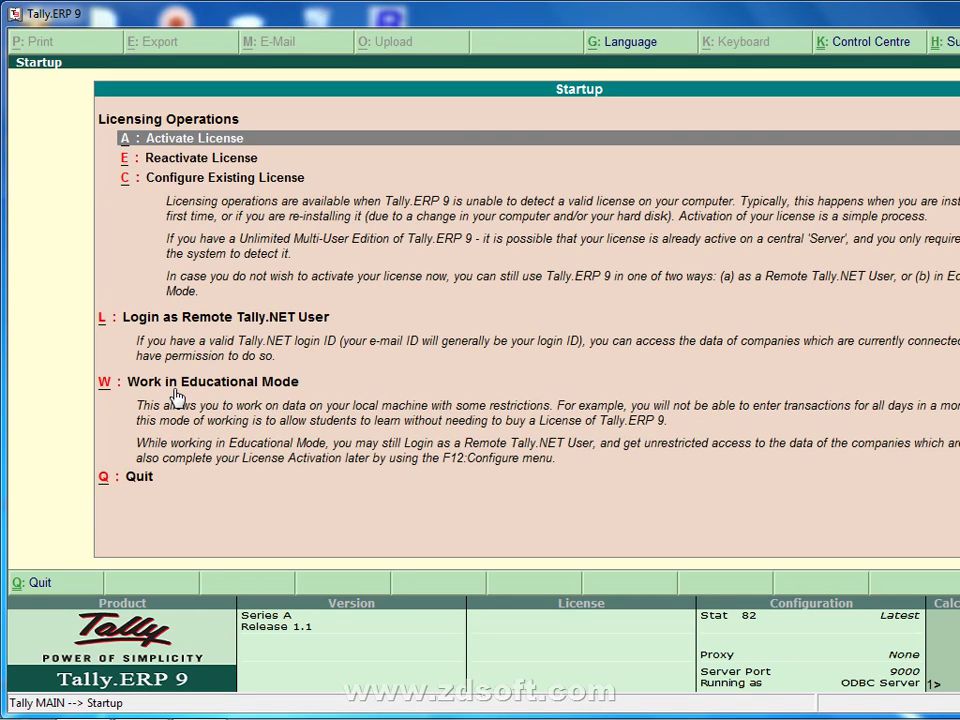
Step: From the Startup screen, start Tally in Educational Mode using the Gold Edition multi-user option
left_click(175, 396)
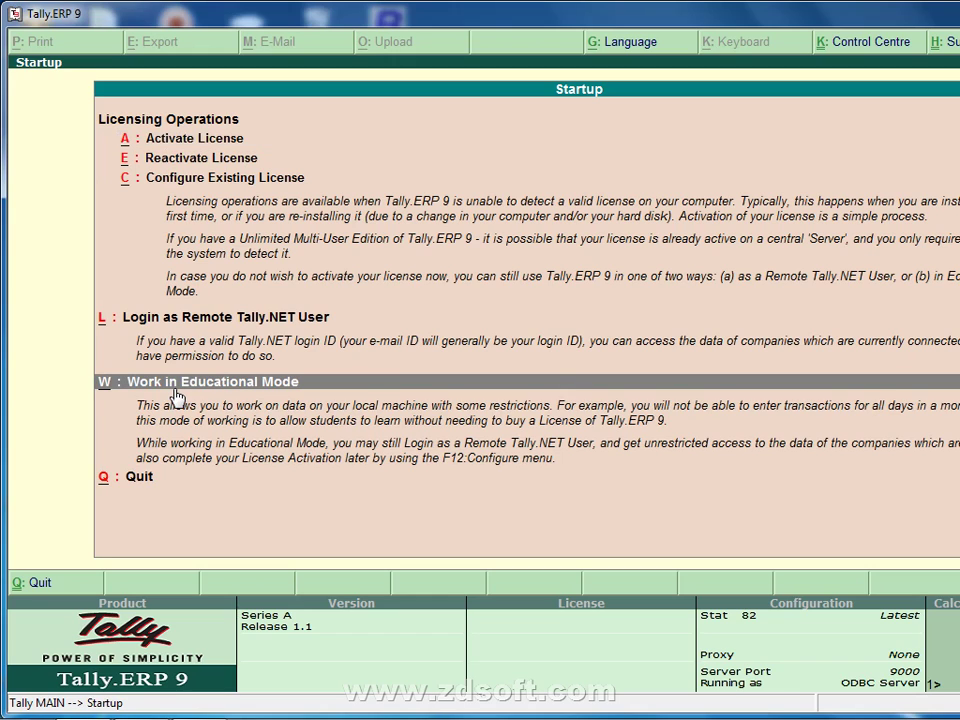
left_click(175, 396)
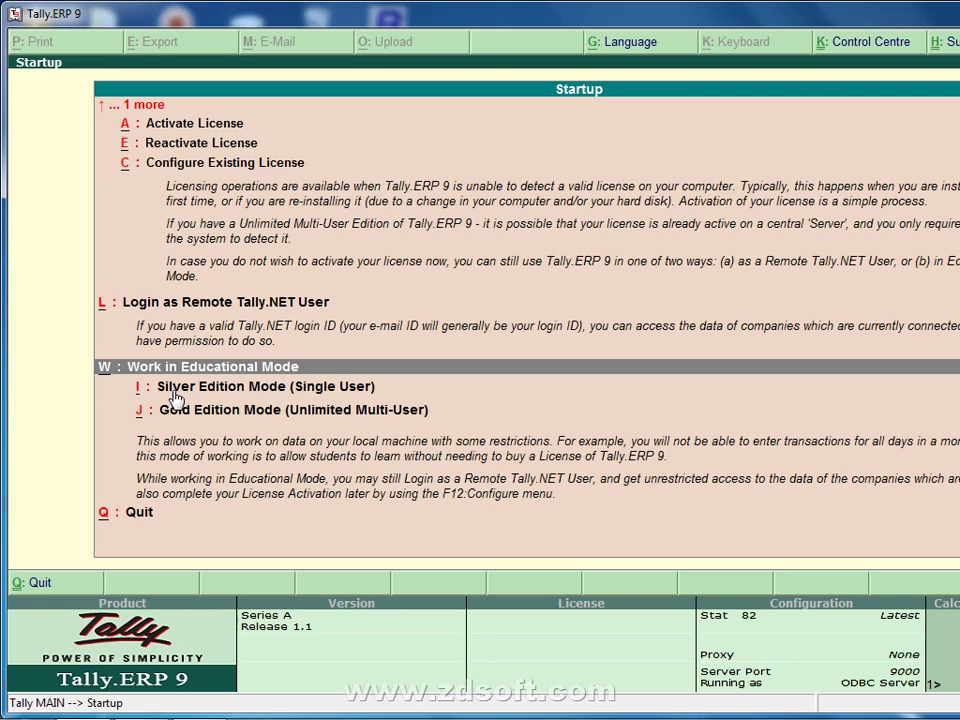
left_click(174, 388)
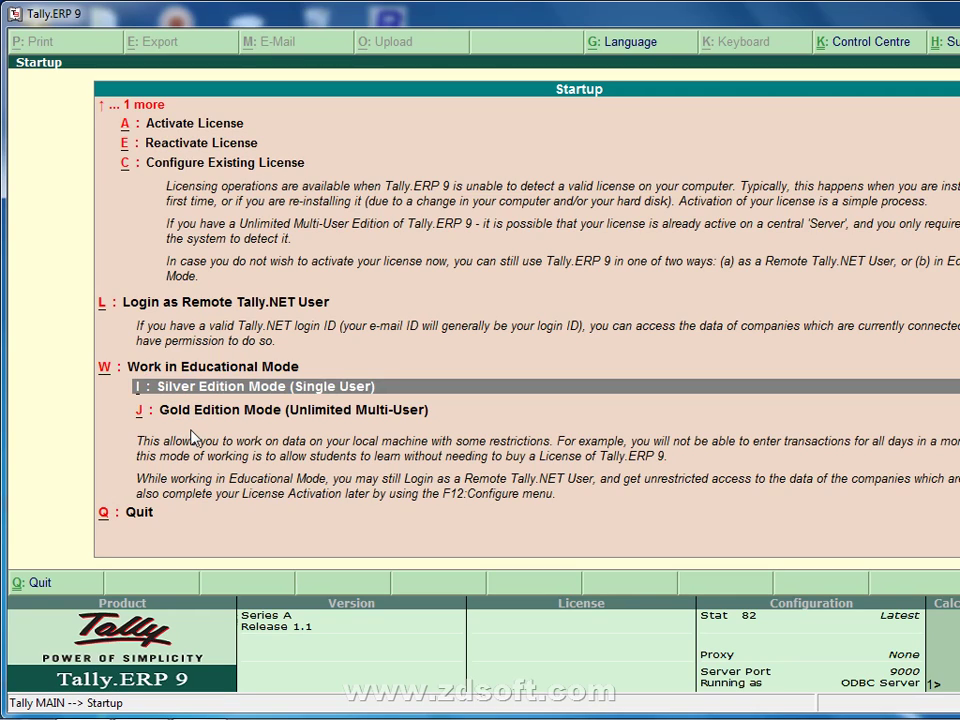
key("Down")
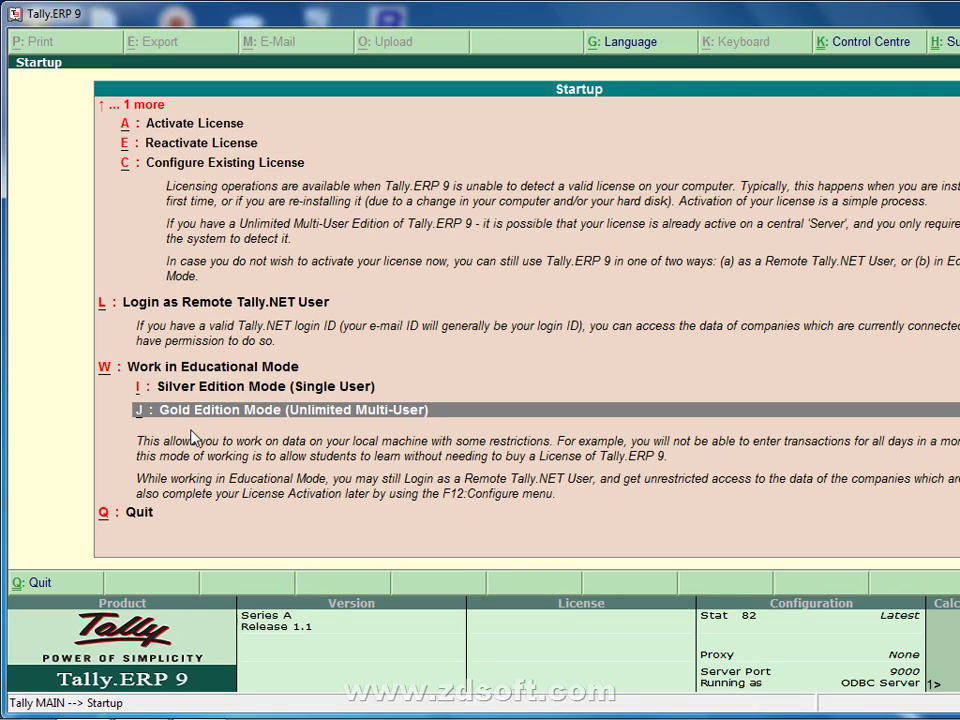
key("Up")
key("Down")
key("Return")
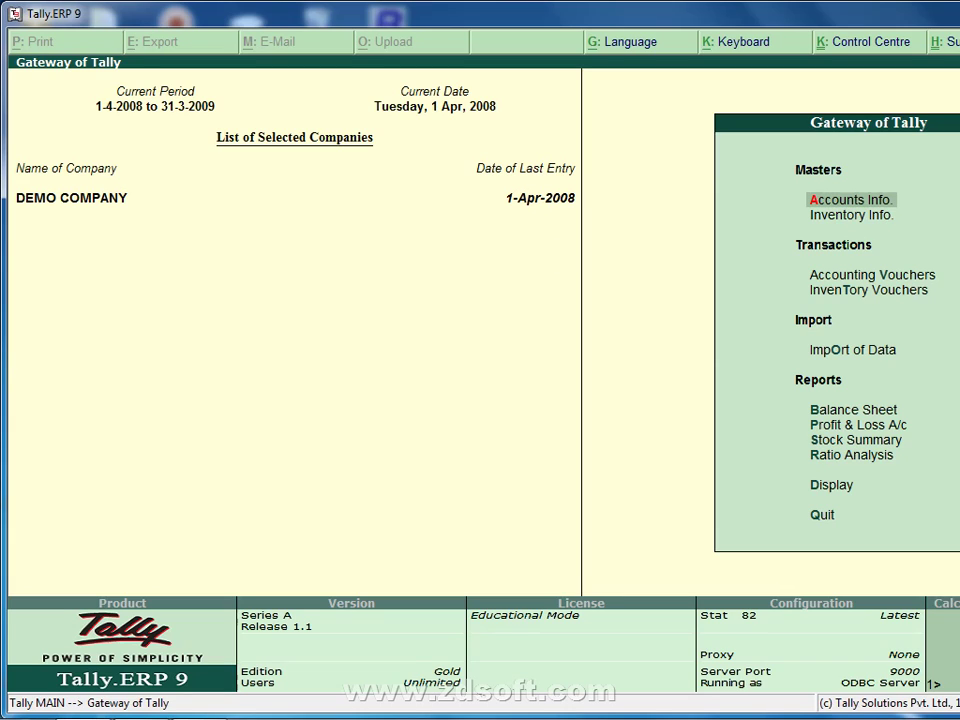
Step: Close DEMO COMPANY and load Ajeet Kumar & Sons from the List of Companies
key("alt+F1")
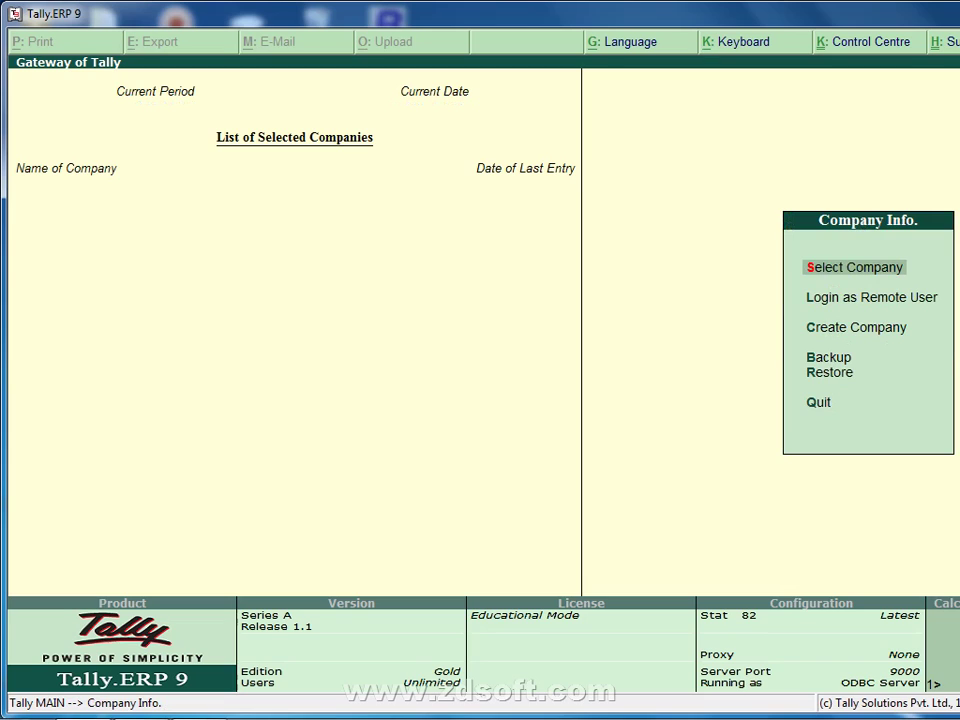
key("Return")
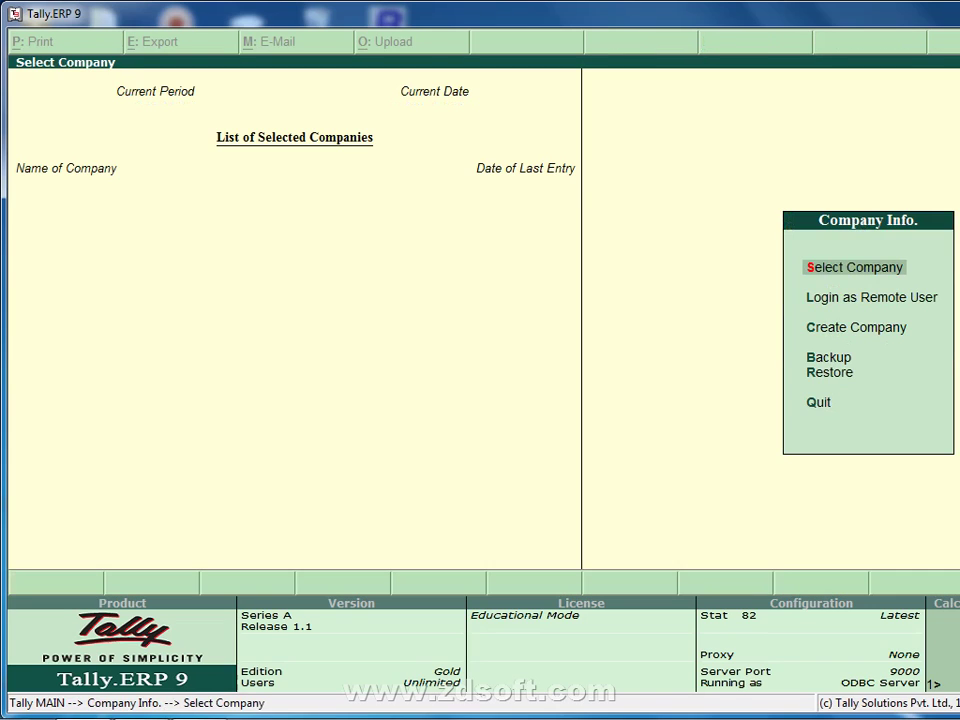
key("Escape")
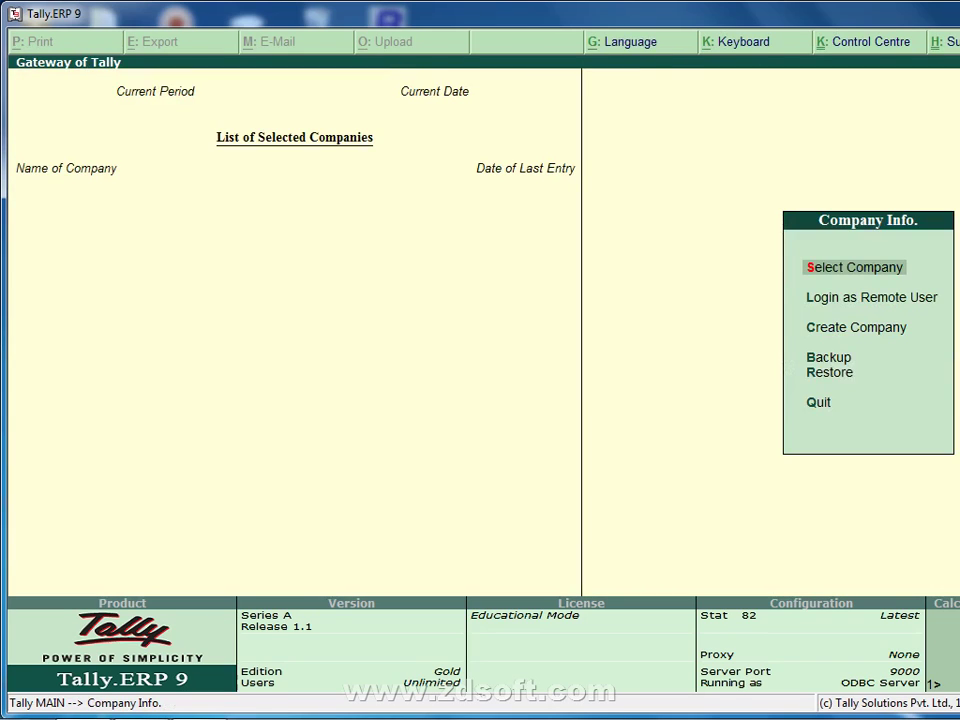
key("Escape")
key("n")
key("Return")
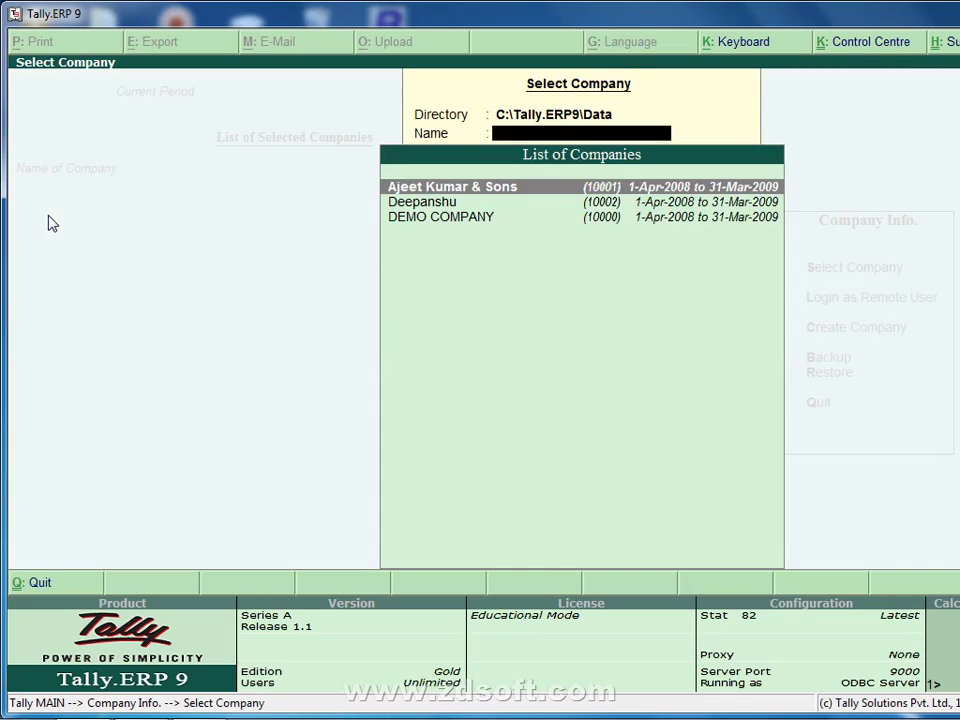
key("Return")
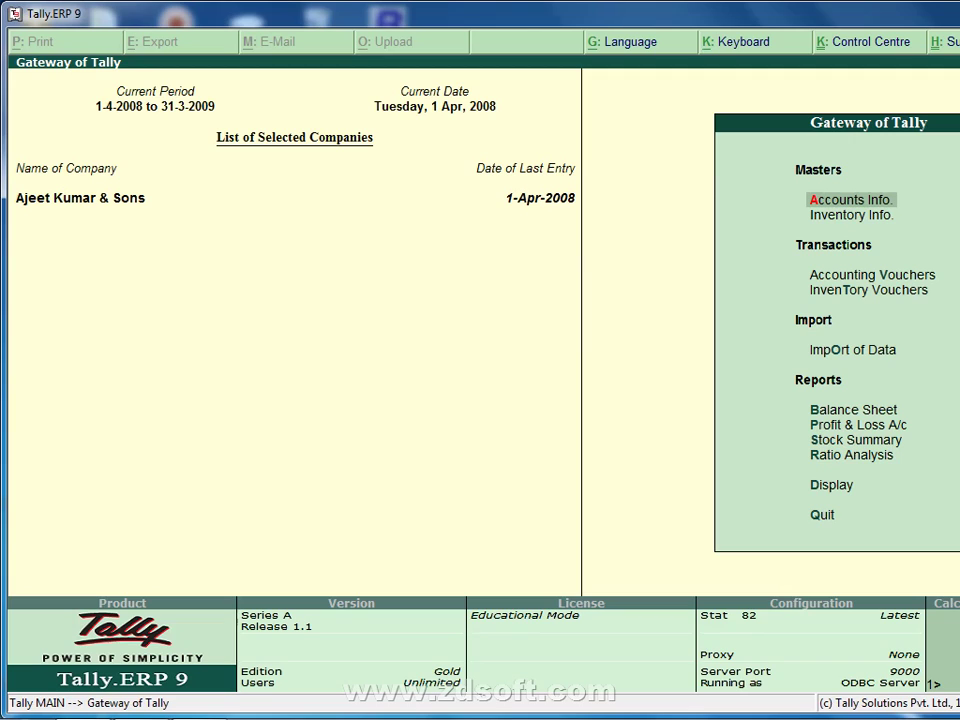
Step: Close Ajeet Kumar & Sons and select it again as the loaded company
key("alt+F1")
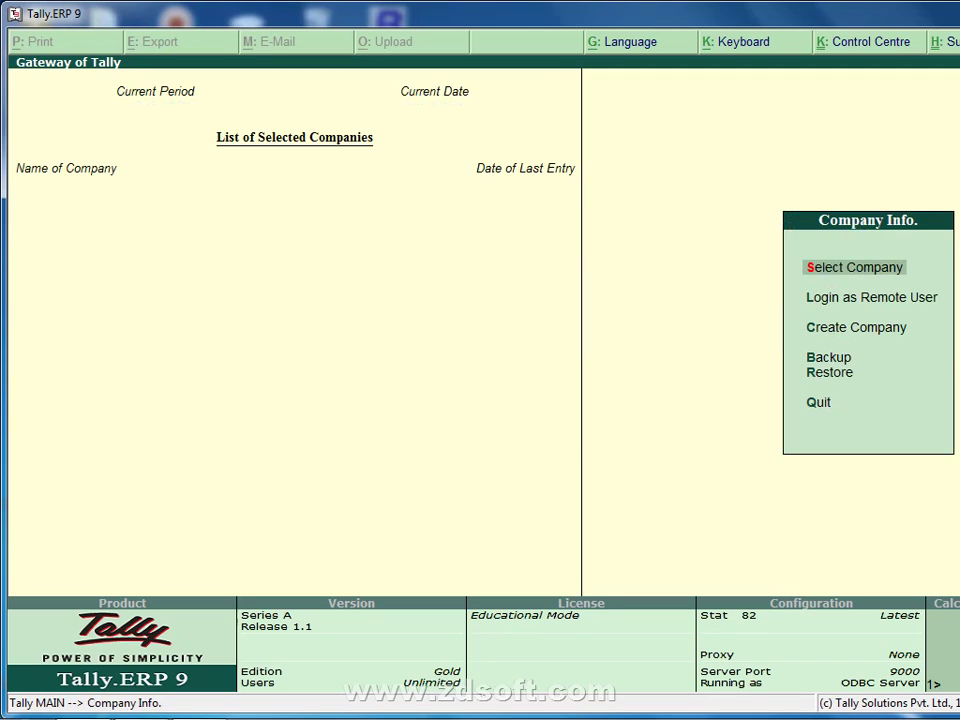
key("Escape")
key("Escape")
key("Return")
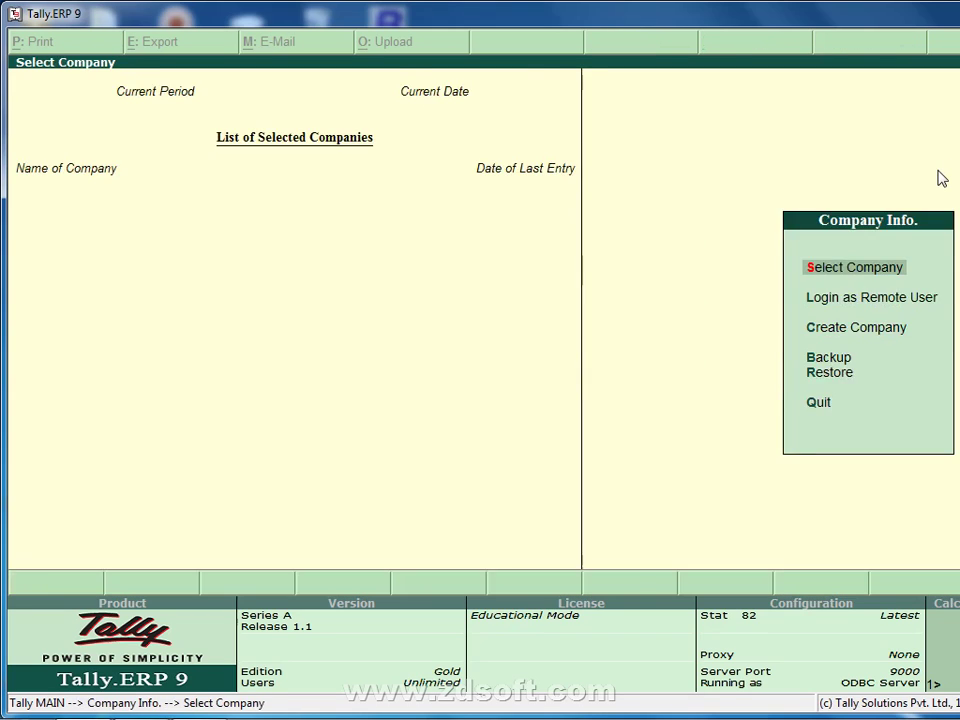
key("Return")
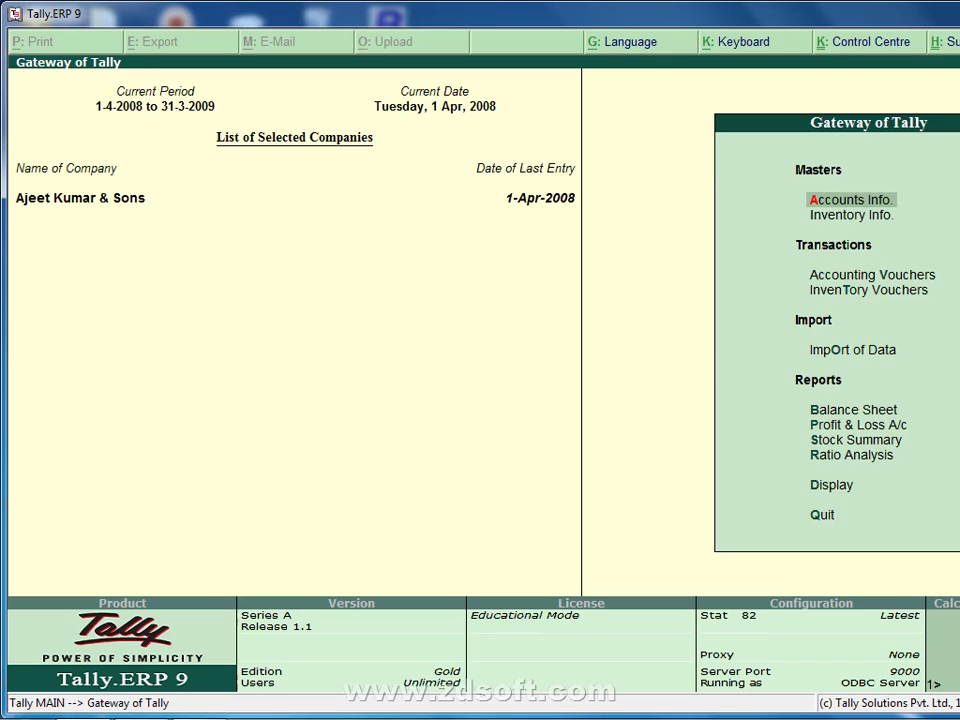
key("alt+F3")
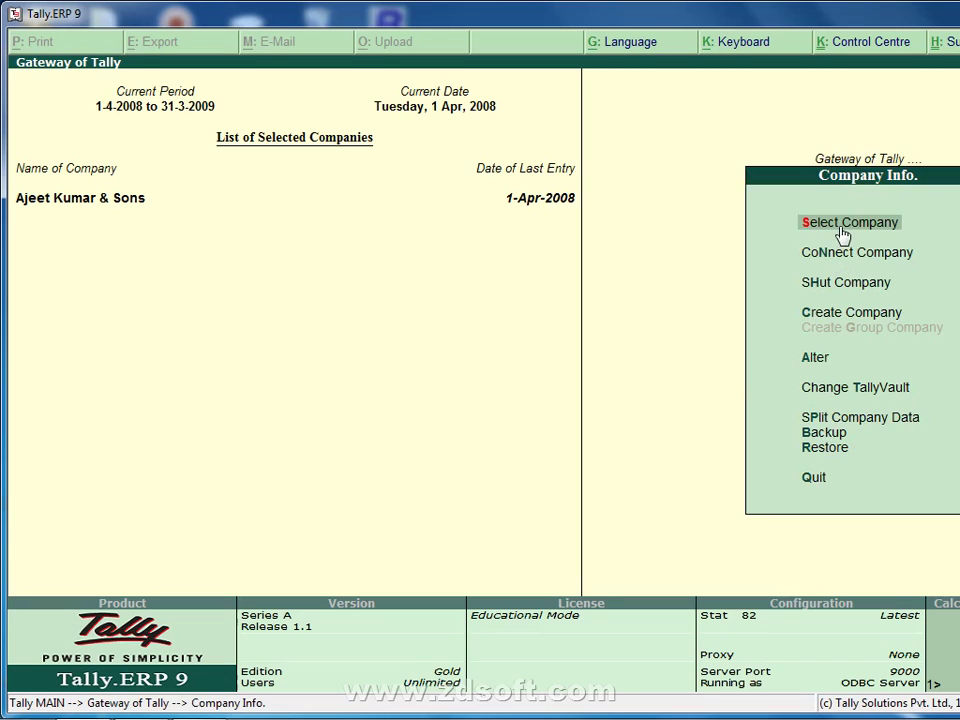
Step: Shut Ajeet Kumar & Sons, then load Deepanshu and DEMO COMPANY together
key("Down")
key("Down")
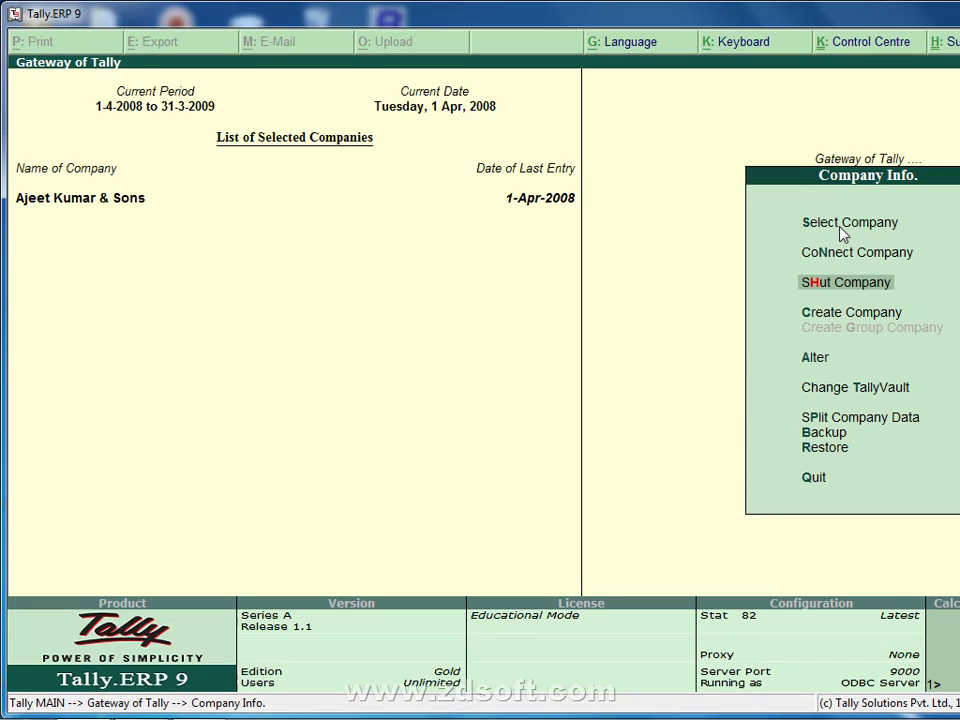
key("Return")
key("Return")
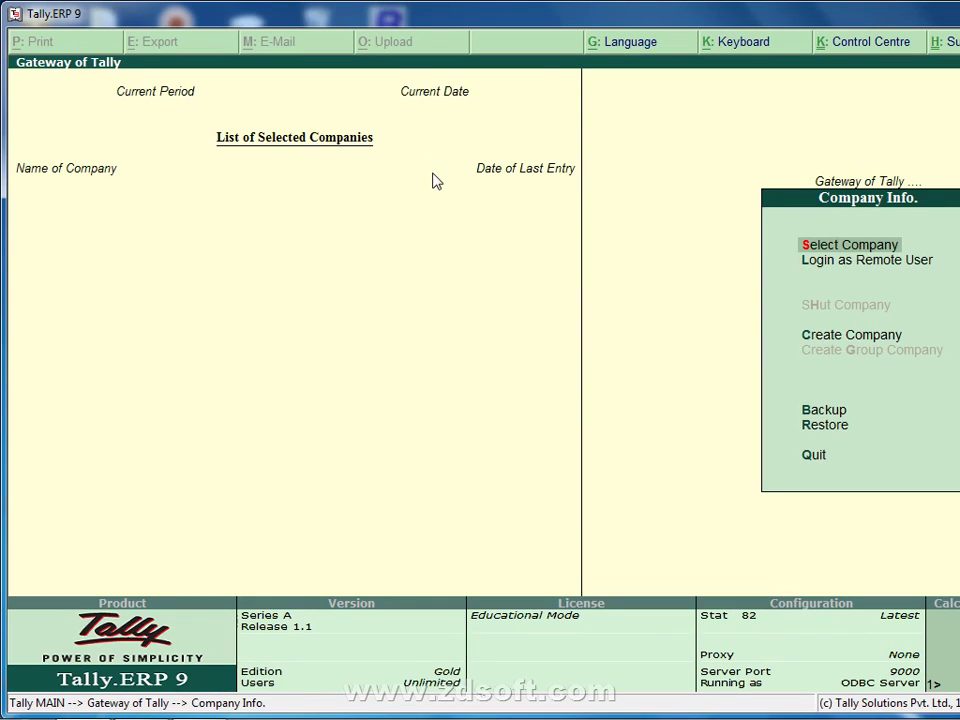
key("Return")
key("Down")
key("Return")
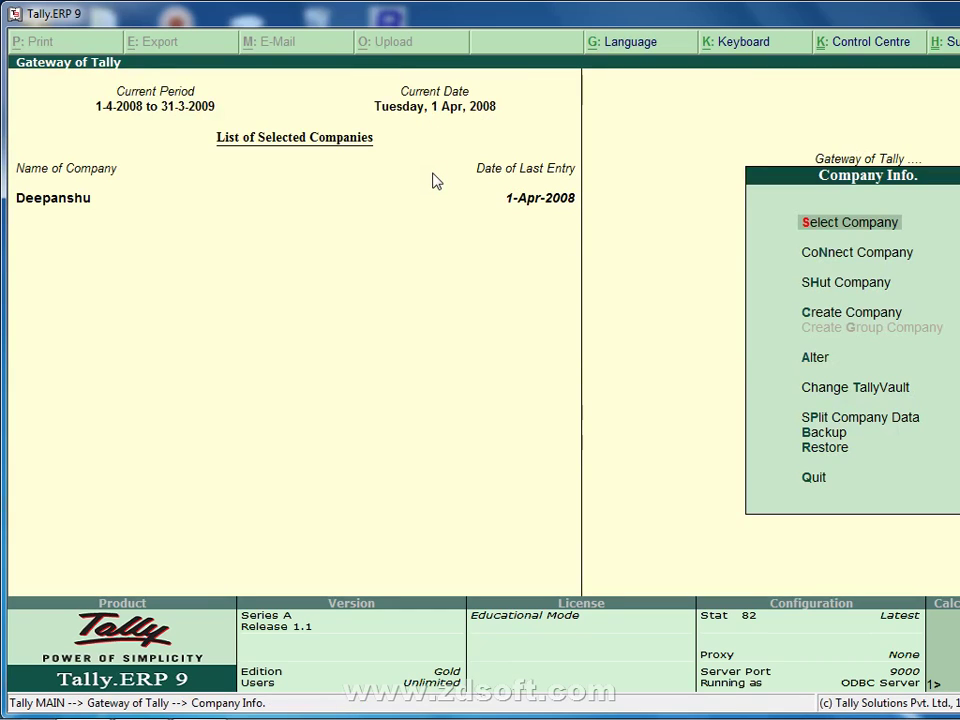
key("Down")
key("Down")
key("Up")
key("Up")
key("Return")
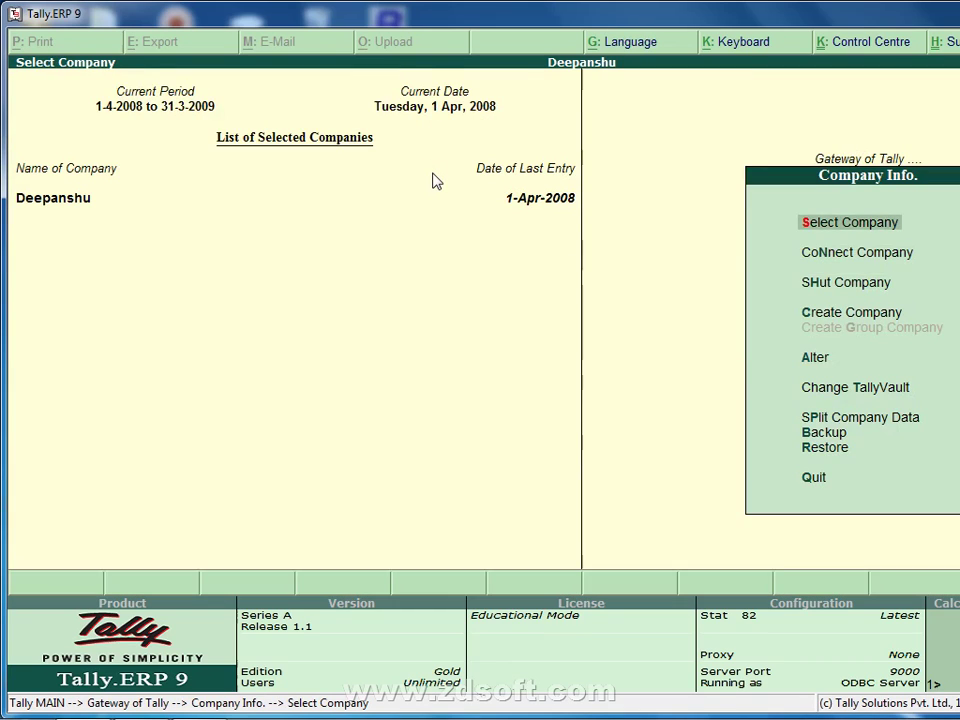
key("Down")
key("Down")
key("Return")
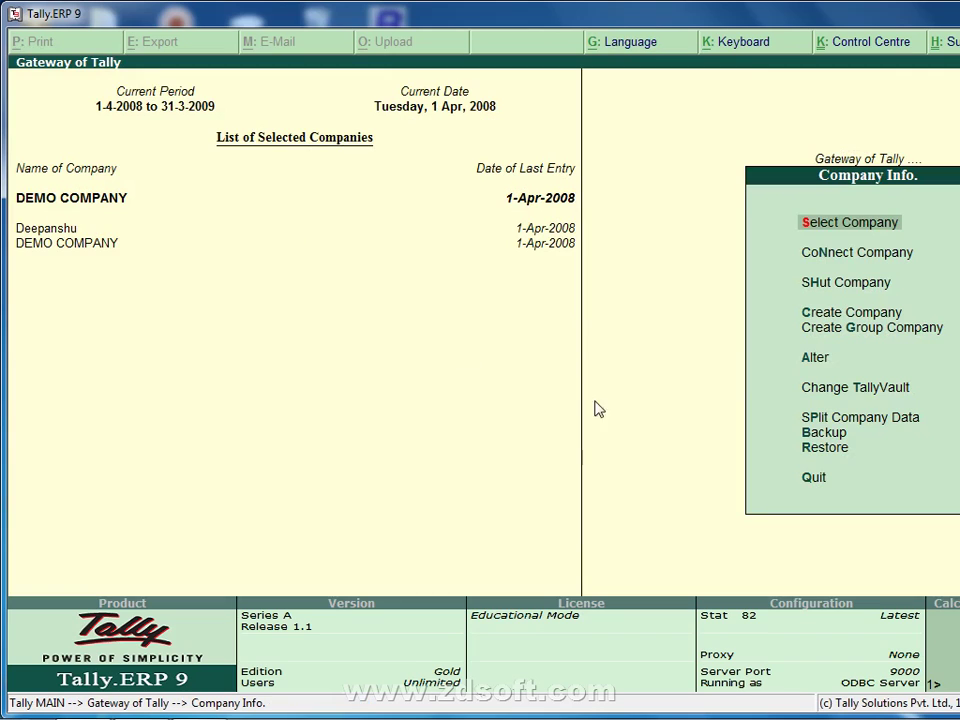
Step: Shut DEMO COMPANY and then the remaining Deepanshu company
left_click(843, 286)
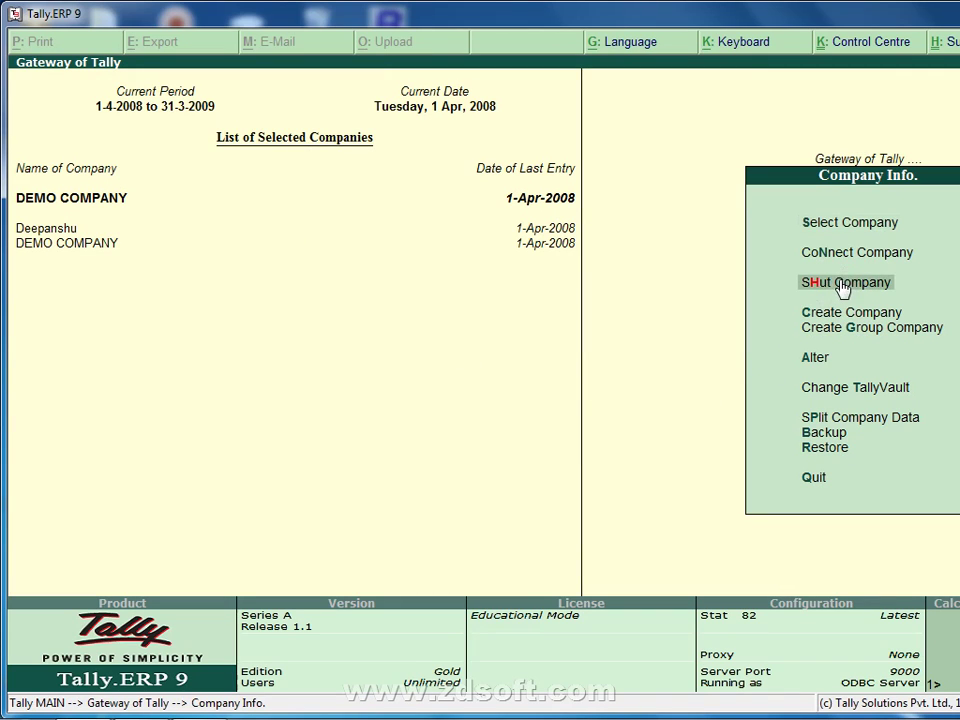
left_click(816, 294)
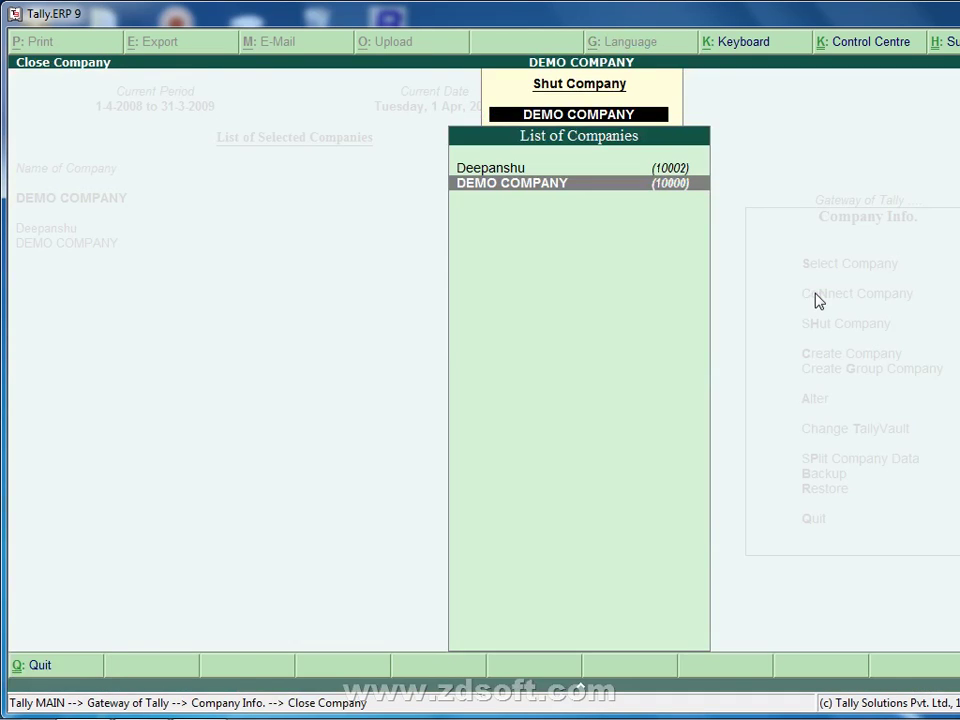
key("Return")
key("Down")
key("Down")
key("Down")
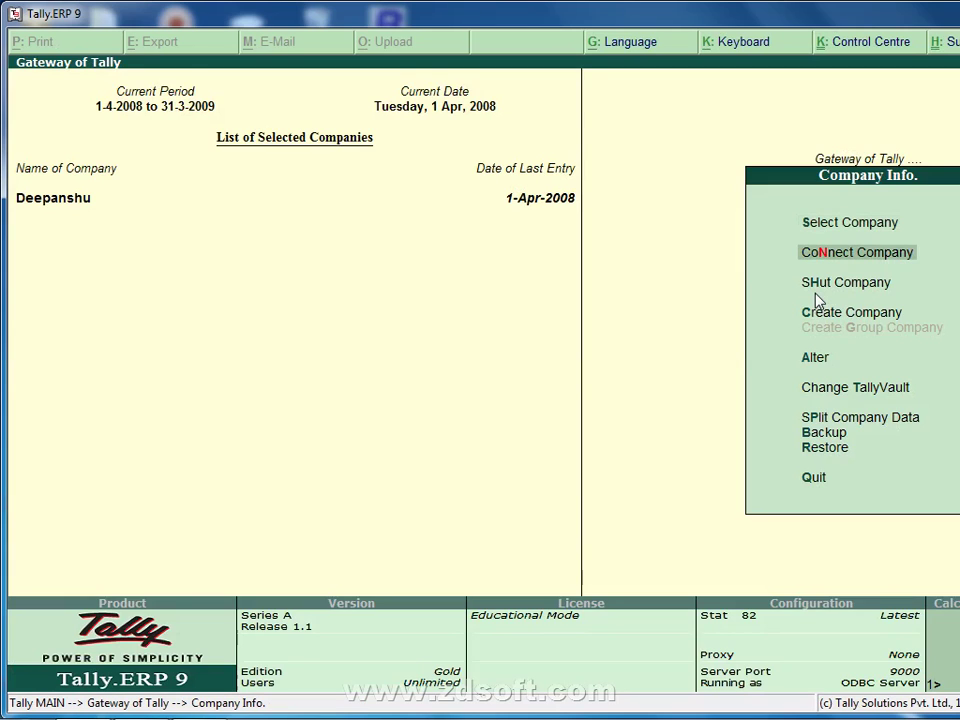
key("Up")
key("Return")
key("Return")
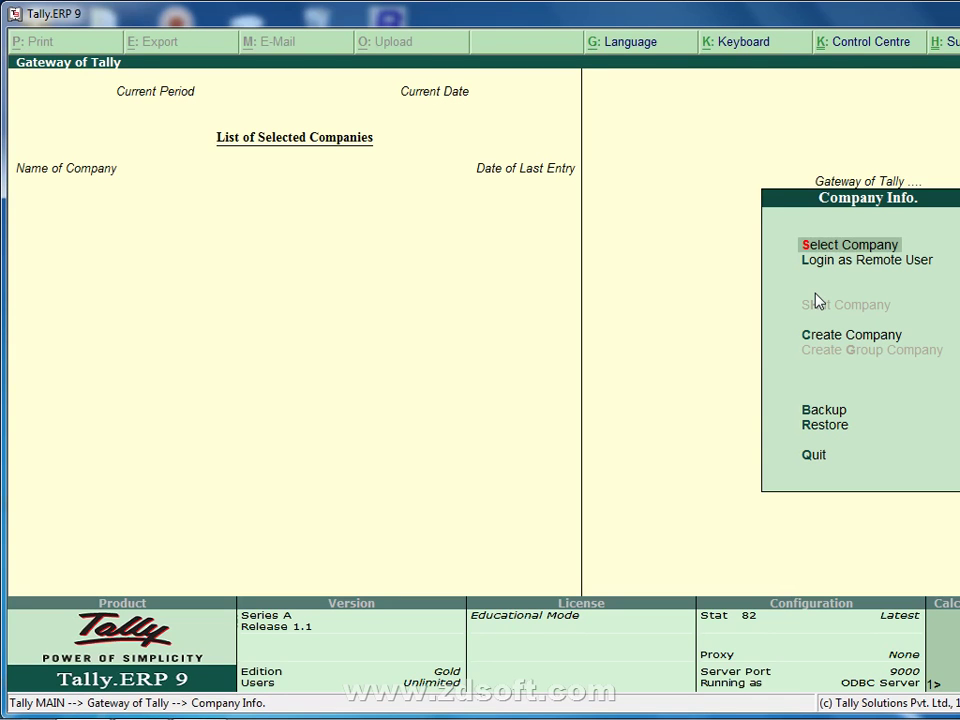
key("Down")
key("Down")
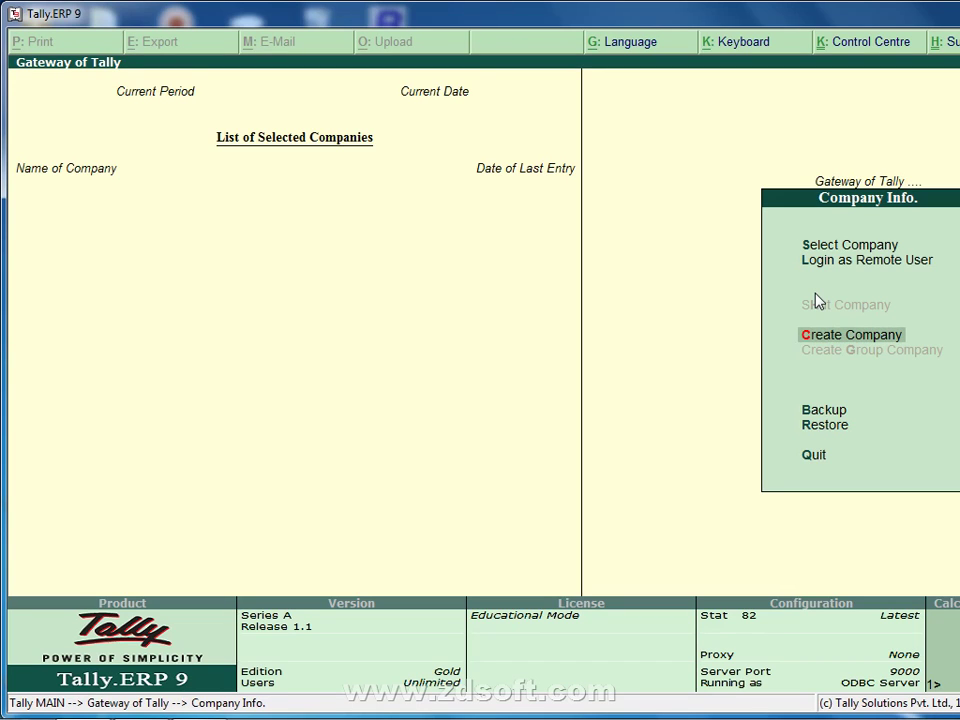
Step: Start a new company with its data directory set to D:\DATA
key("Return")
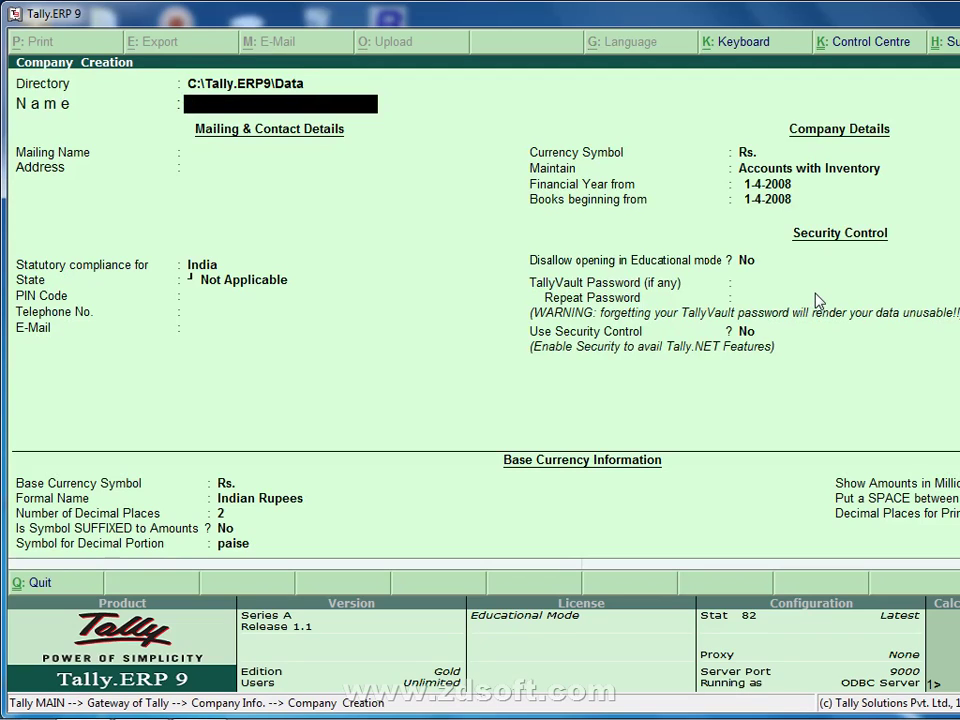
key("BackSpace")
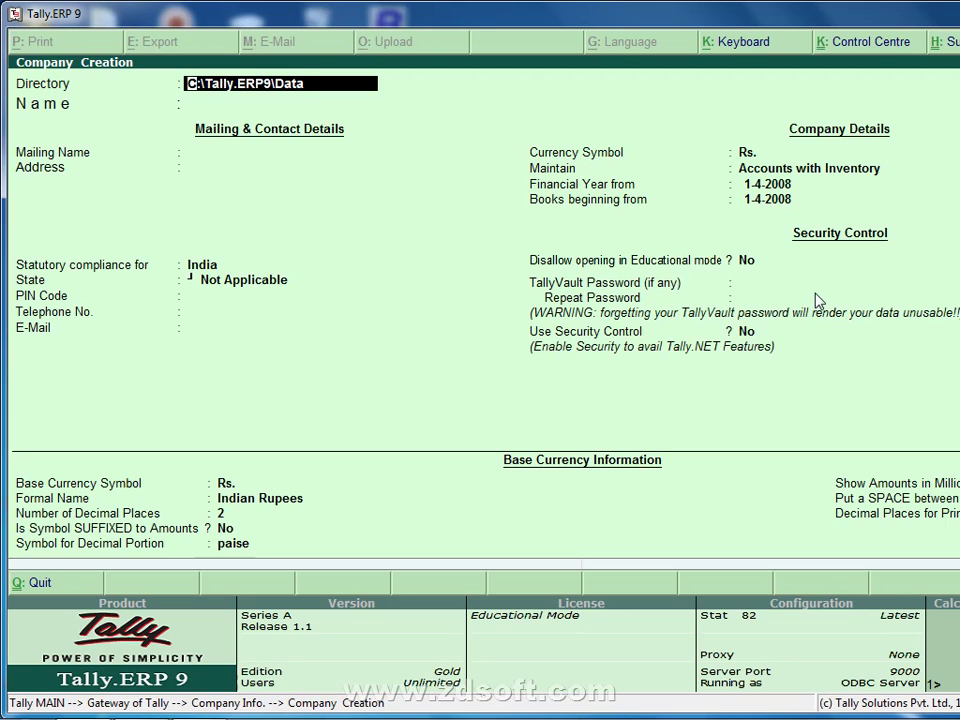
type("D:\\")
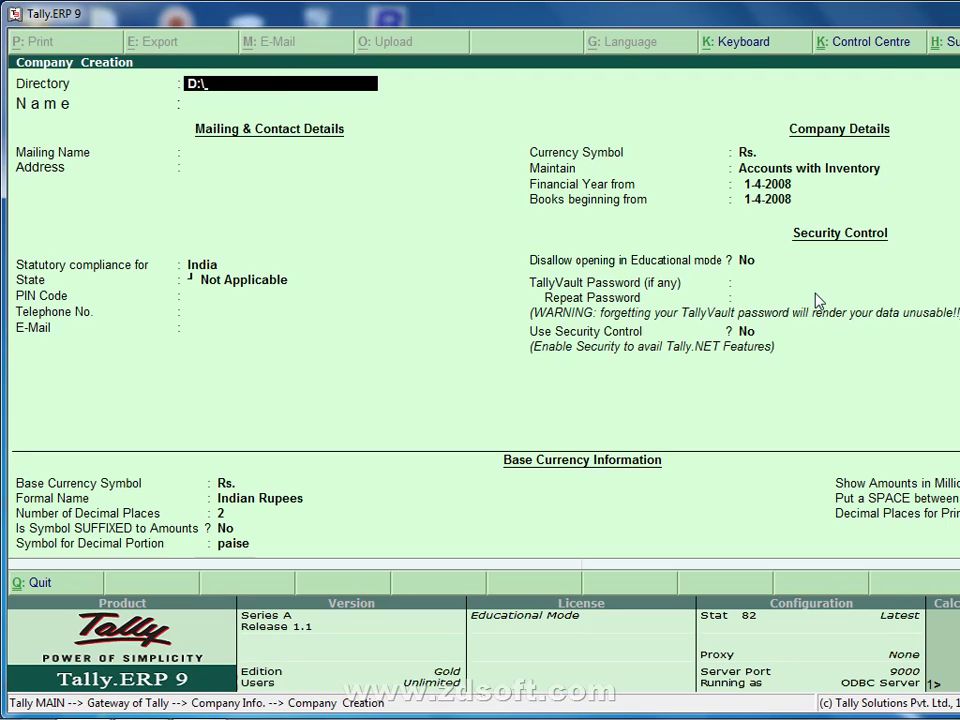
type("DATA")
key("Return")
key("BackSpace")
key("Return")
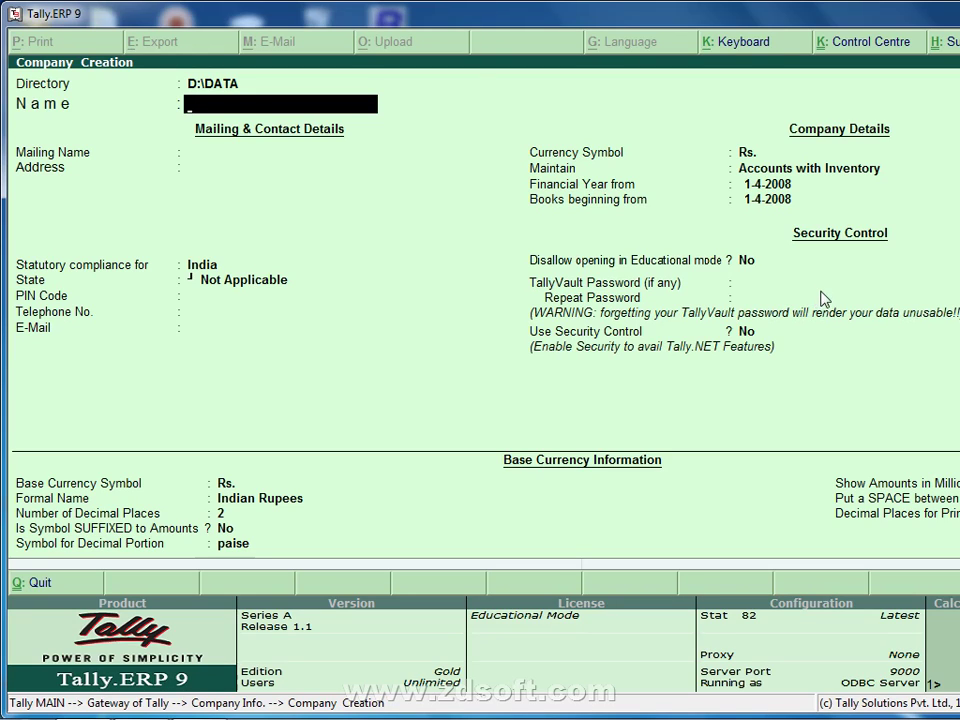
Step: Name the company AK SOFTWARE & SERVICES with mailing name AKSS TRADING COMPANY
type("AK SOFTWARE &")
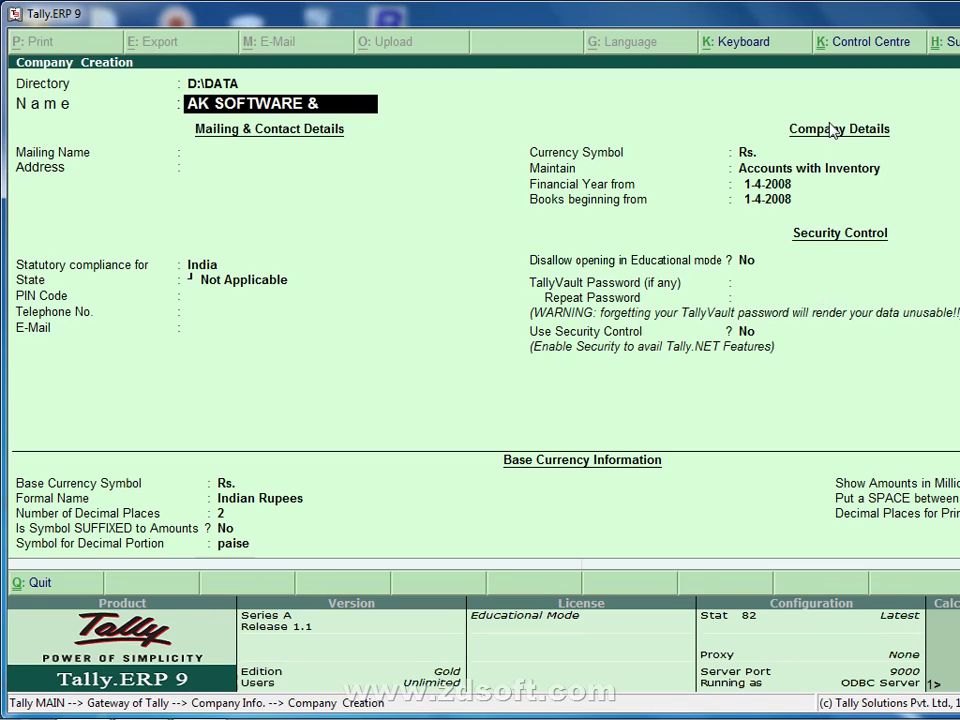
type(" SERVICES")
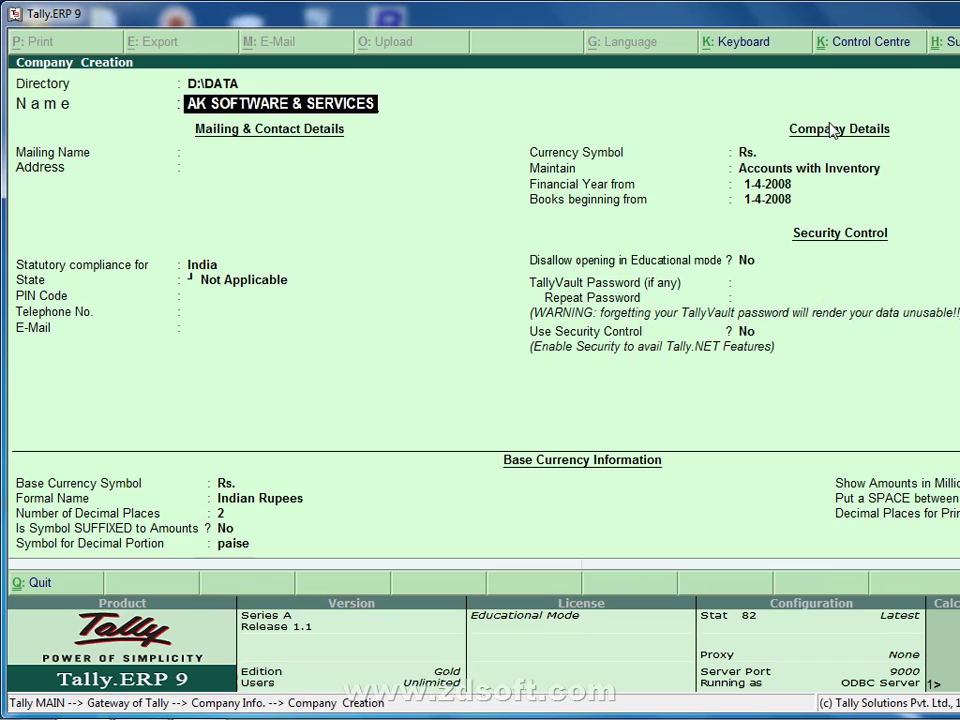
key("Return")
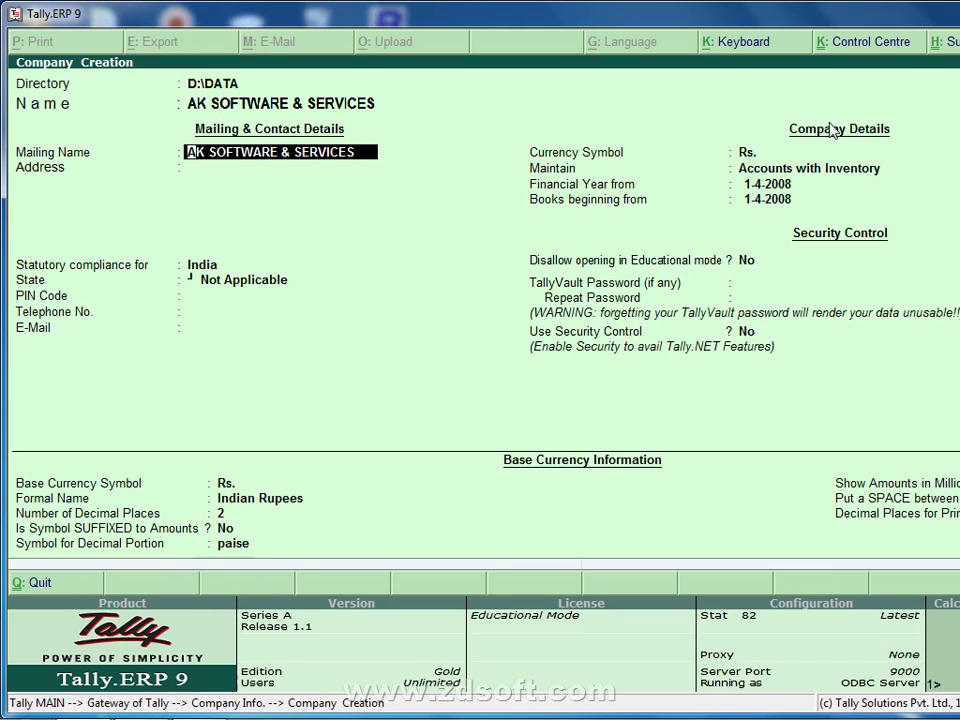
key("Return")
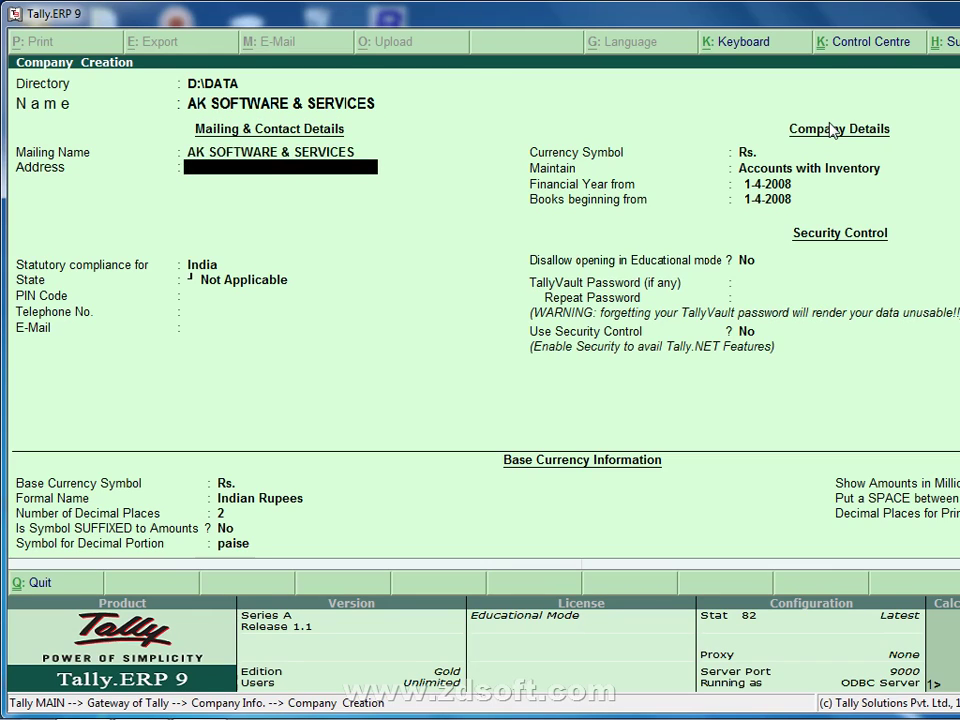
key("BackSpace")
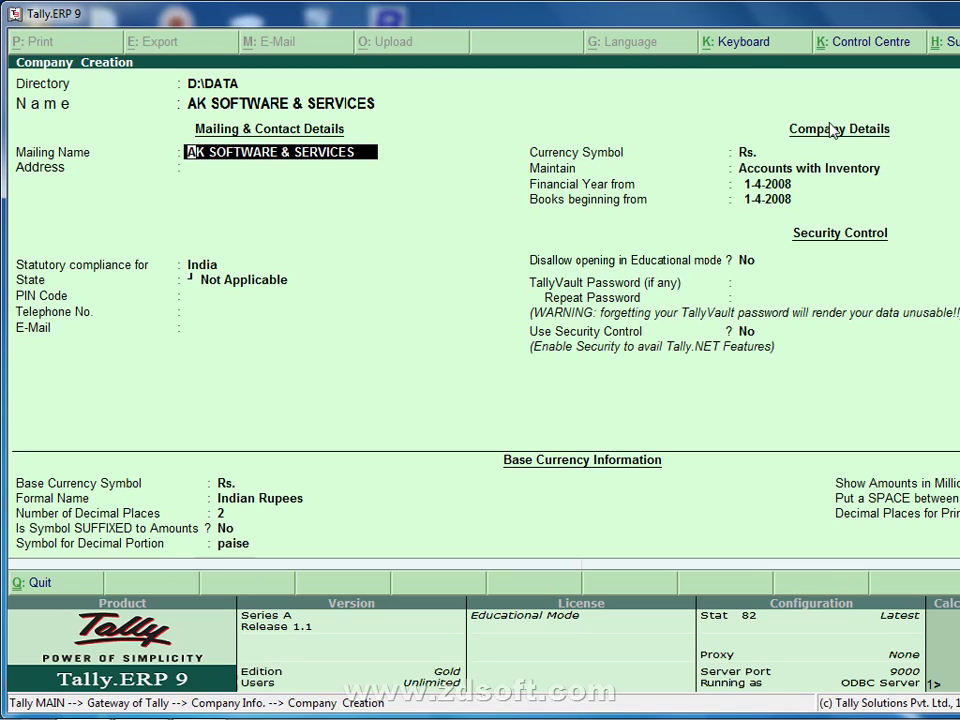
type("AKSS")
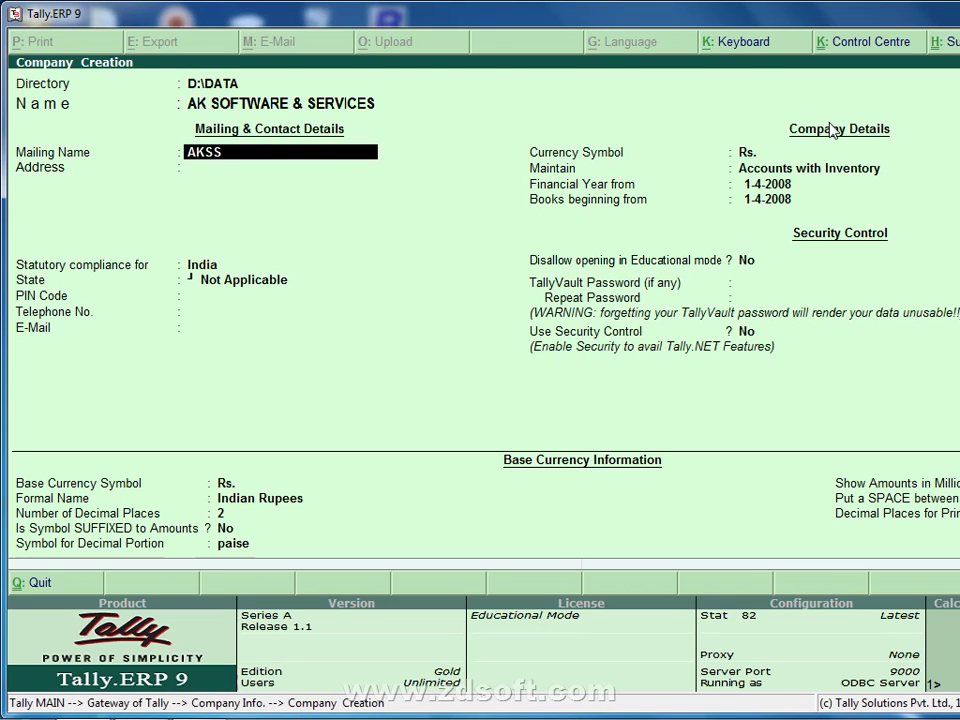
type(" TRADING")
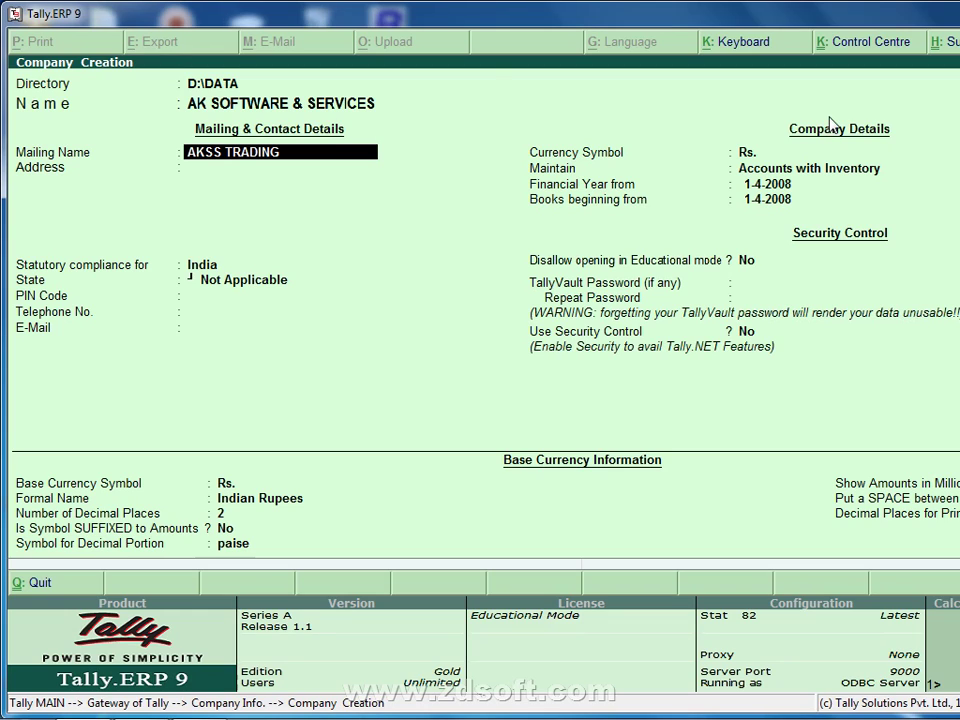
type(" COMPANY")
key("Return")
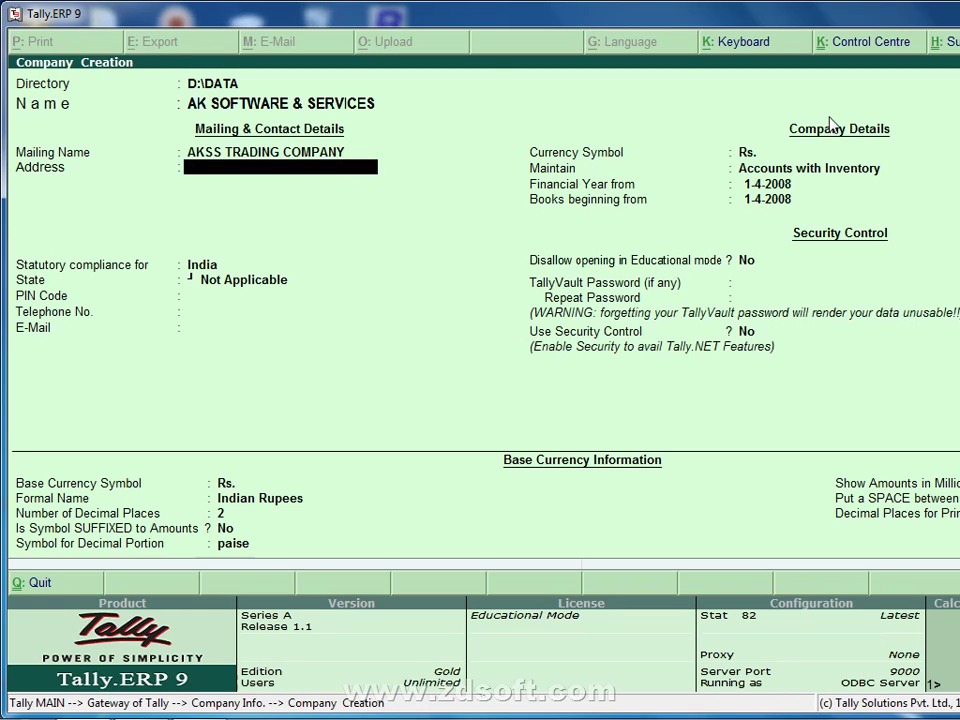
key("BackSpace")
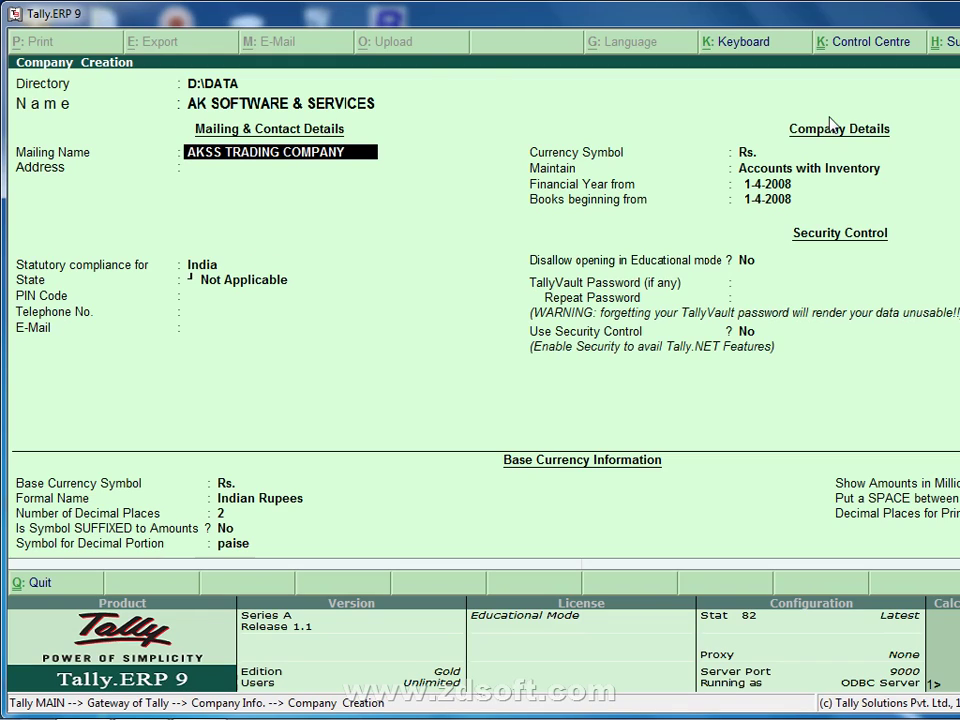
key("Return")
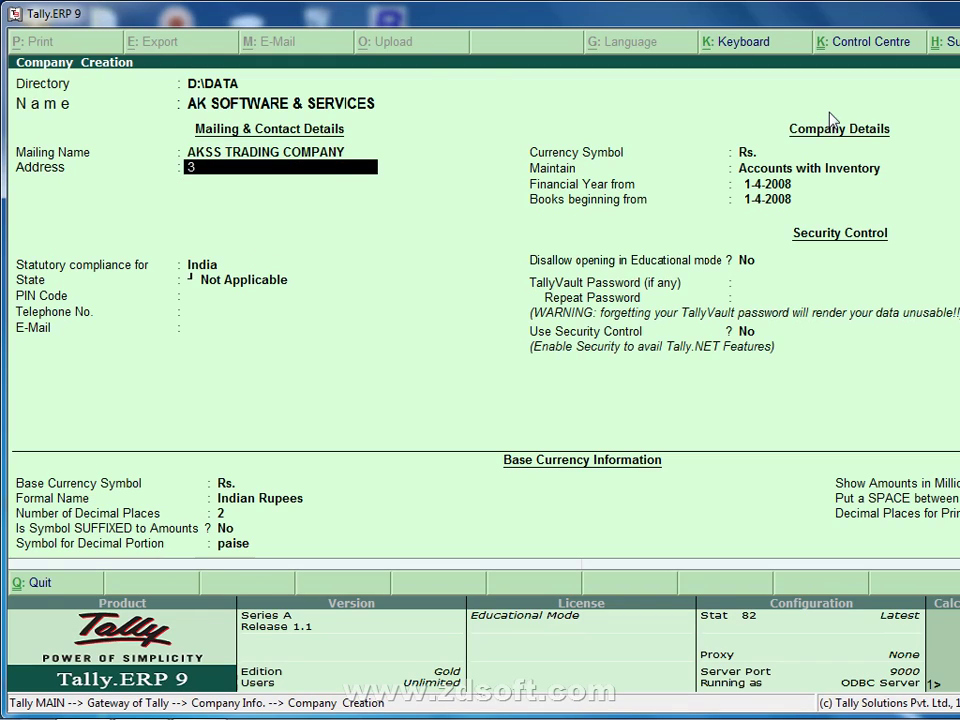
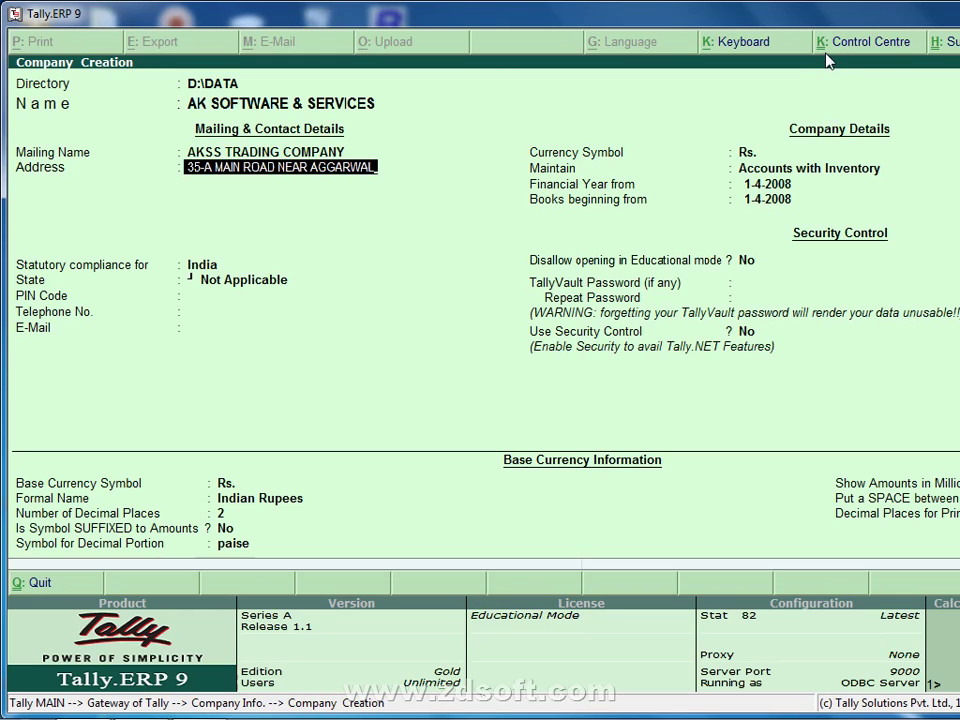
Step: Enter the company's three-line Delhi street address, correcting typos along the way
key("Return")
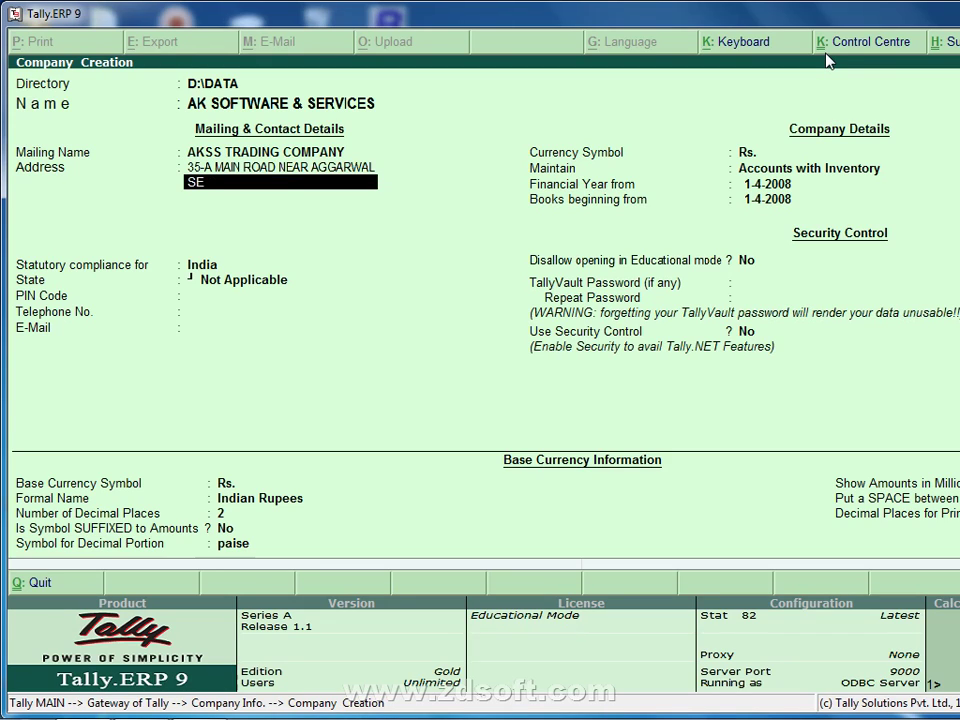
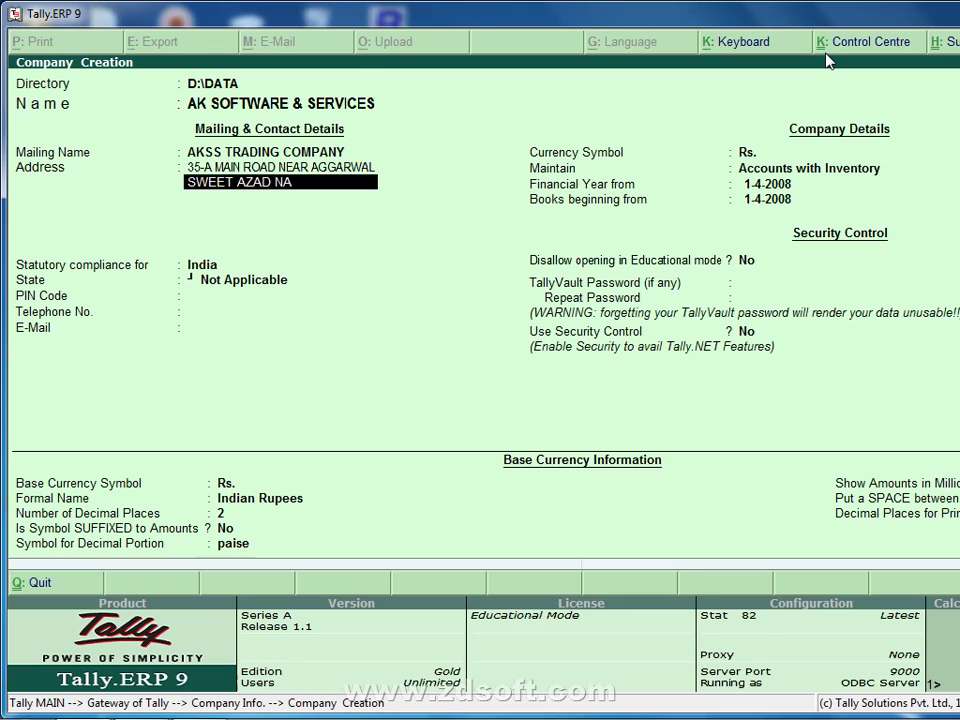
key("Return")
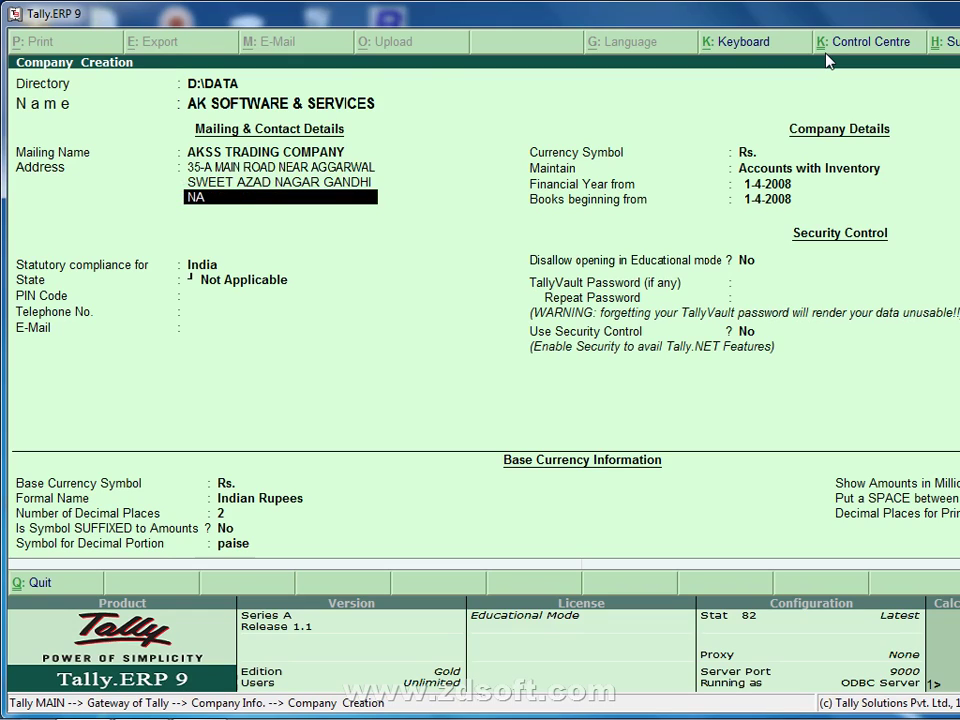
key("Return")
key("Return")
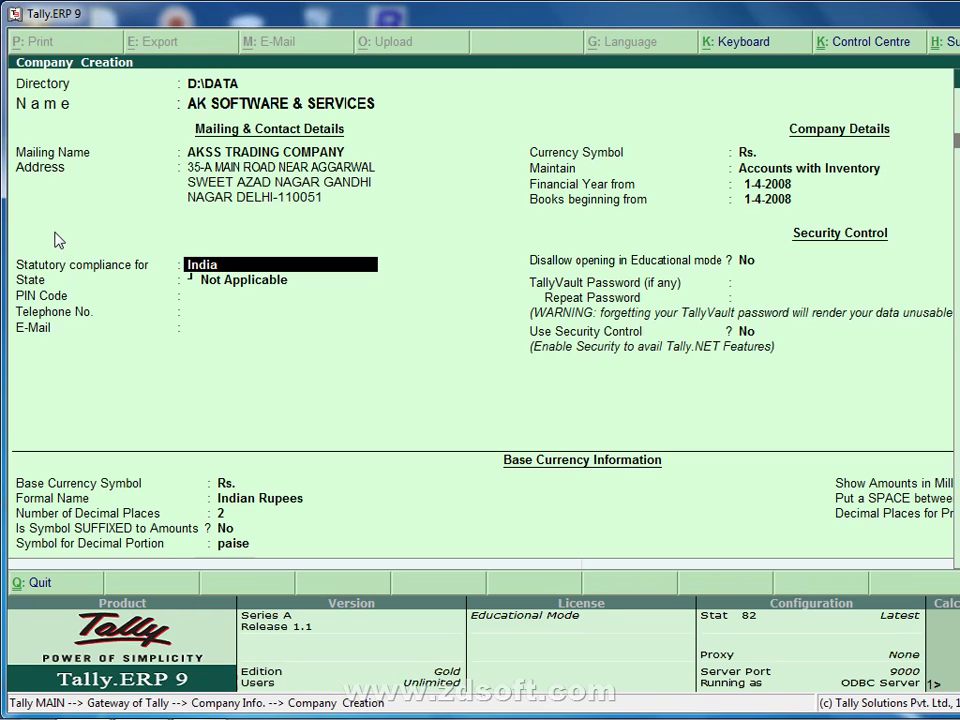
Step: Set State to Delhi and fill in the PIN code, company telephone number and e-mail address
key("Return")
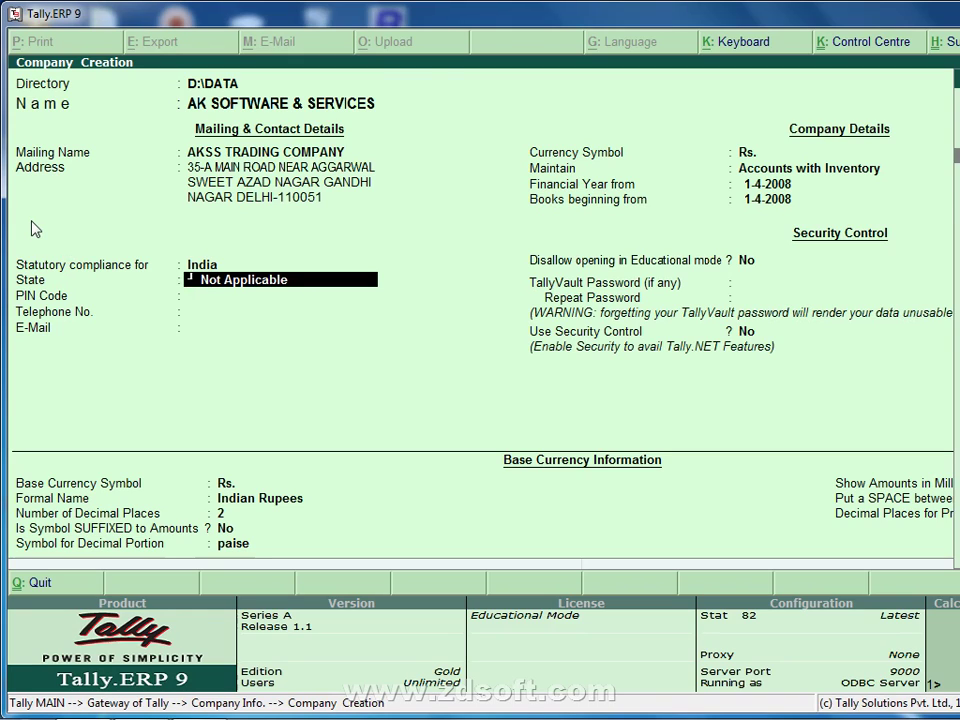
type("Delhi")
key("Return")
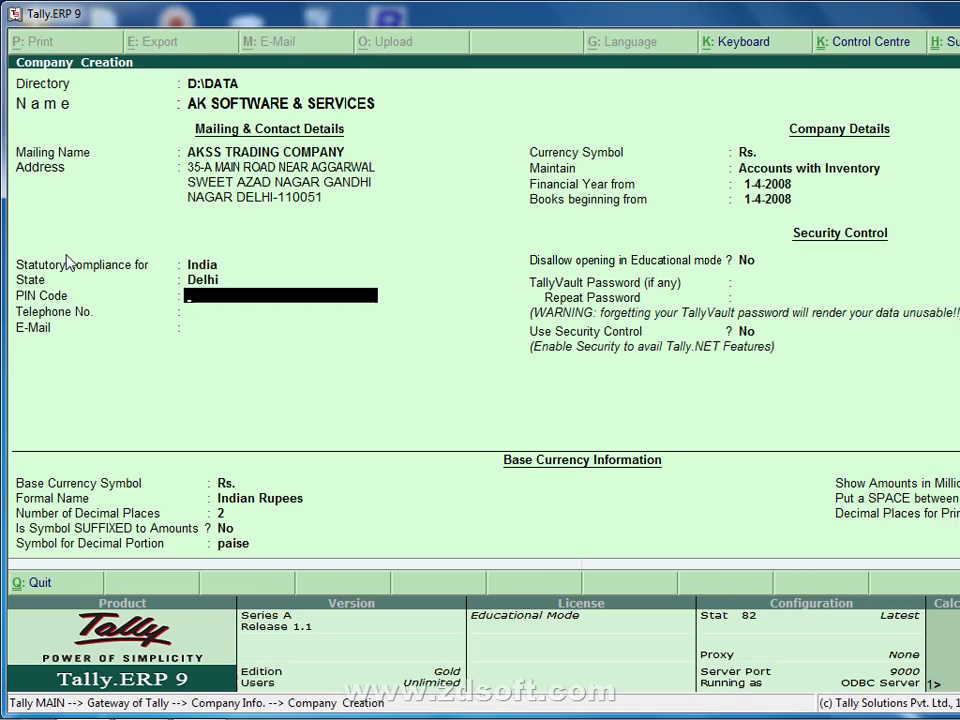
type("11003")
key("BackSpace")
type("61")
key("BackSpace")
key("BackSpace")
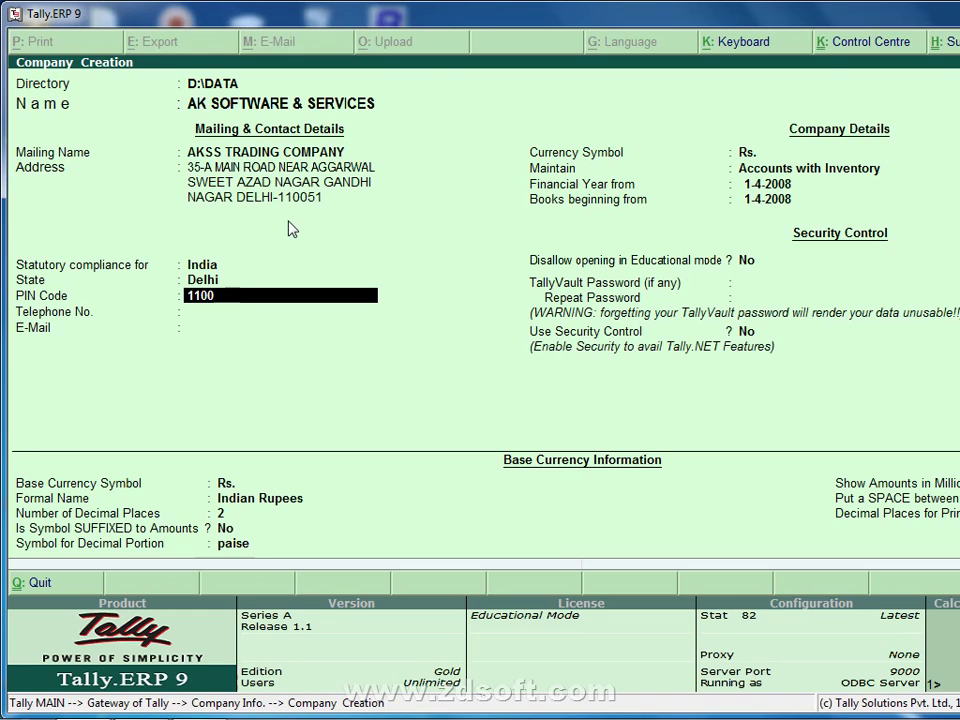
type("51")
key("Return")
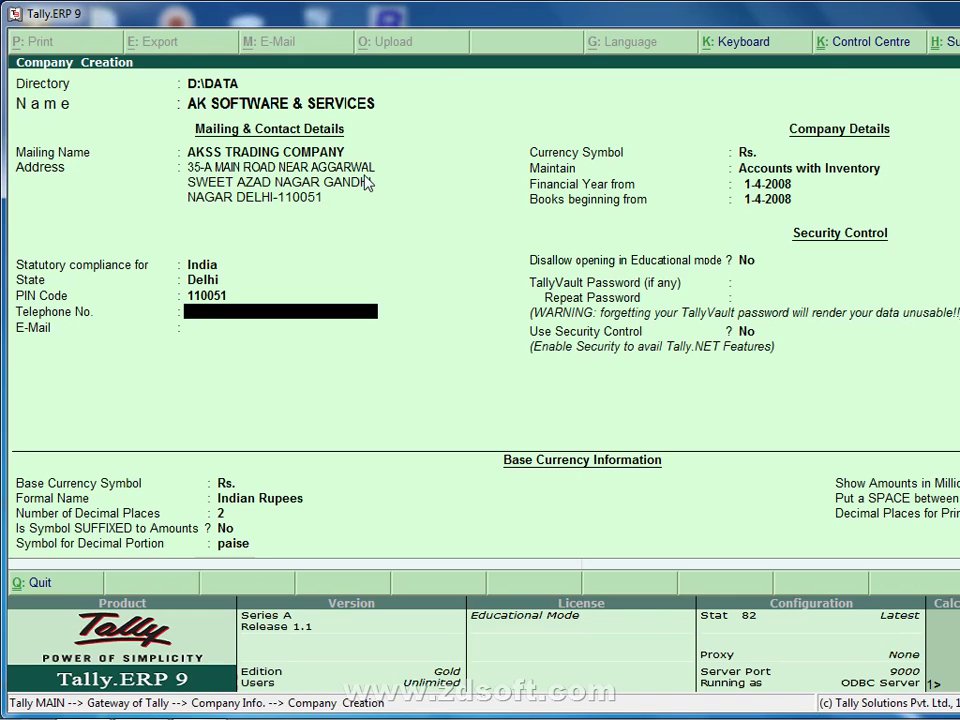
key("Return")
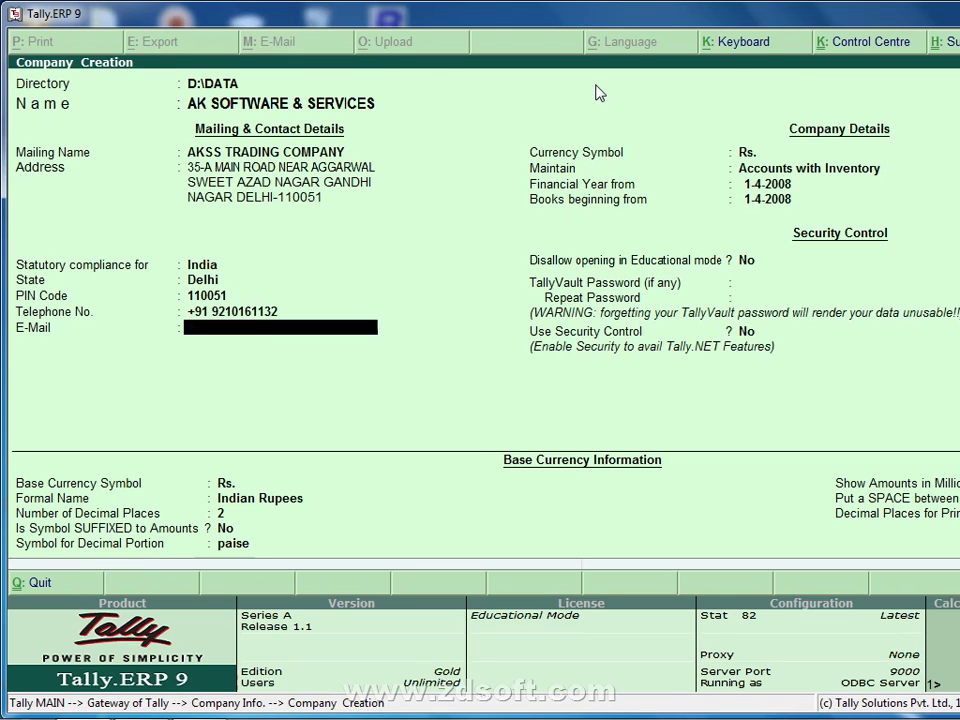
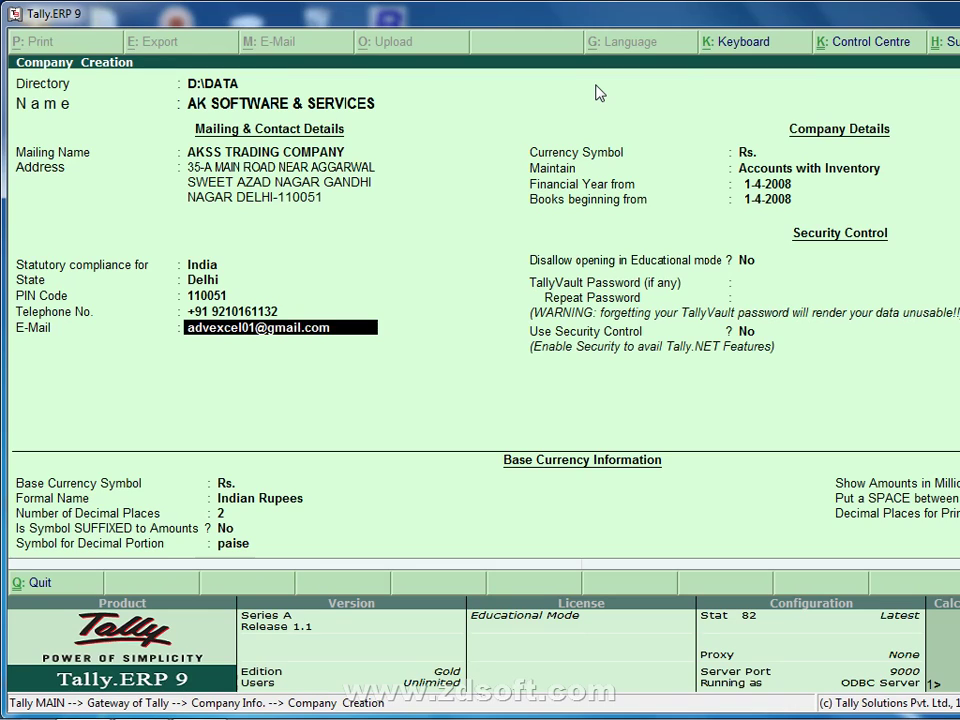
key("Return")
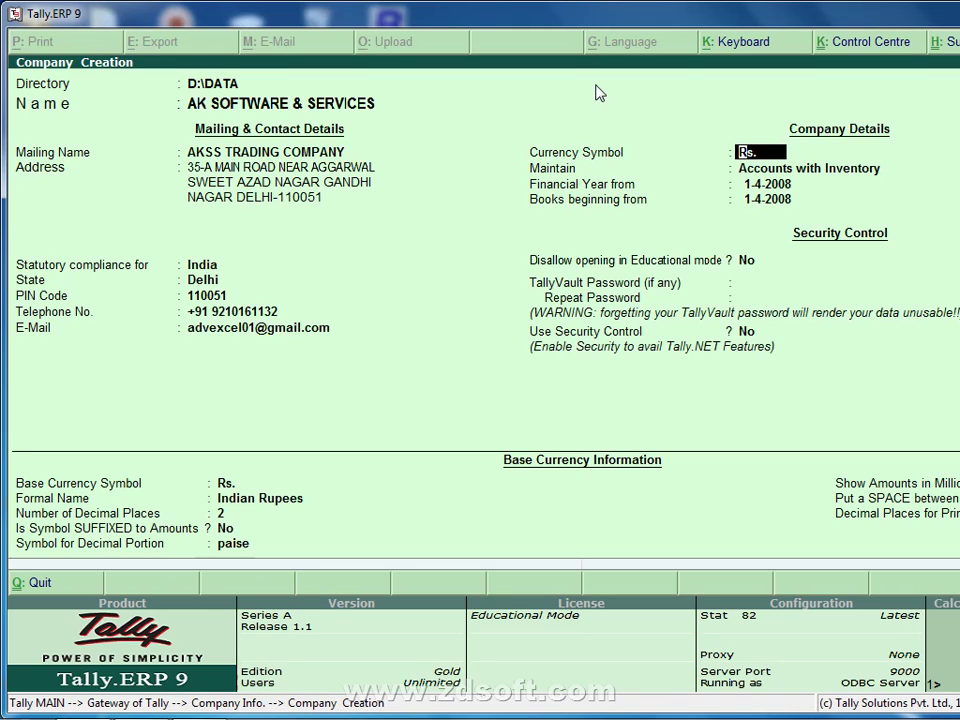
Step: Keep Maintain as Accounts with Inventory, accept the book dates, and set educational mode to No
key("Return")
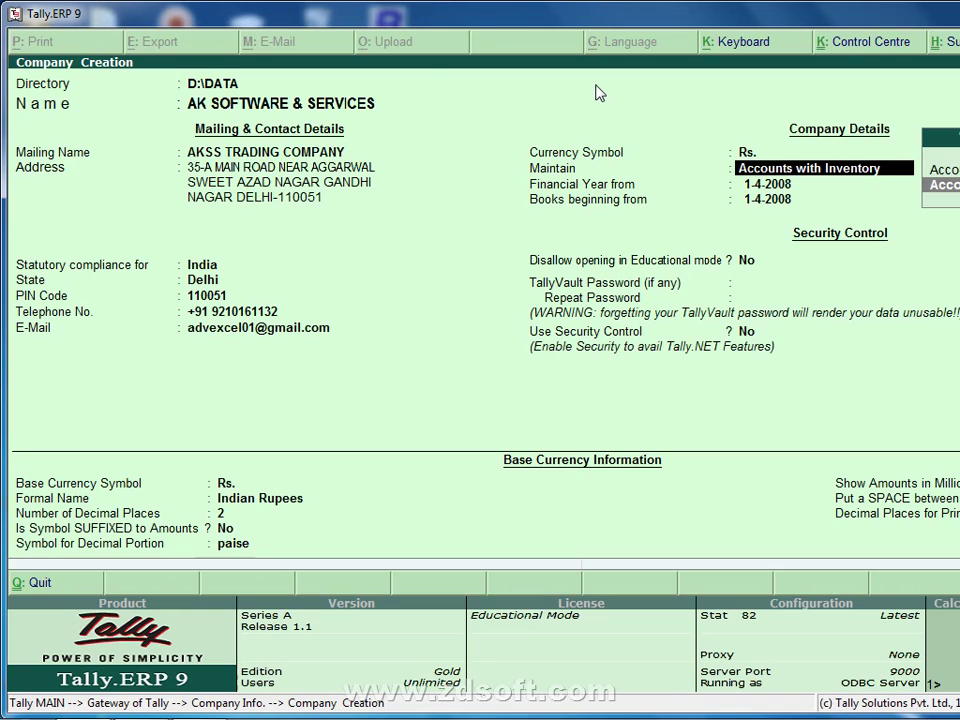
key("Return")
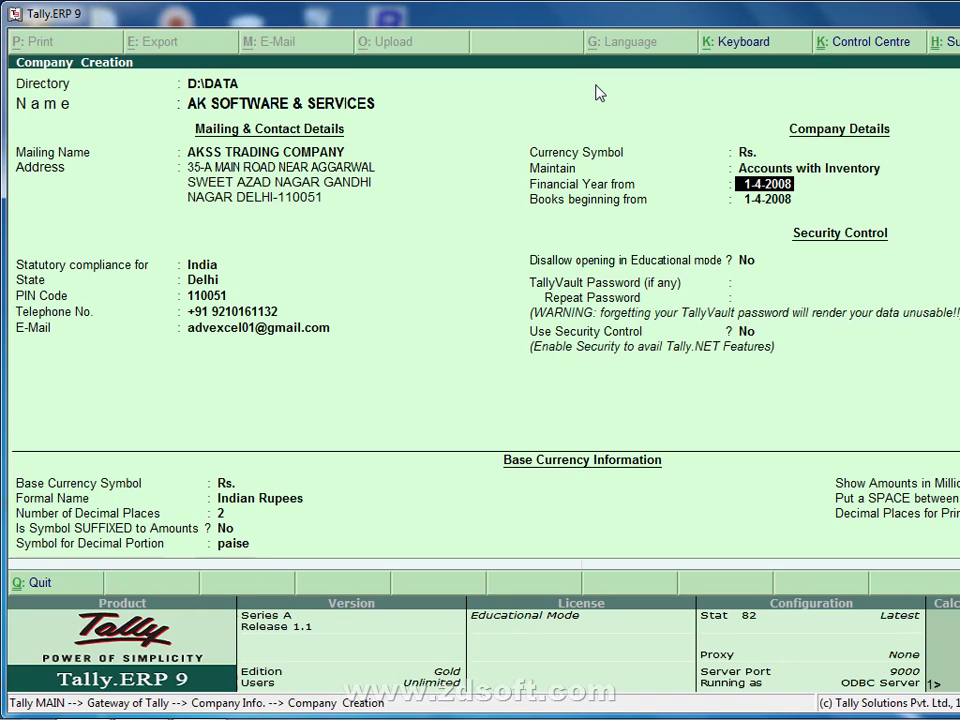
key("Return")
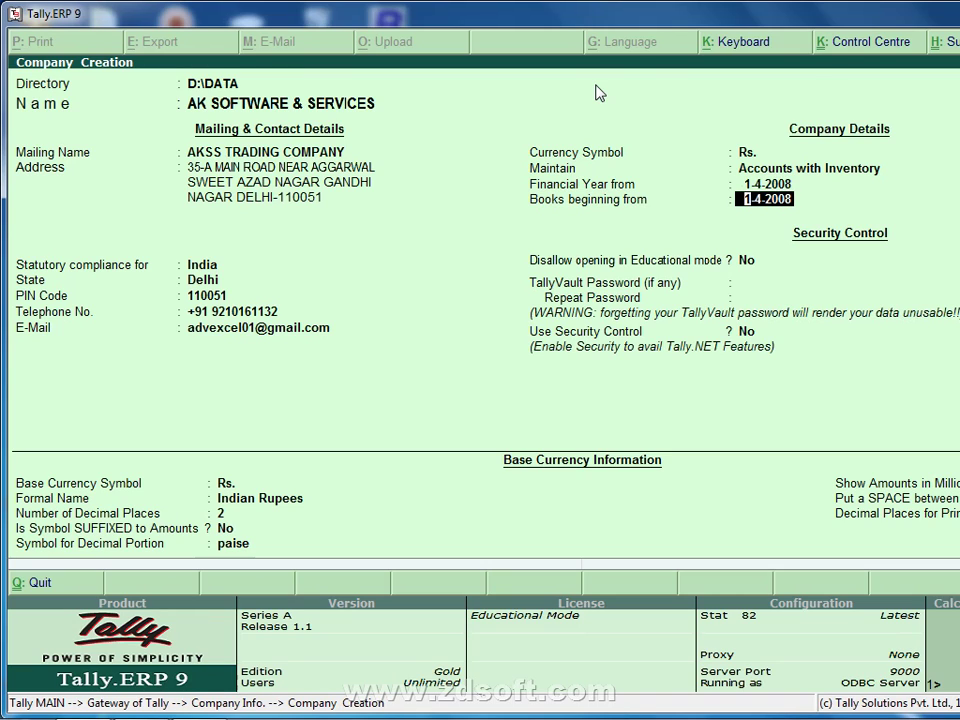
key("Up")
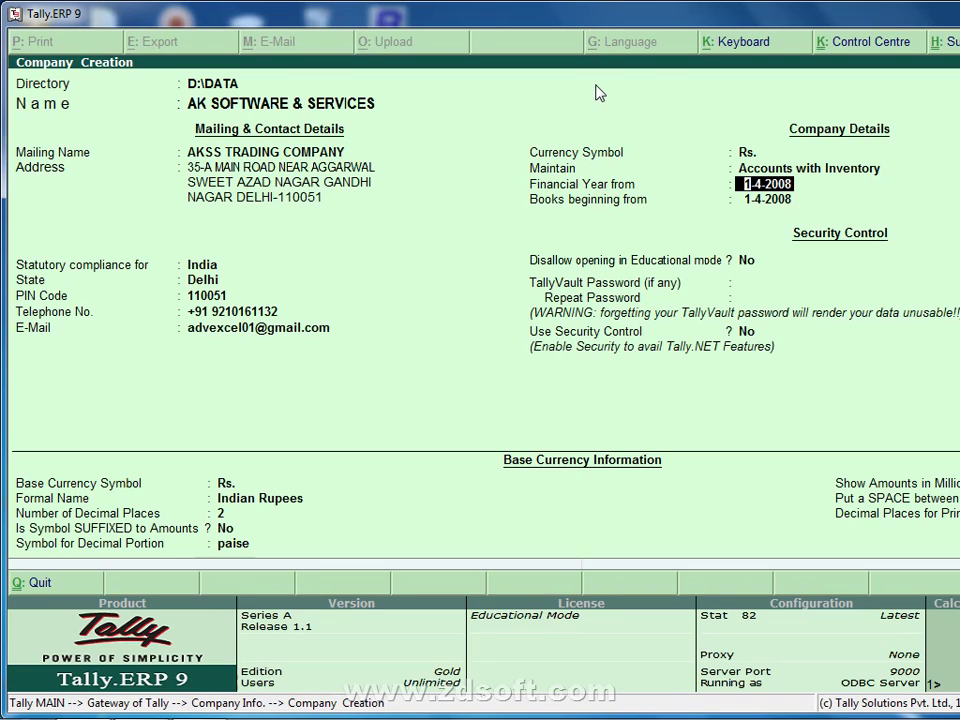
key("Return")
key("Return")
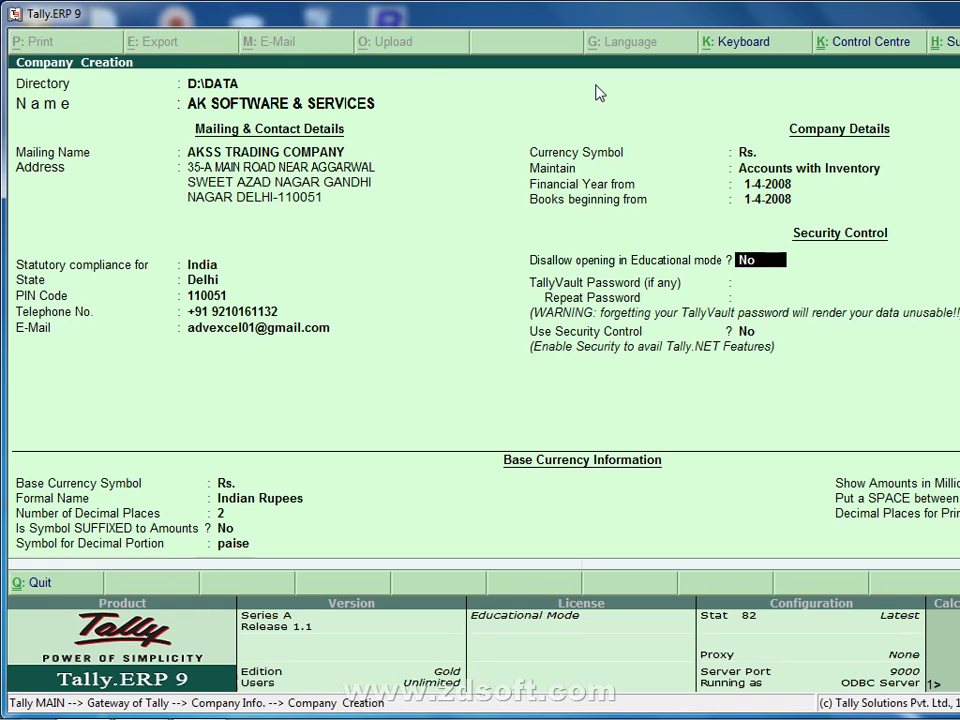
type("y")
key("BackSpace")
type("no")
key("Return")
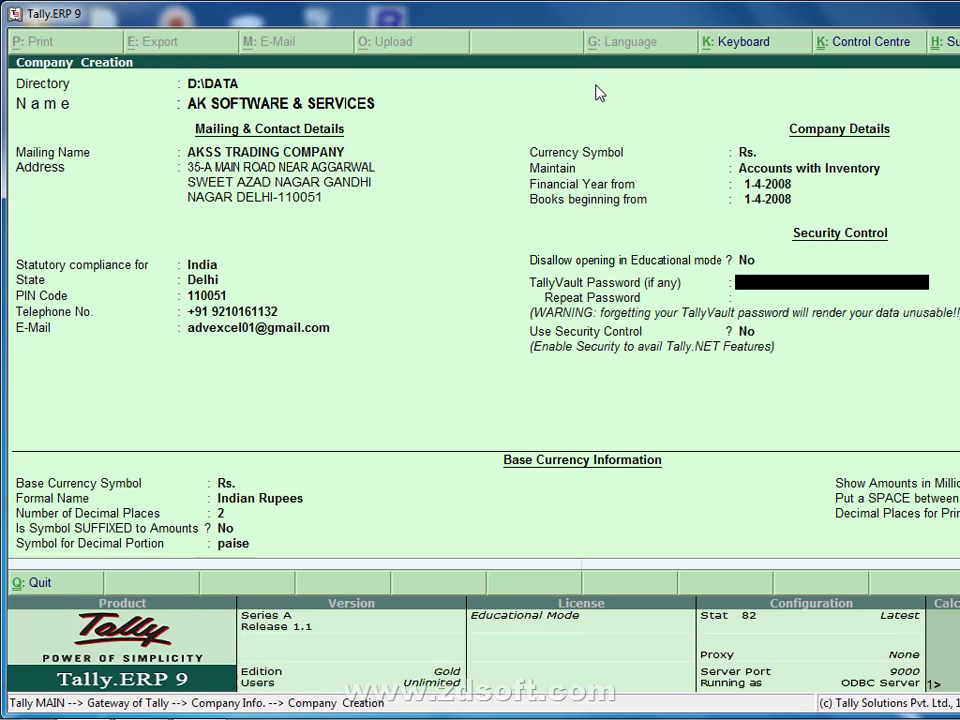
Step: Leave the TallyVault password blank and save the new company with Ctrl+A
key("Return")
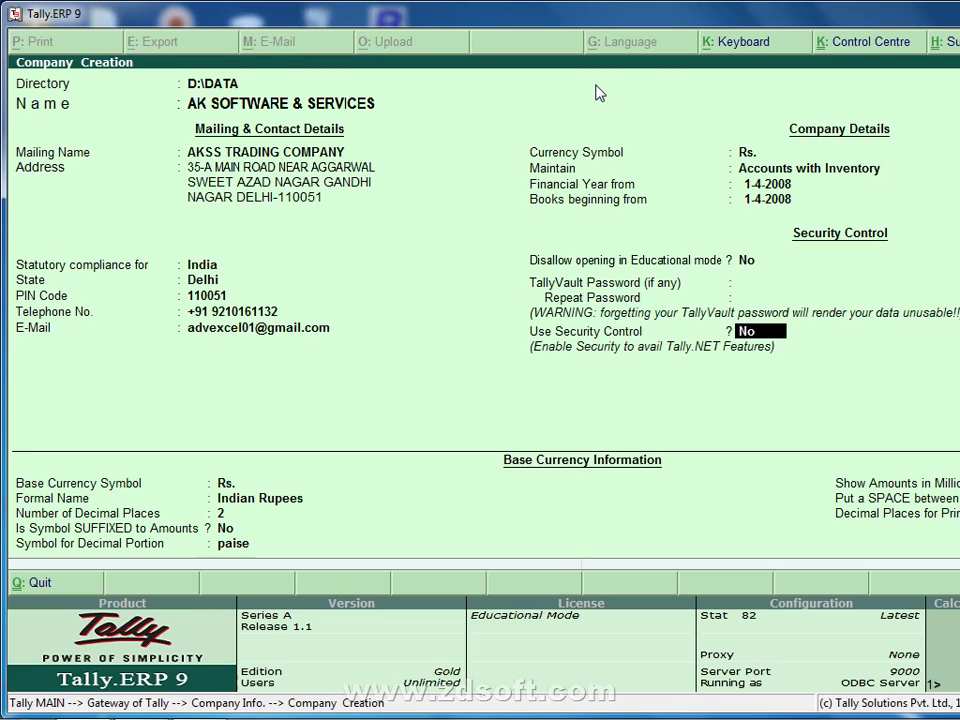
key("Up")
key("Up")
key("Return")
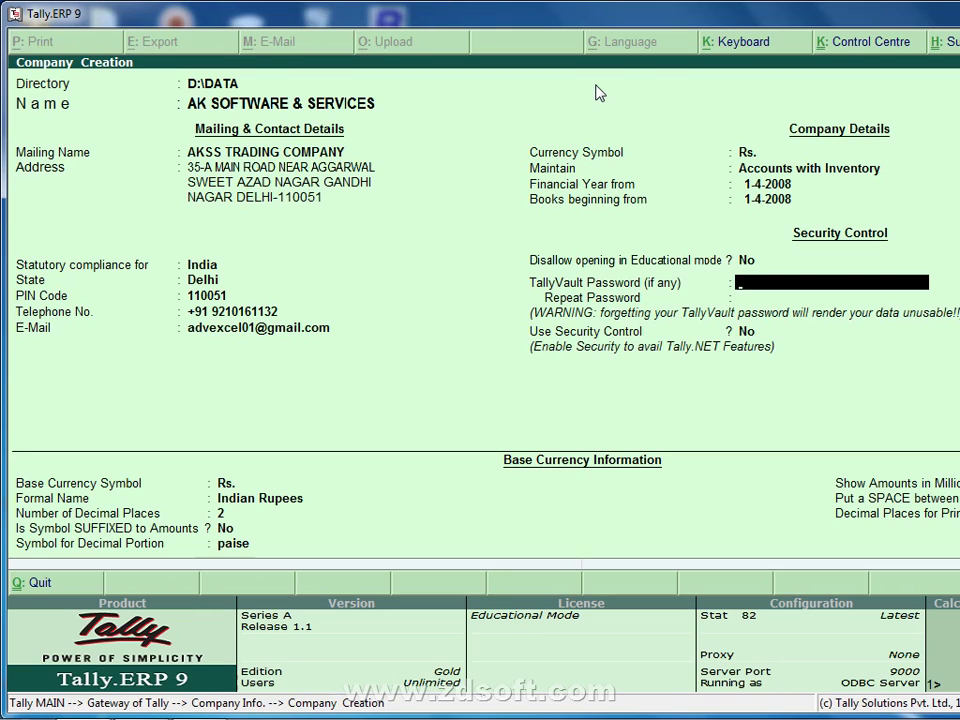
key("Return")
key("Return")
key("Return")
key("Return")
key("Return")
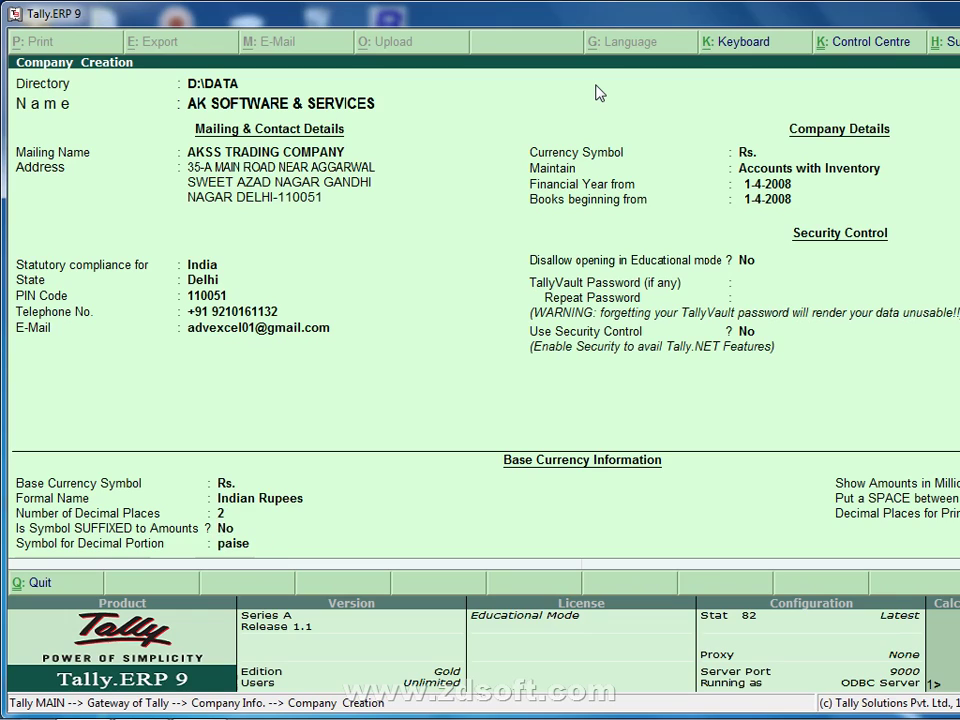
key("ctrl+a")
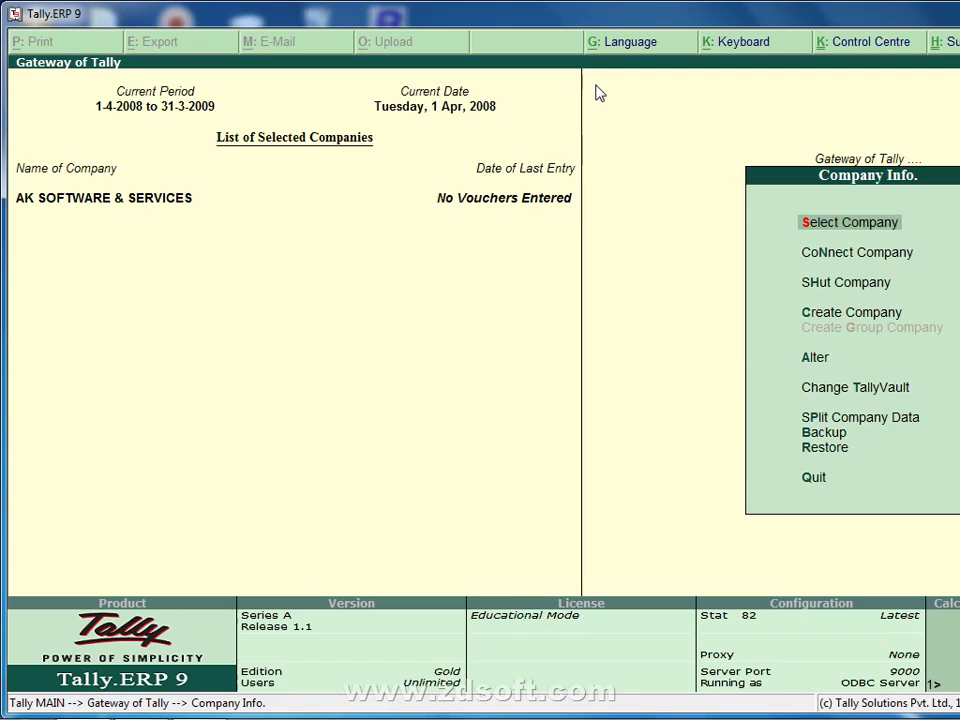
Step: Quit Tally, relaunch it from the taskbar, and start it in Educational Mode
key("Escape")
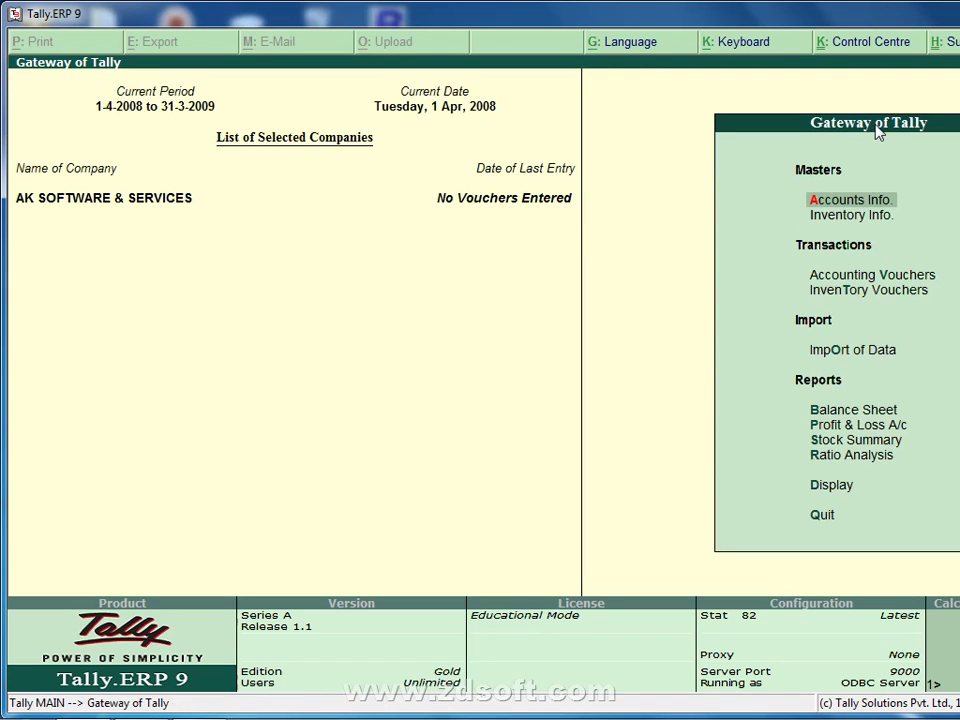
left_click(817, 518)
key("Return")
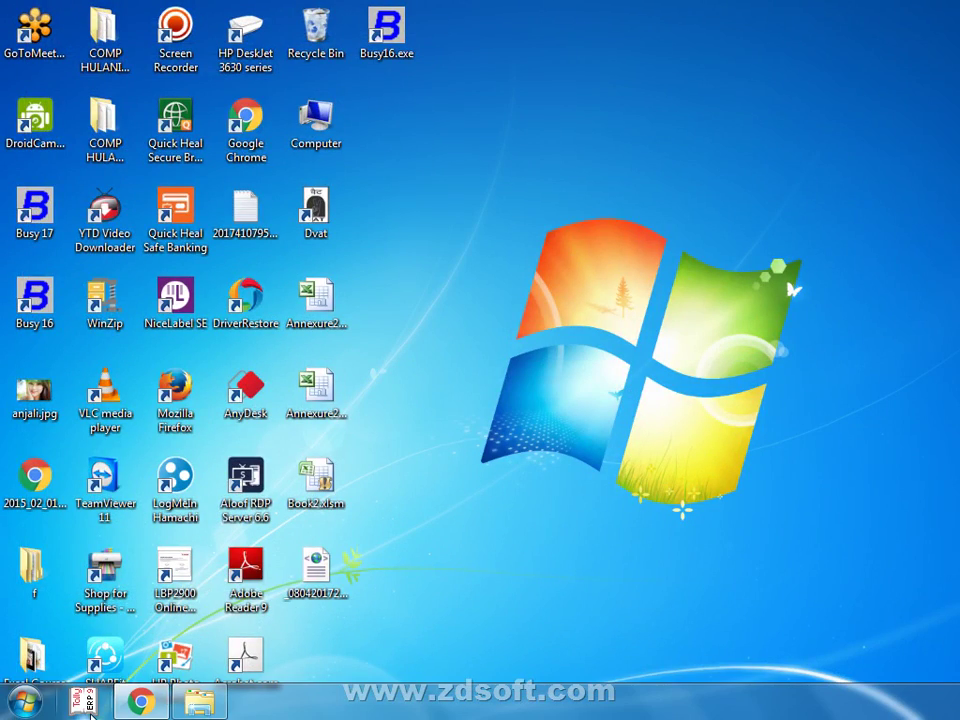
left_click(88, 705)
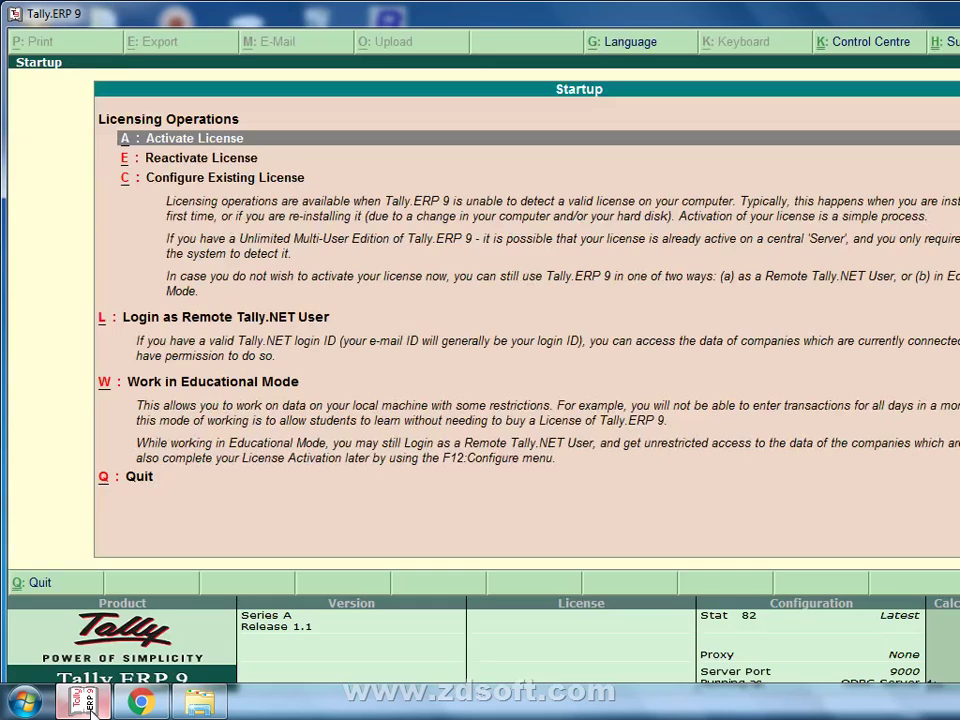
key("w")
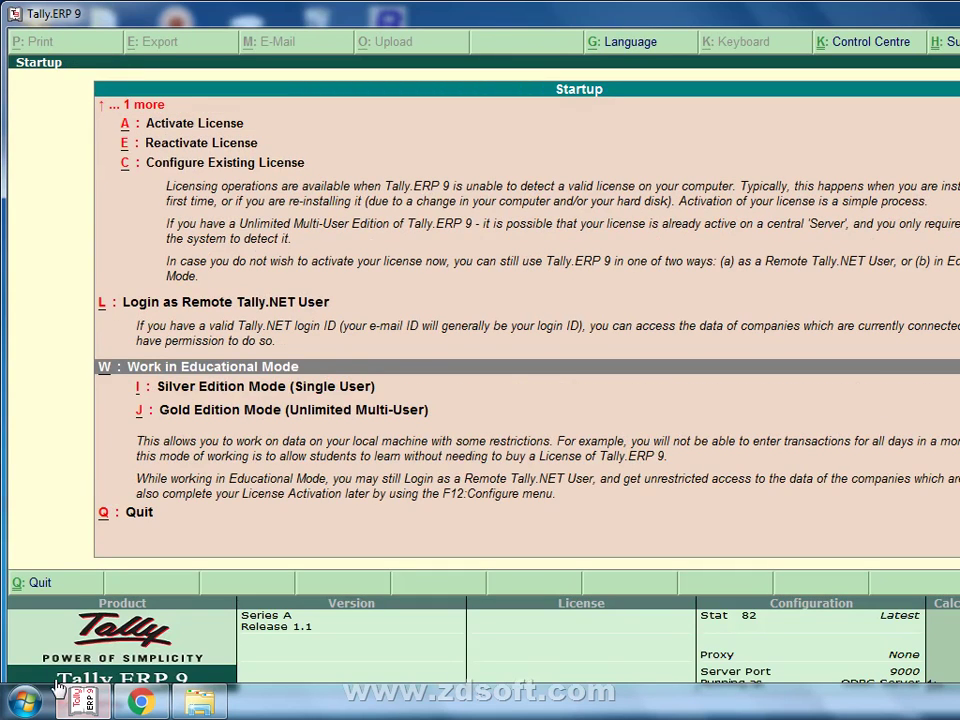
key("j")
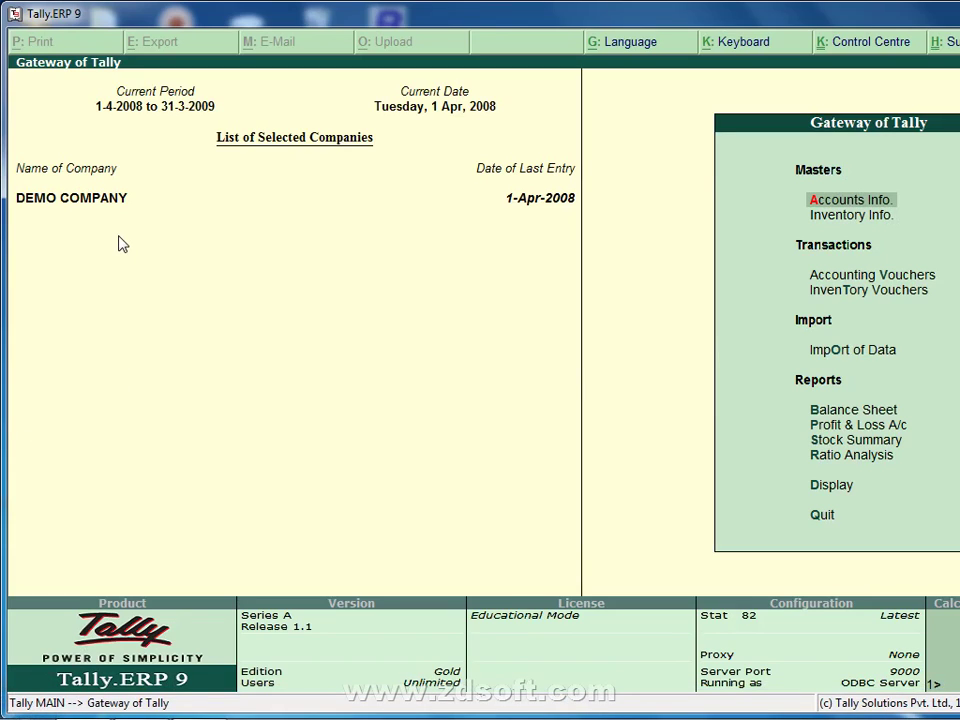
Step: Open Select Company from the Alt+F3 company information menu
key("Down")
key("Down")
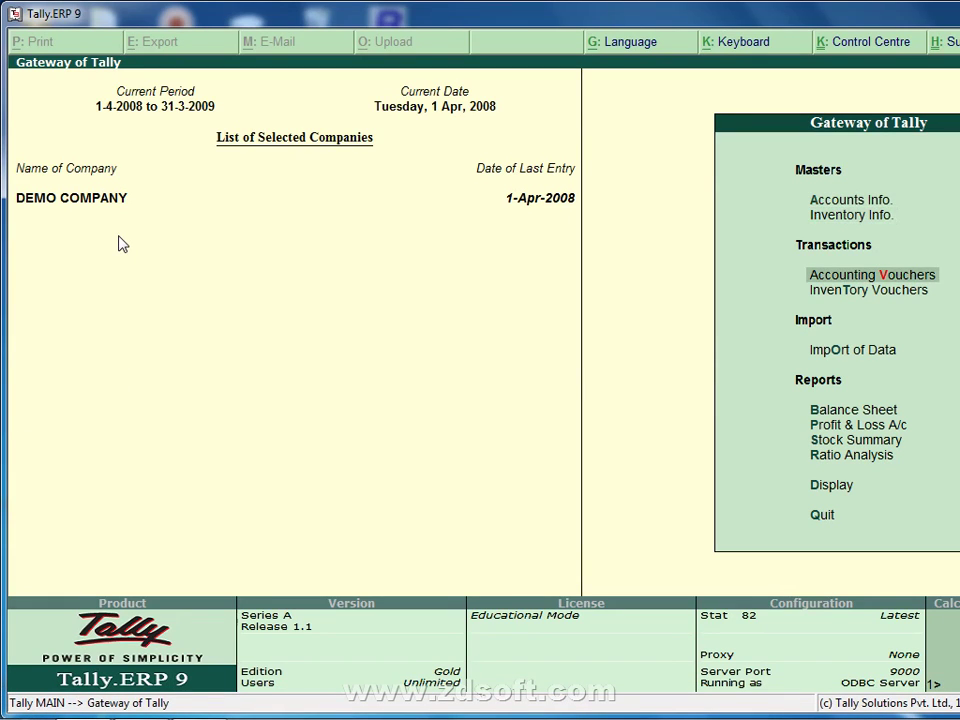
key("Up")
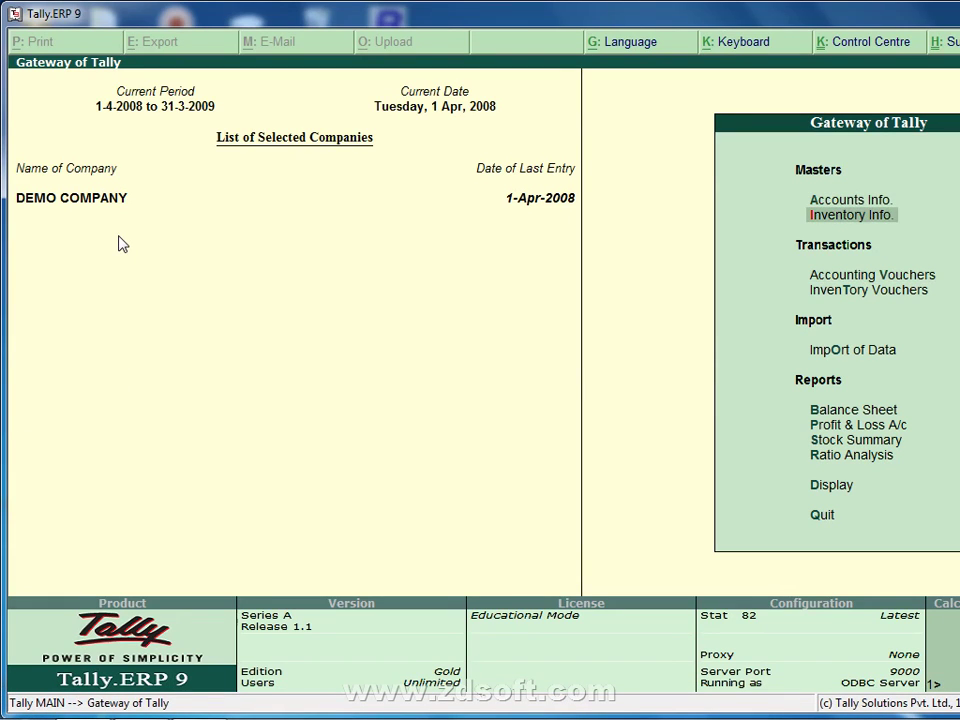
key("alt+F3")
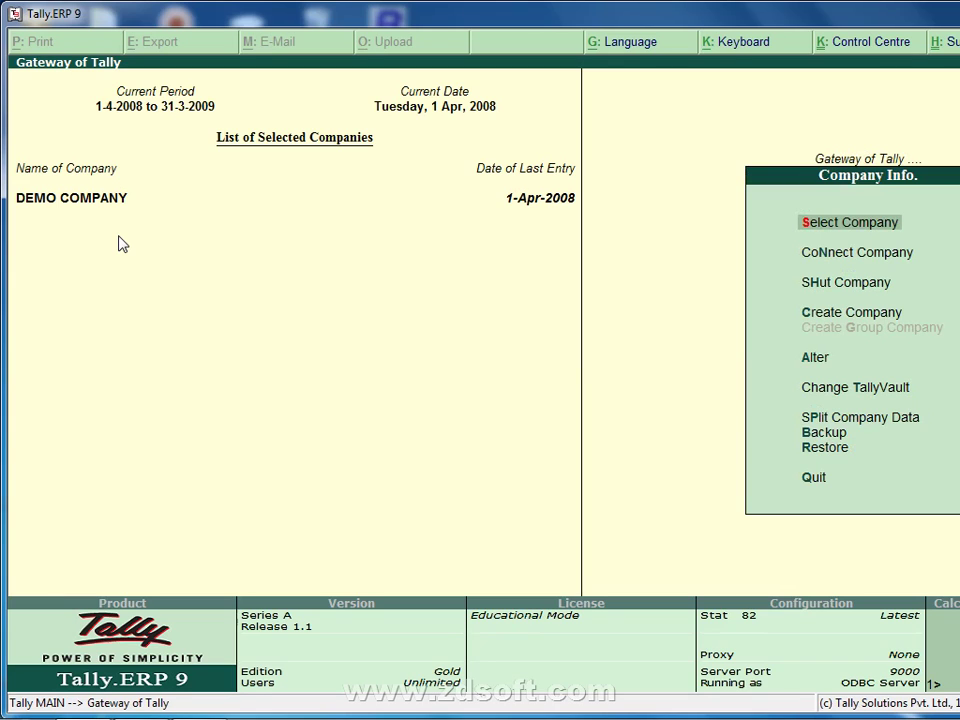
key("Down")
key("Down")
key("Up")
key("Up")
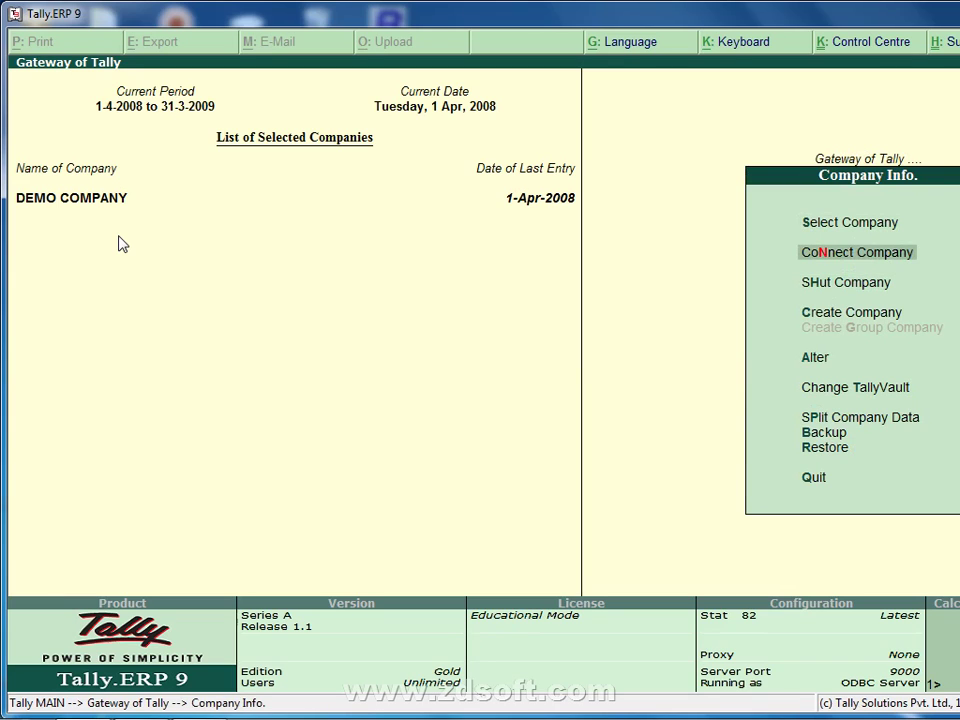
key("Return")
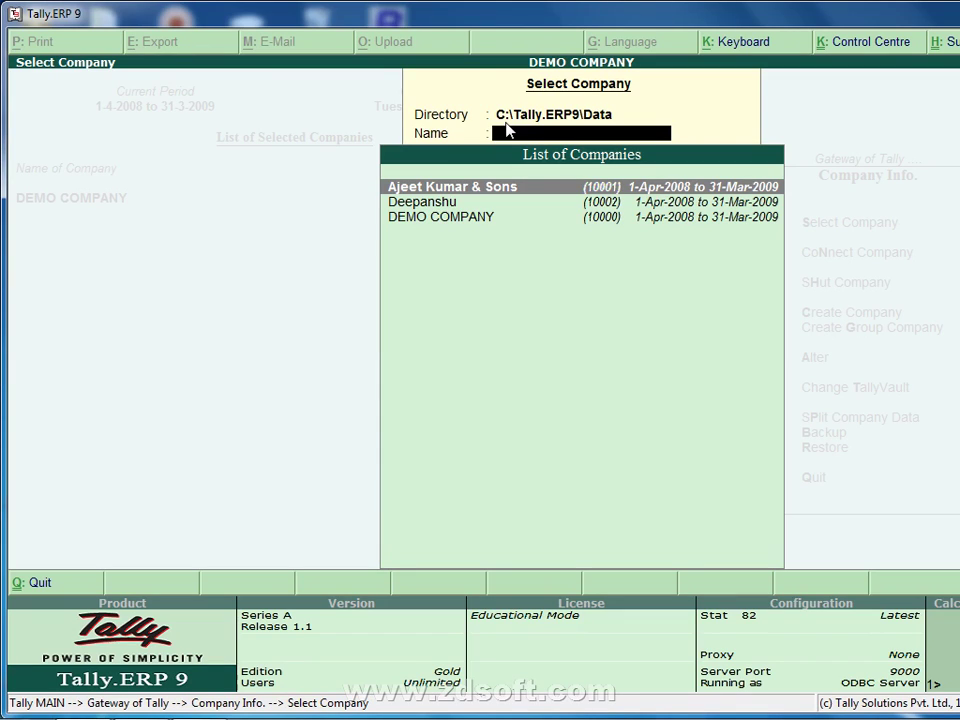
Step: Change the directory to d:\data and load AK SOFTWARE & SERVICES from the list
key("BackSpace")
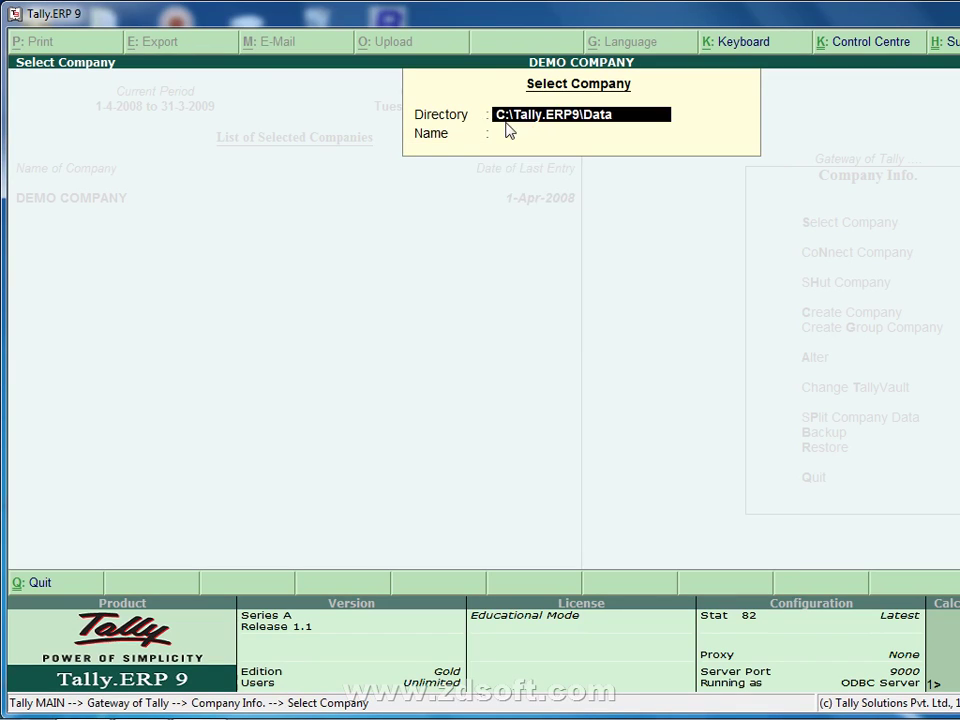
type("d:")
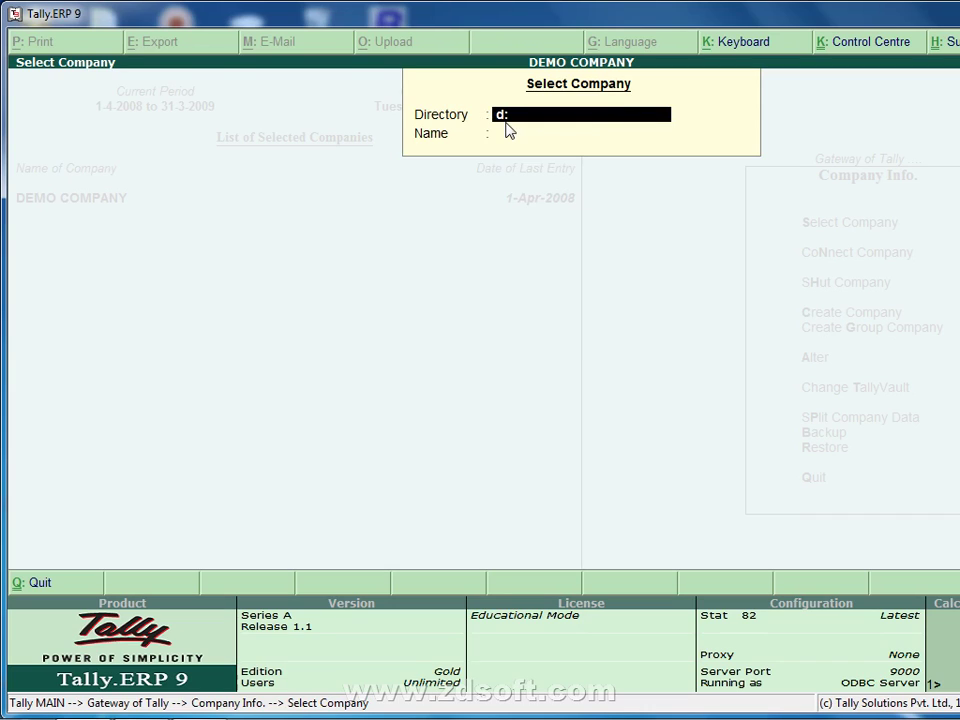
type("\\data")
key("Return")
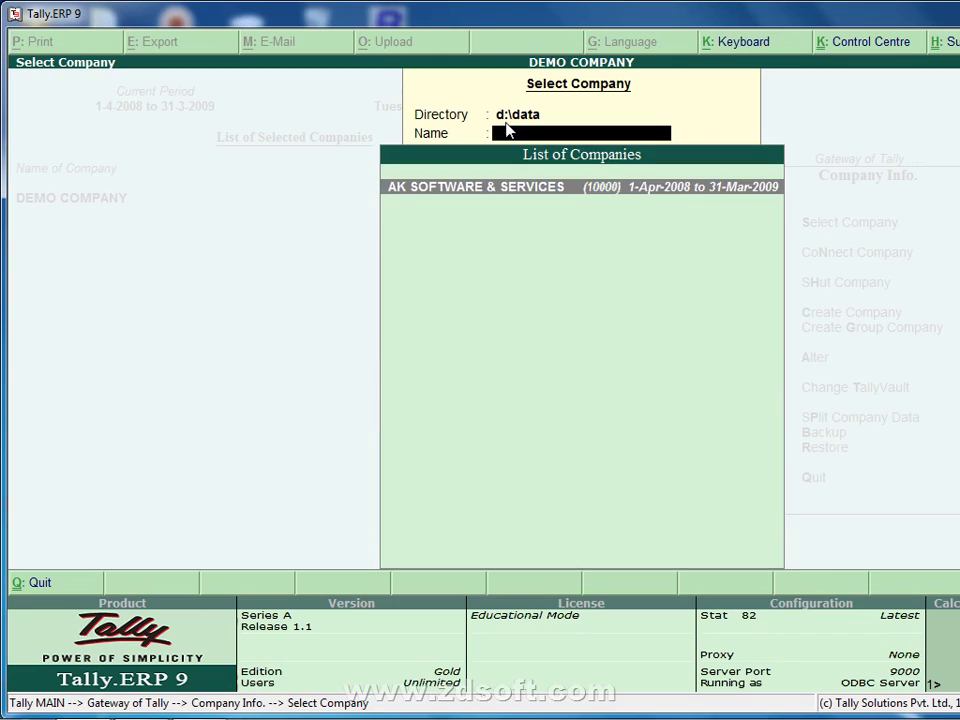
key("Return")
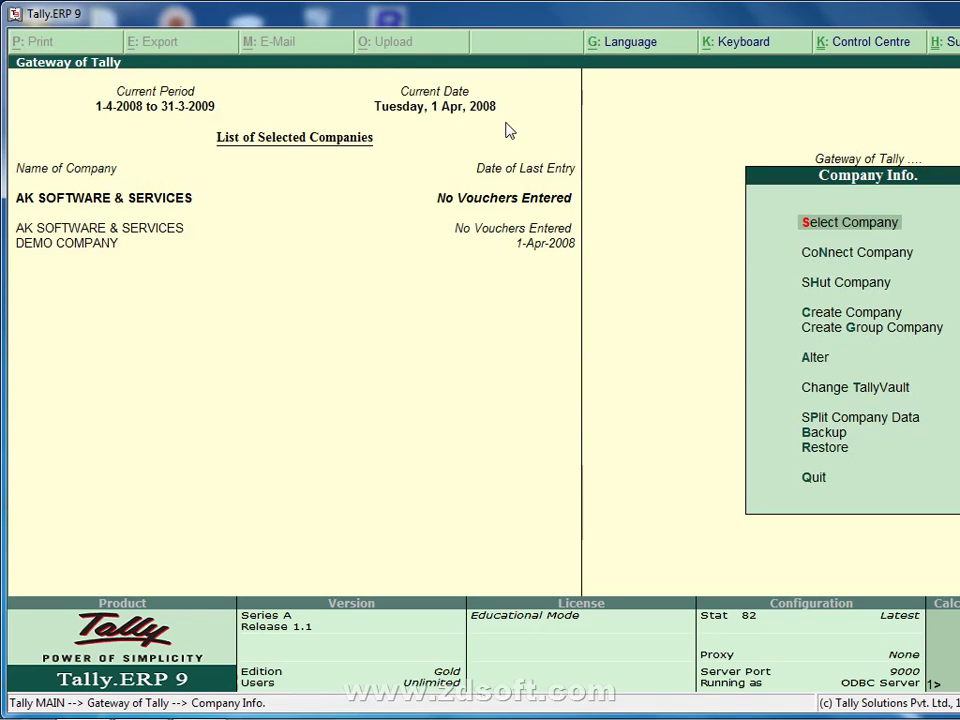
key("Down")
key("Down")
key("Down")
key("Down")
key("Down")
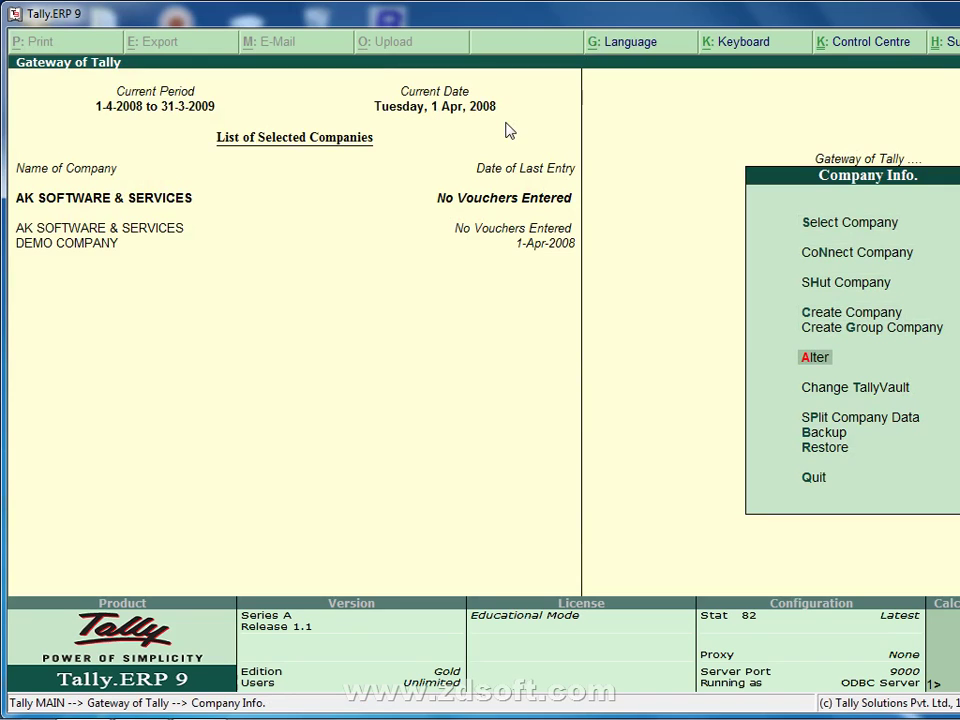
key("Return")
key("Return")
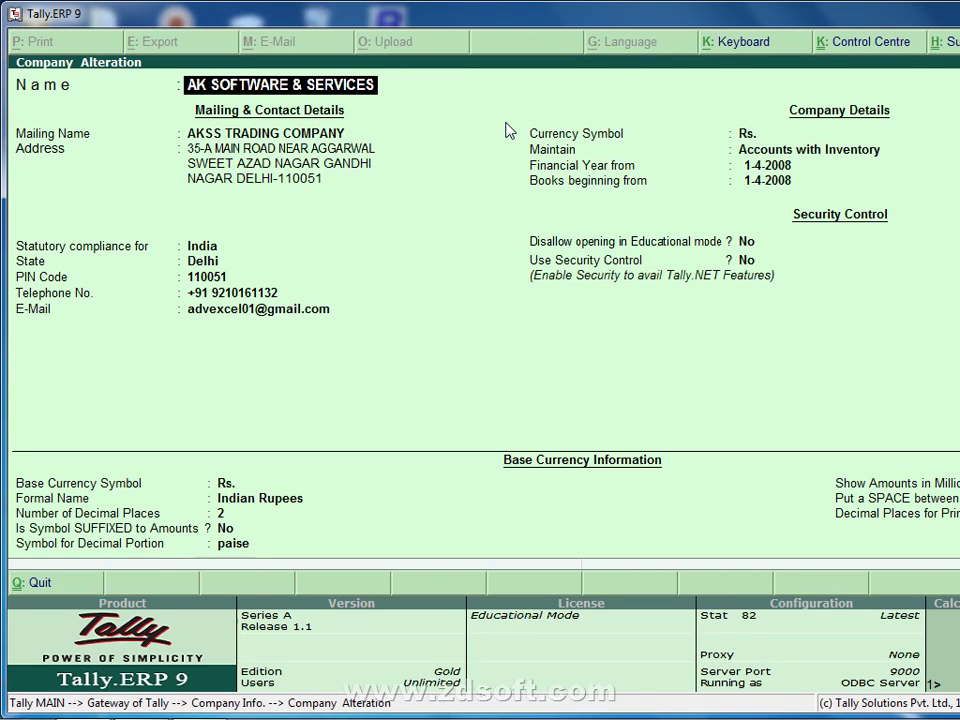
left_click(756, 172)
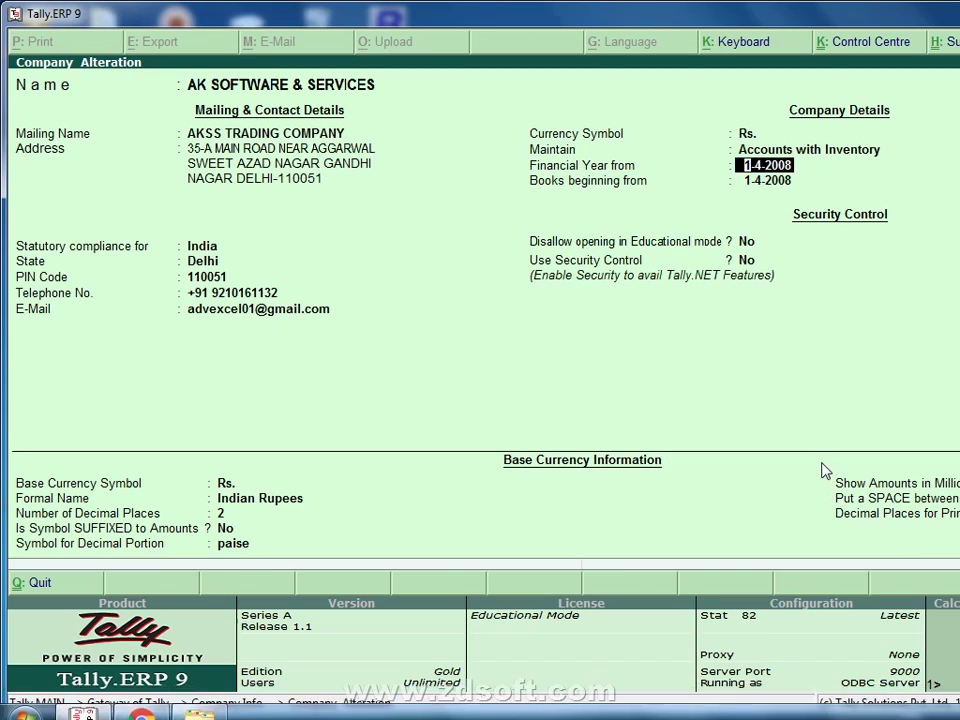
key("BackSpace")
key("Escape")
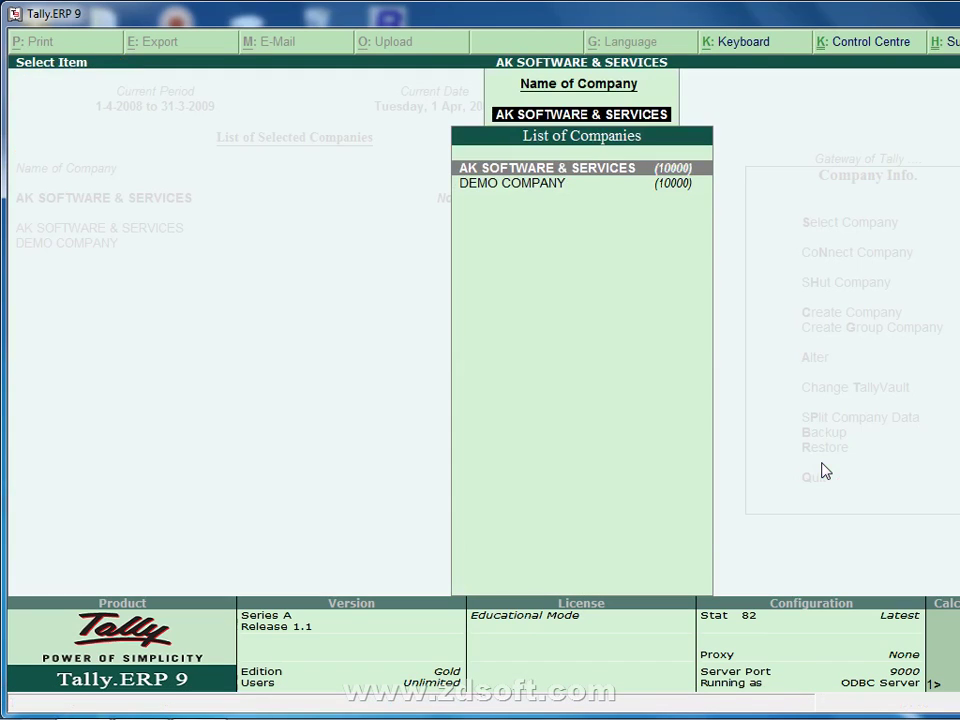
key("BackSpace")
key("Escape")
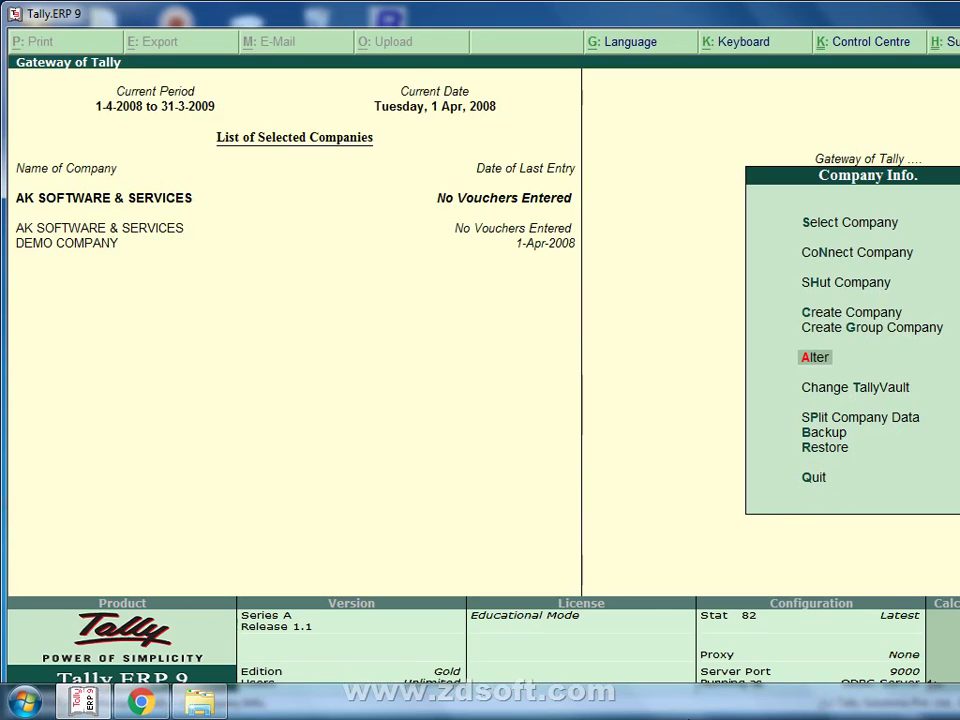
Step: Show the Windows desktop from the taskbar menu and refresh it
right_click(690, 706)
left_click(773, 637)
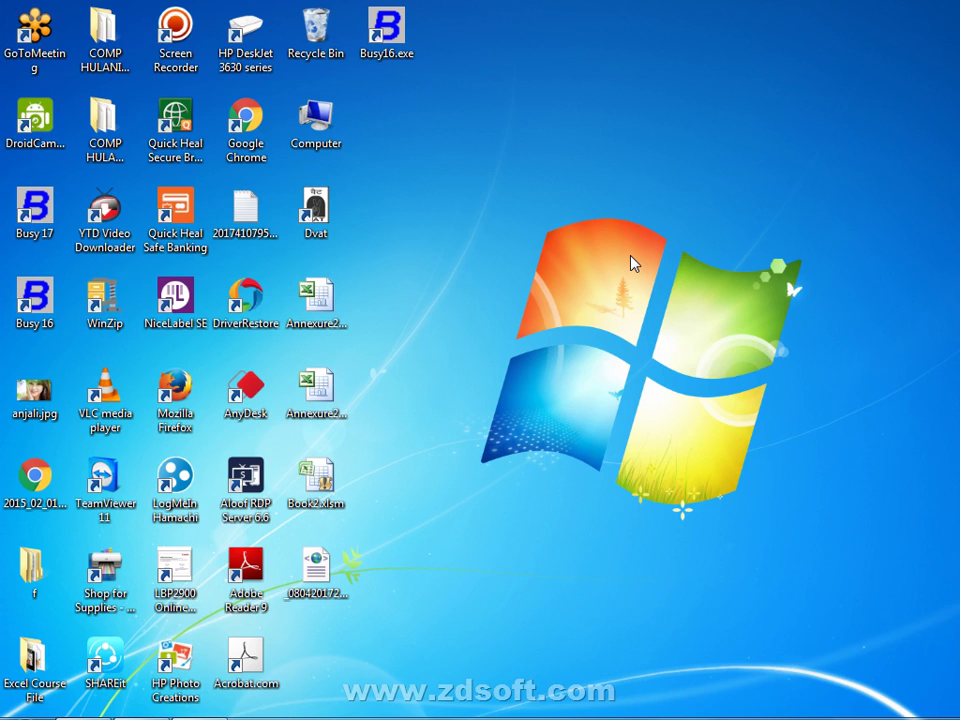
right_click(652, 182)
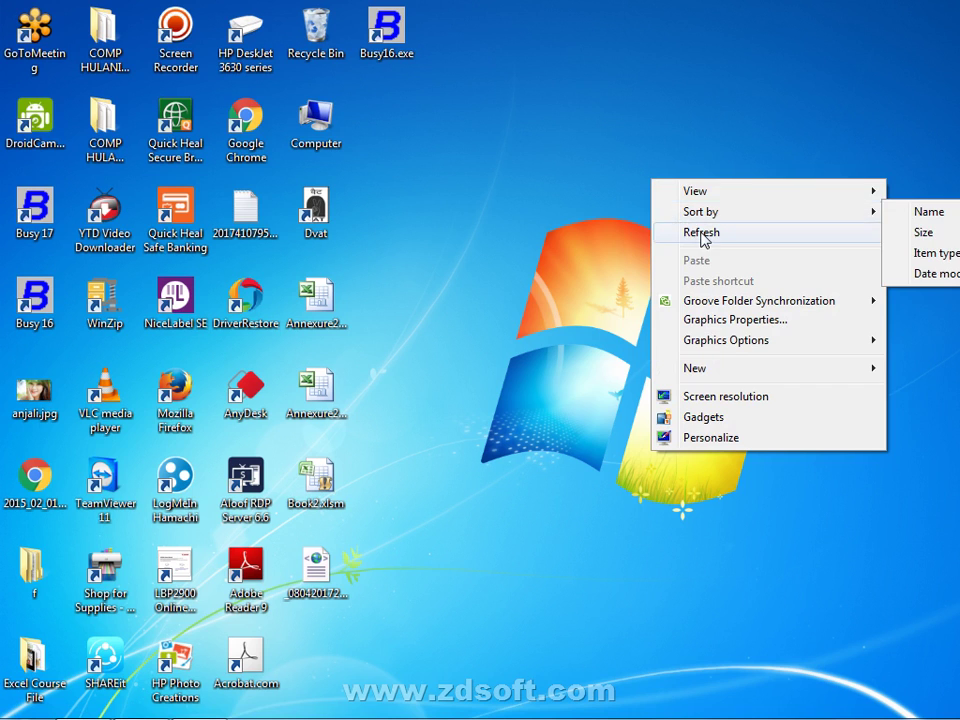
left_click(702, 239)
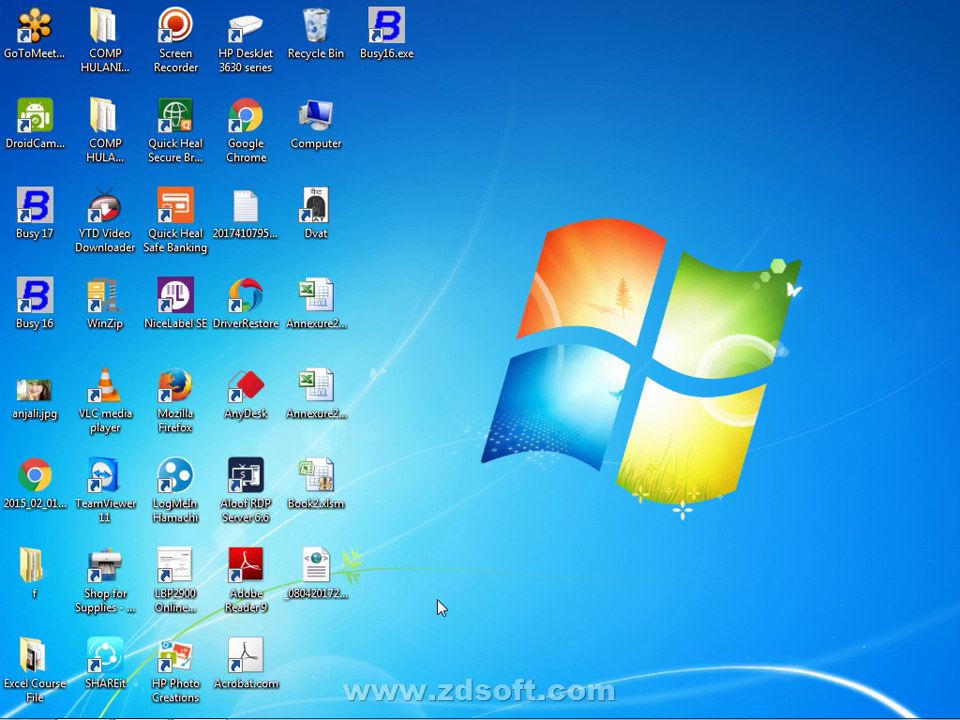
mouse_move(420, 717)
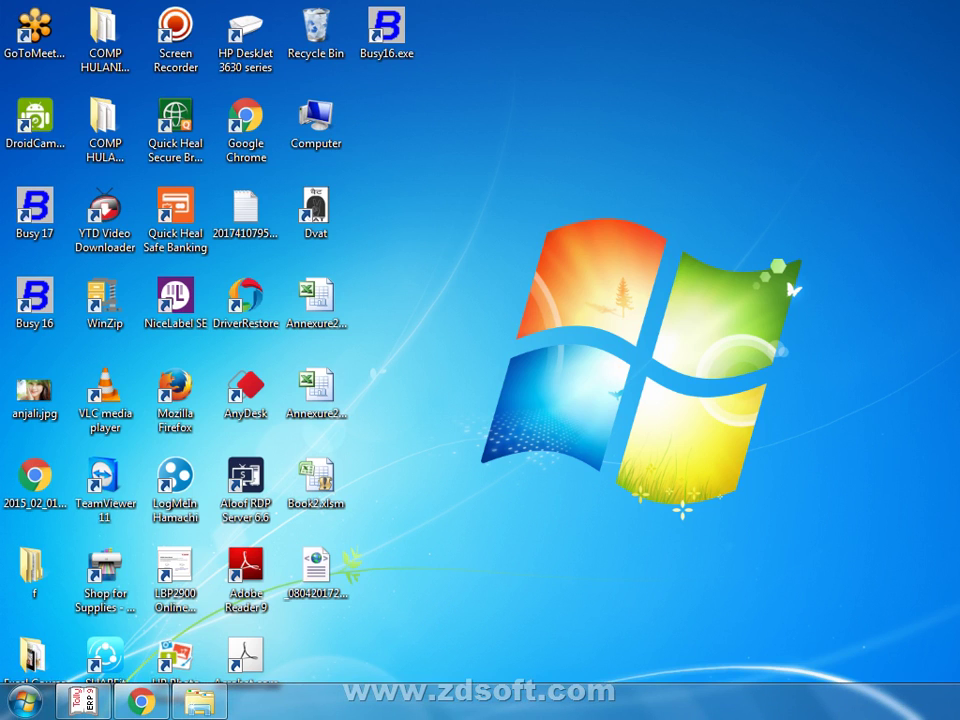